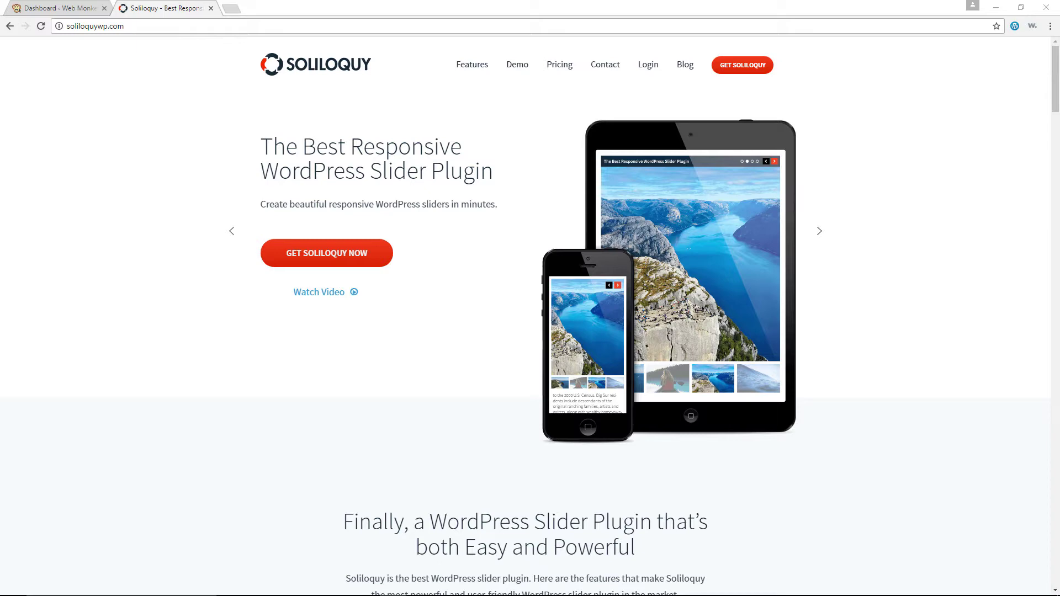
# Step: Check the slider plugin speed comparison in the WPBeginner article and return to the Soliloquy site
pyautogui.moveTo(1059, 49); pyautogui.dragTo(334, 14)
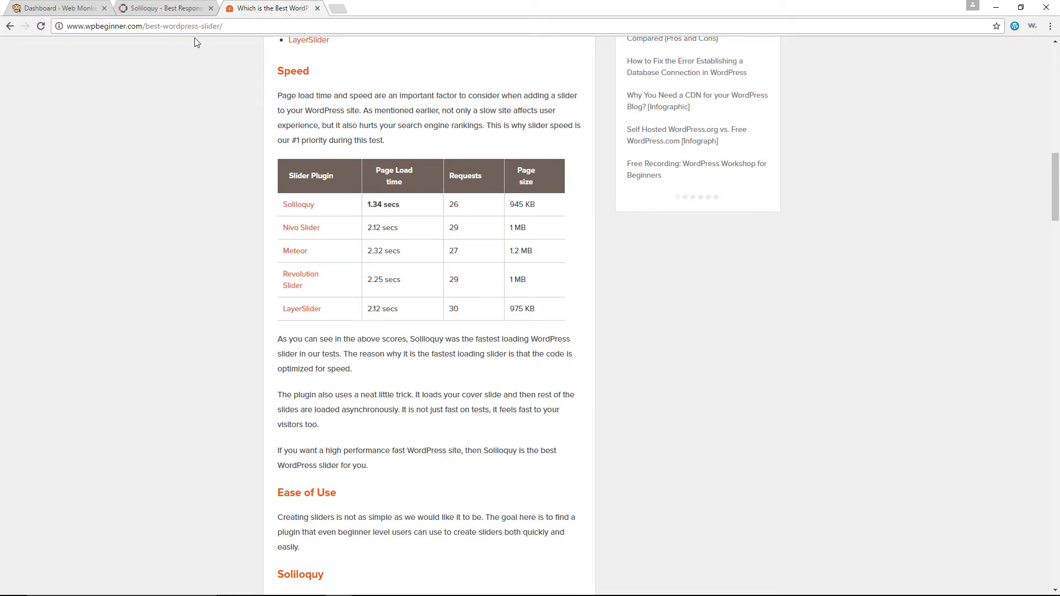
pyautogui.click(172, 9)
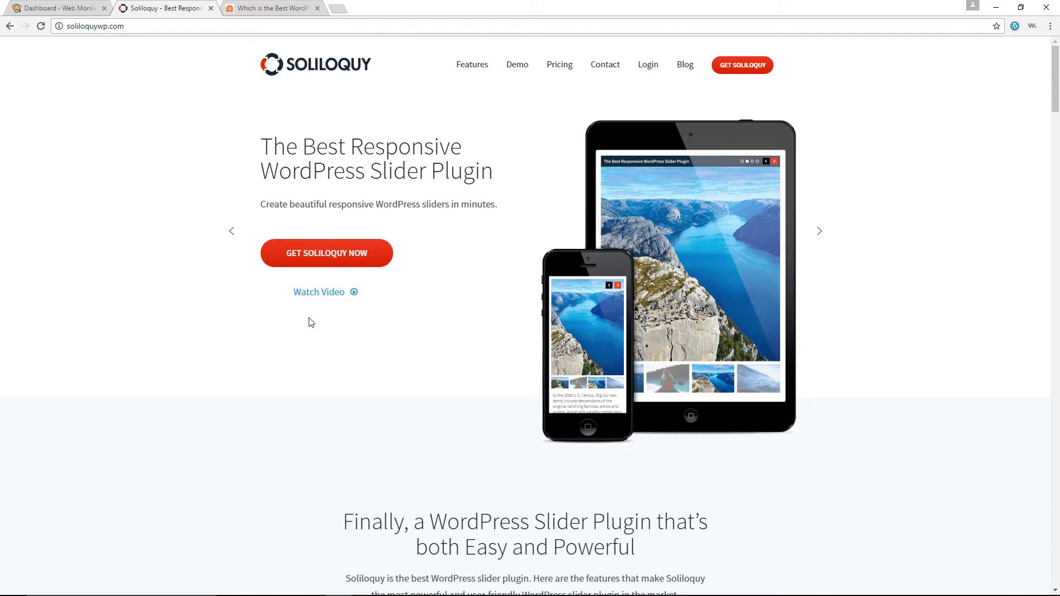
# Step: Switch to the WordPress dashboard of the site and open the Soliloquy plugin's settings page
pyautogui.click(70, 11)
pyautogui.moveTo(64, 52)
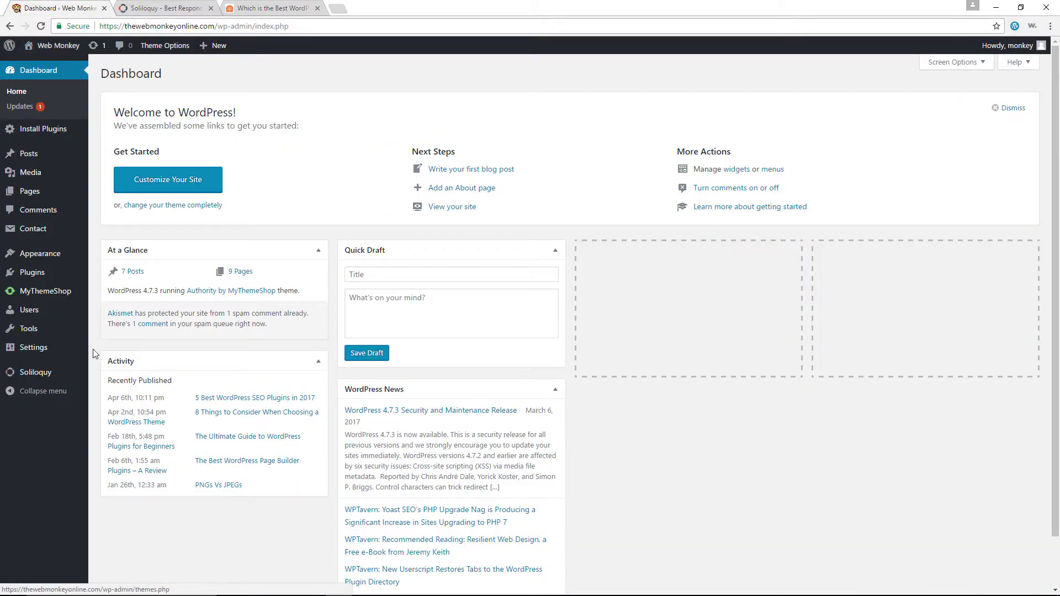
pyautogui.moveTo(53, 379)
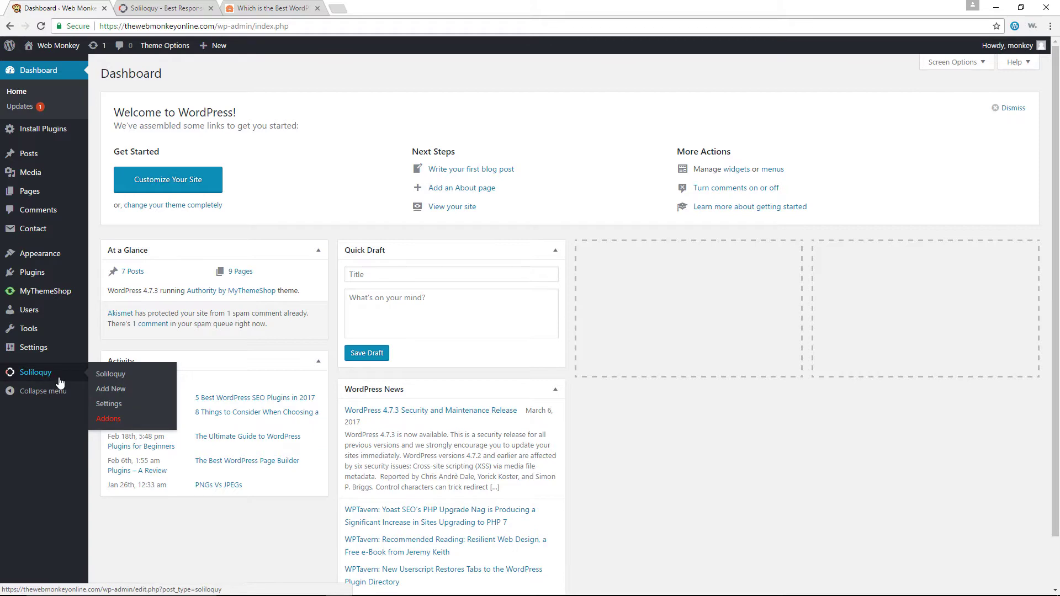
pyautogui.click(108, 405)
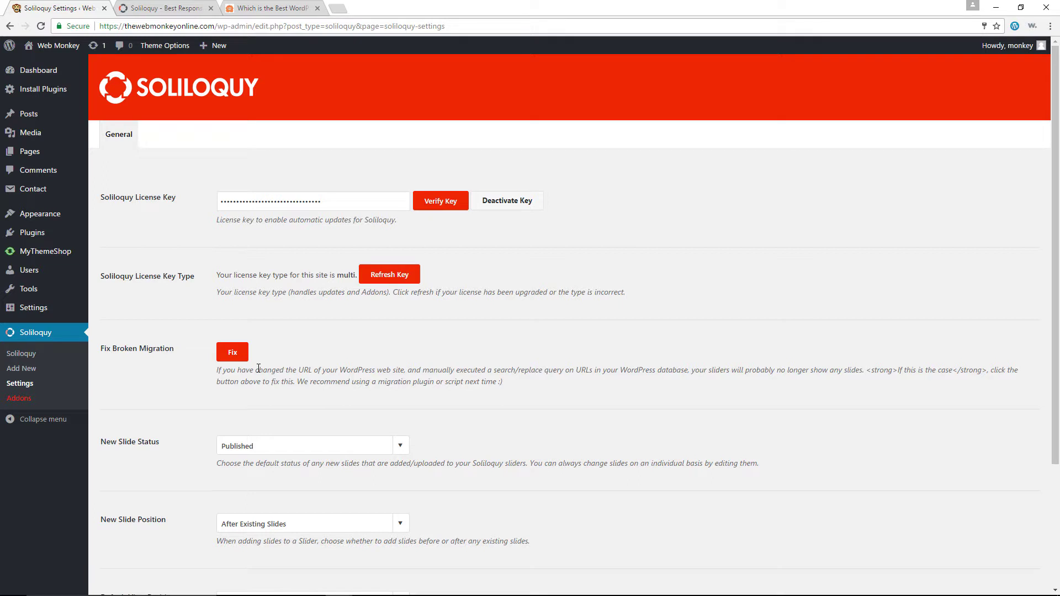
# Step: Examine the Soliloquy addons, covering both the ones available to install and those that require an account upgrade
pyautogui.click(33, 402)
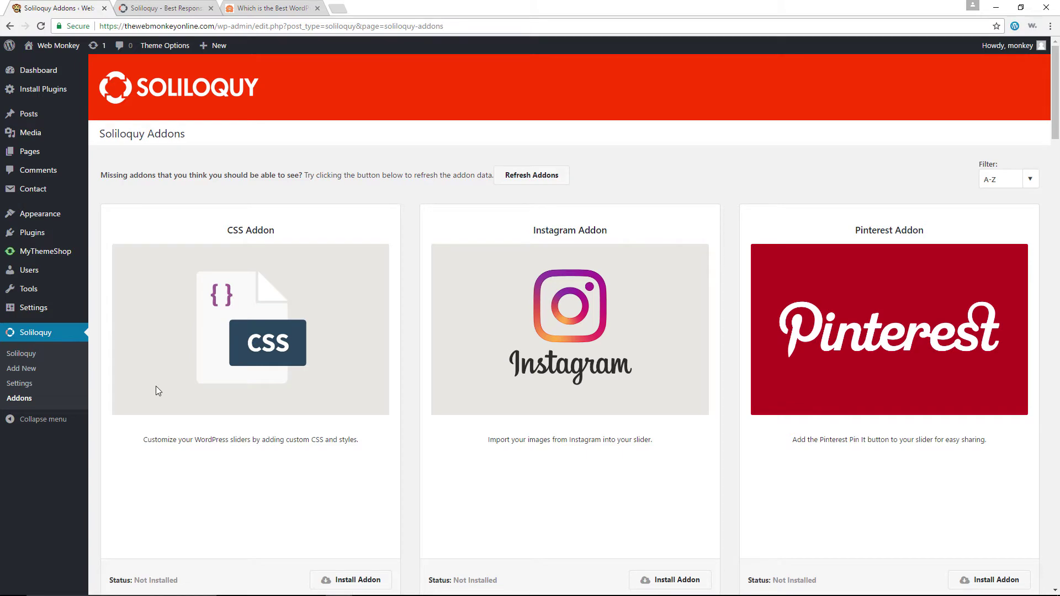
pyautogui.scroll(-6, 429, 380)
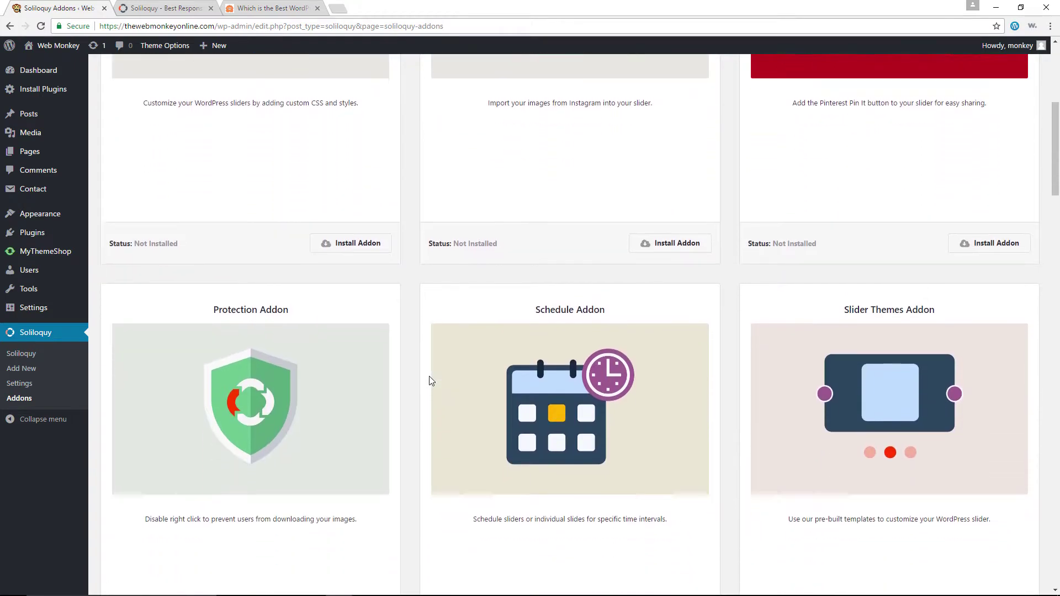
pyautogui.scroll(-7, 431, 381)
pyautogui.scroll(3, 431, 381)
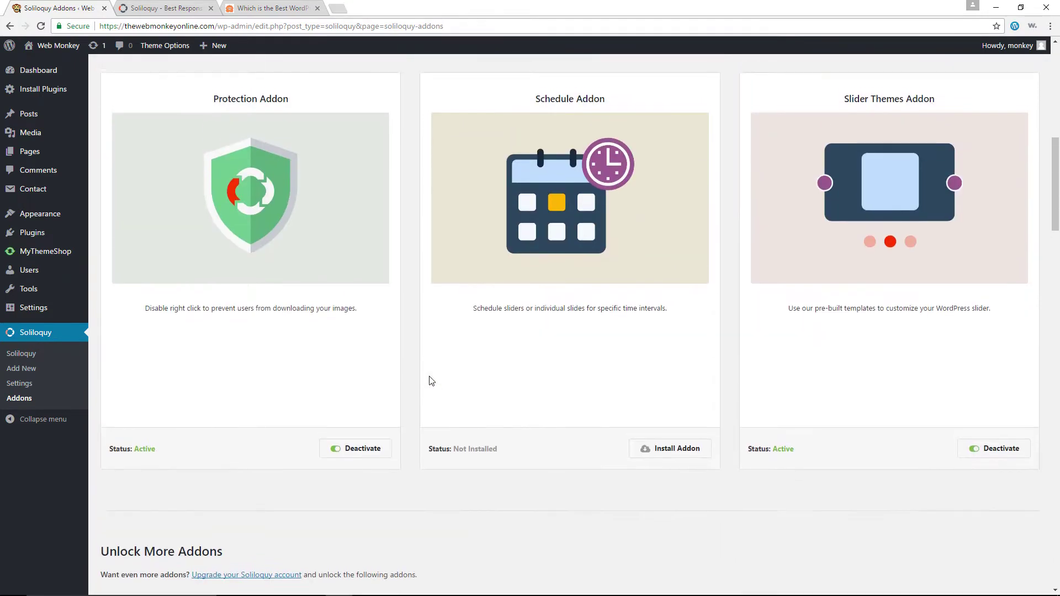
pyautogui.scroll(8, 431, 381)
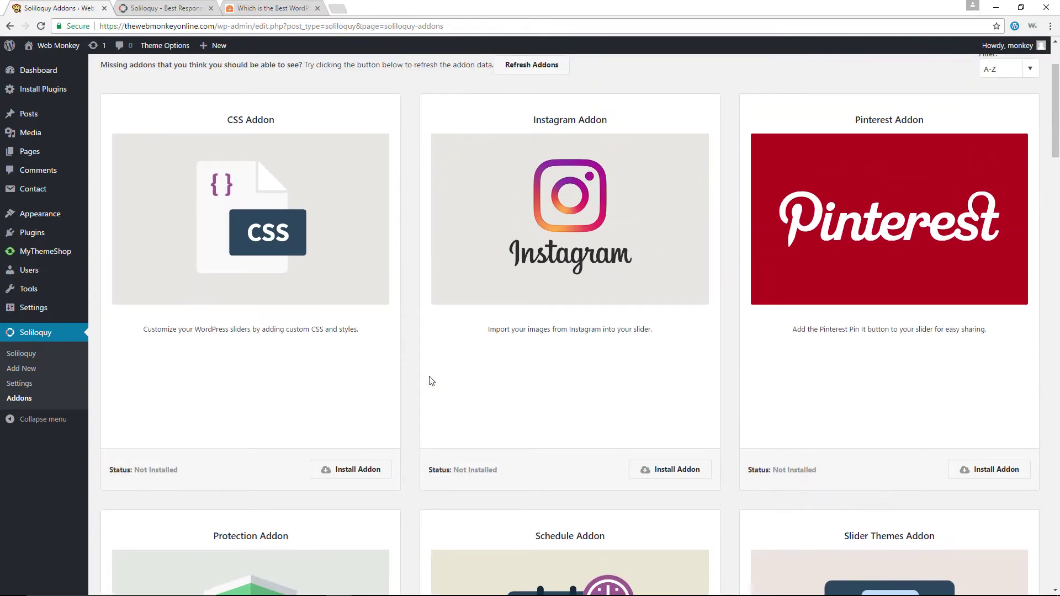
pyautogui.scroll(-3, 429, 360)
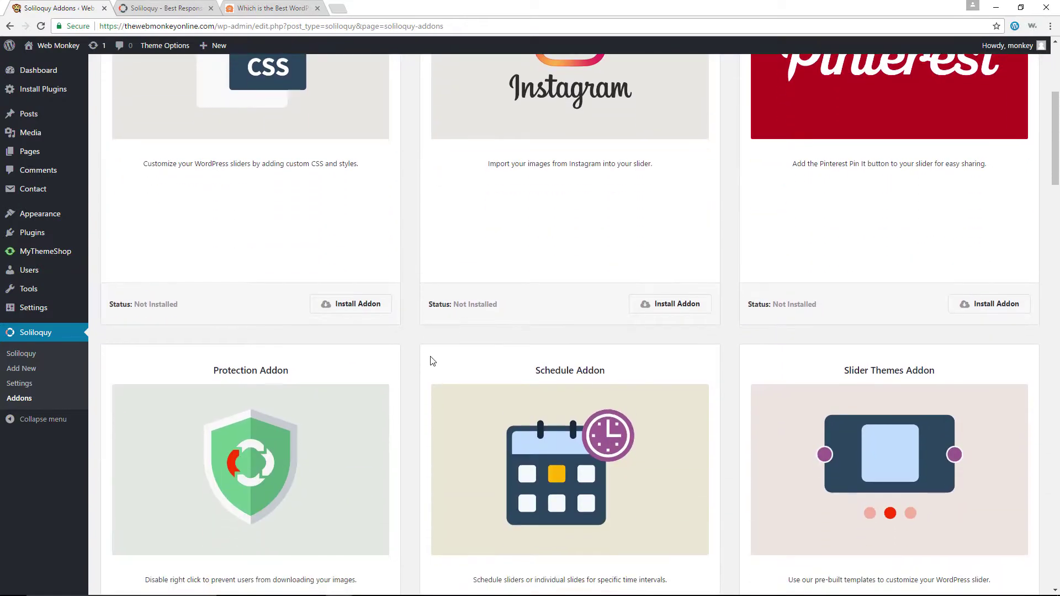
pyautogui.scroll(2, 451, 314)
pyautogui.scroll(1, 451, 314)
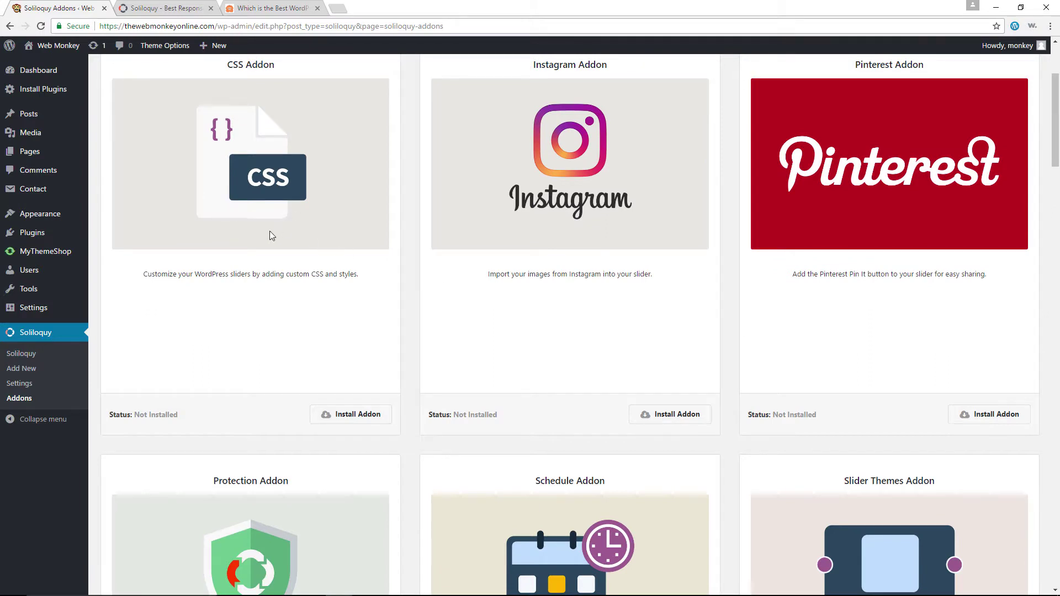
pyautogui.scroll(1, 544, 319)
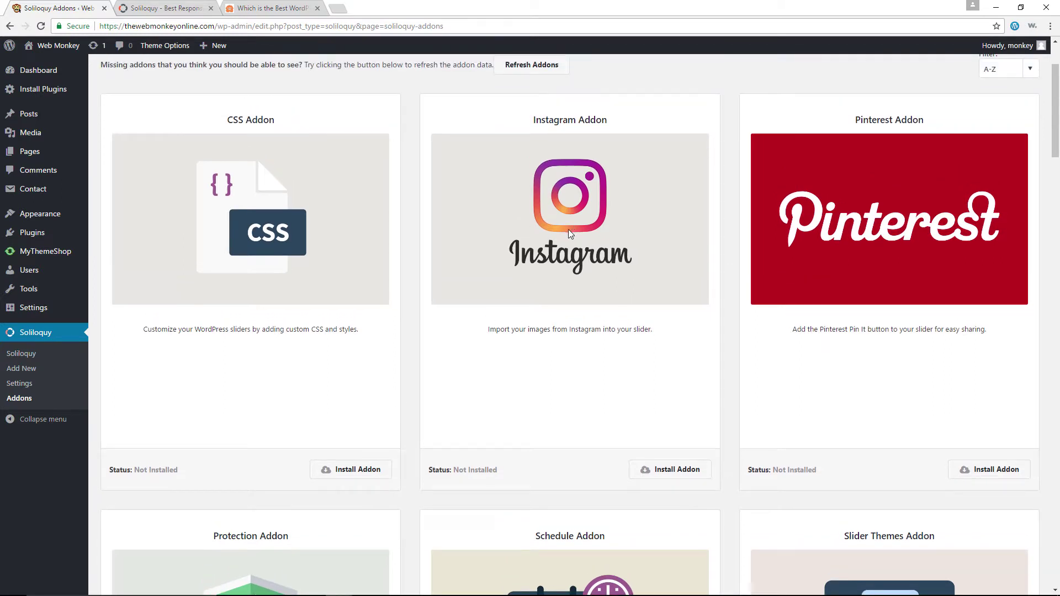
pyautogui.scroll(-7, 572, 229)
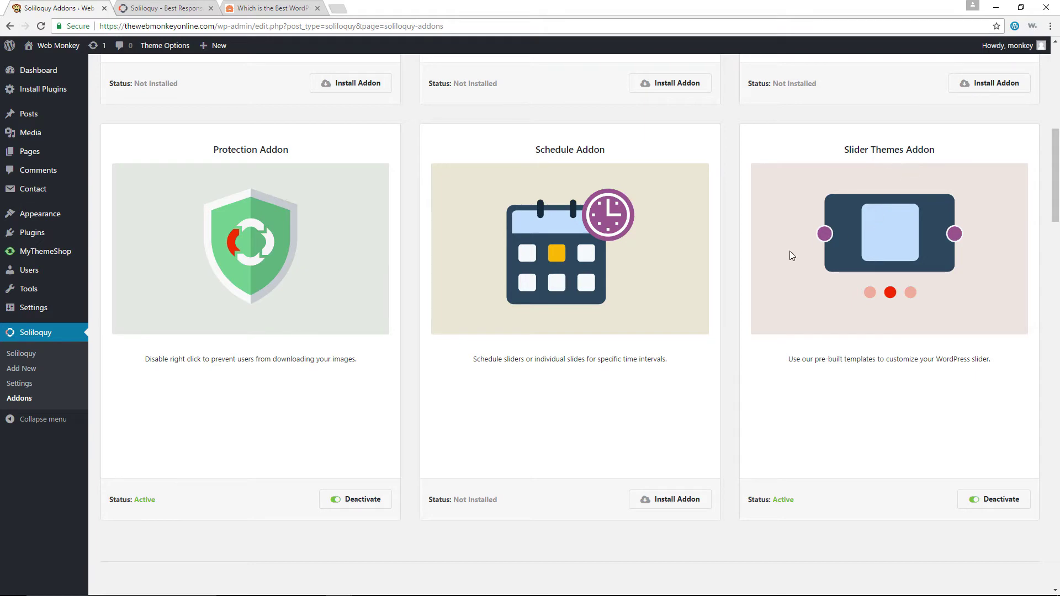
pyautogui.scroll(-10, 756, 254)
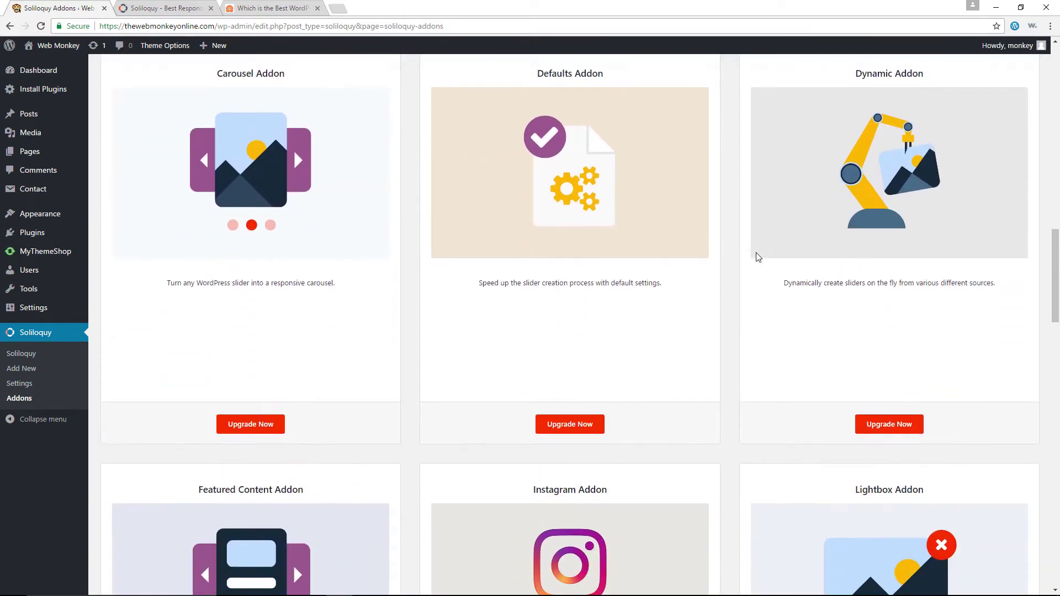
pyautogui.scroll(1, 755, 257)
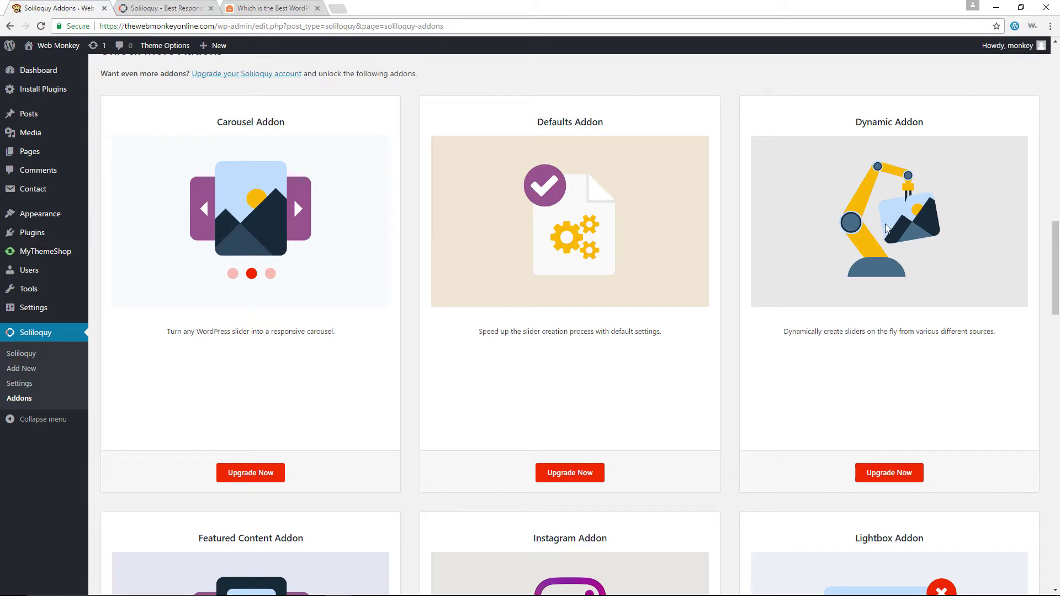
pyautogui.scroll(-7, 885, 227)
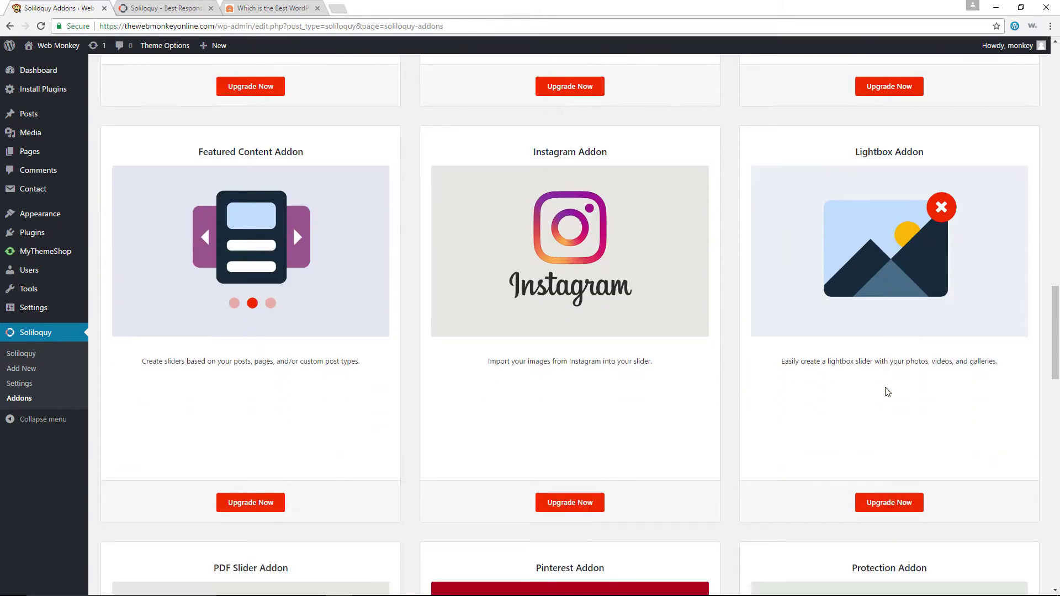
pyautogui.scroll(15, 887, 392)
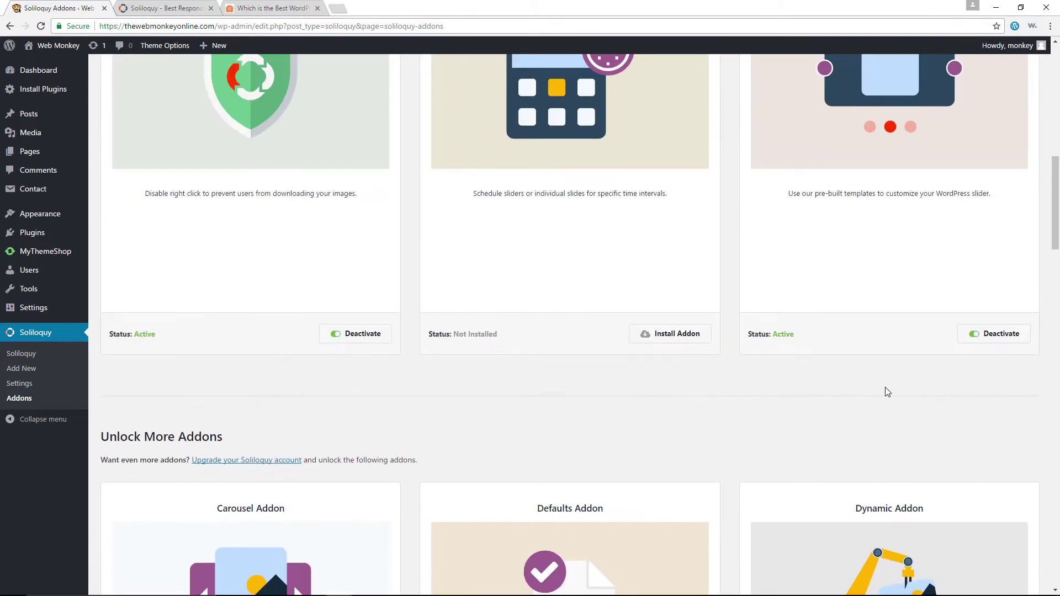
pyautogui.scroll(11, 887, 392)
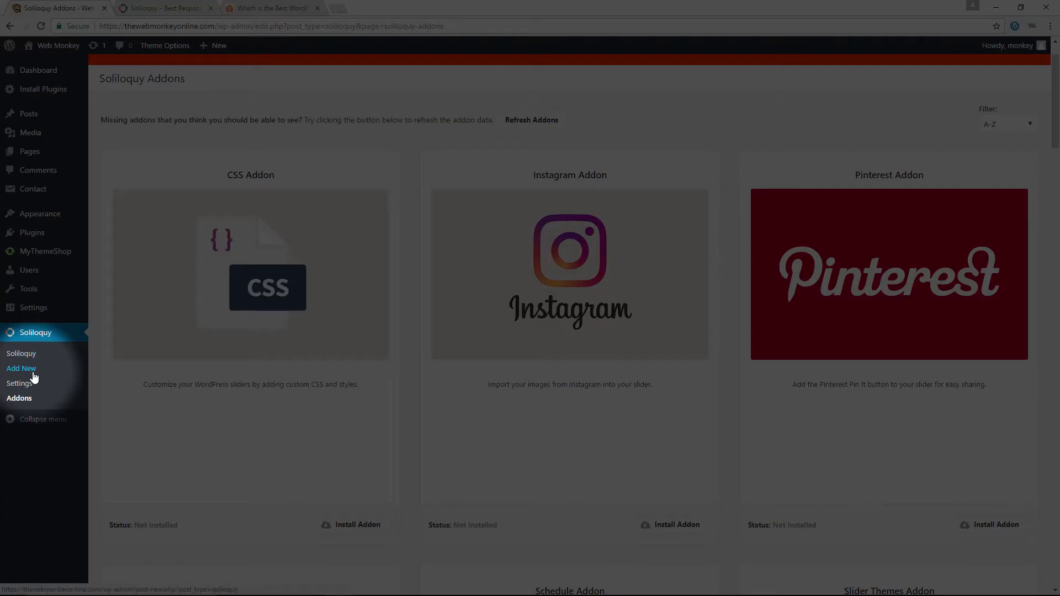
# Step: Create a new Soliloquy slider and title it "Images"
pyautogui.click(33, 373)
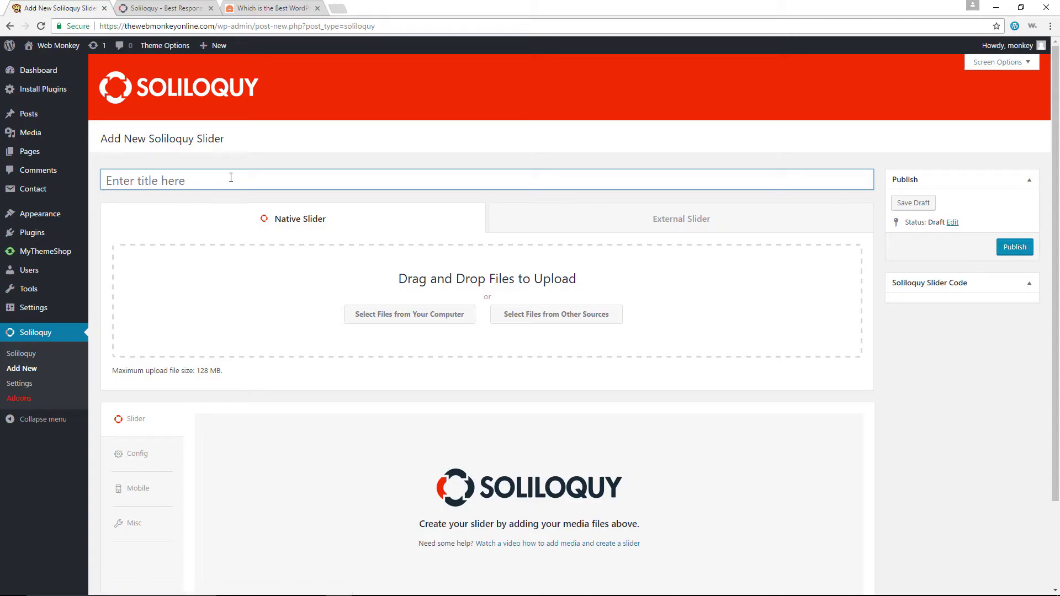
pyautogui.write('Images')
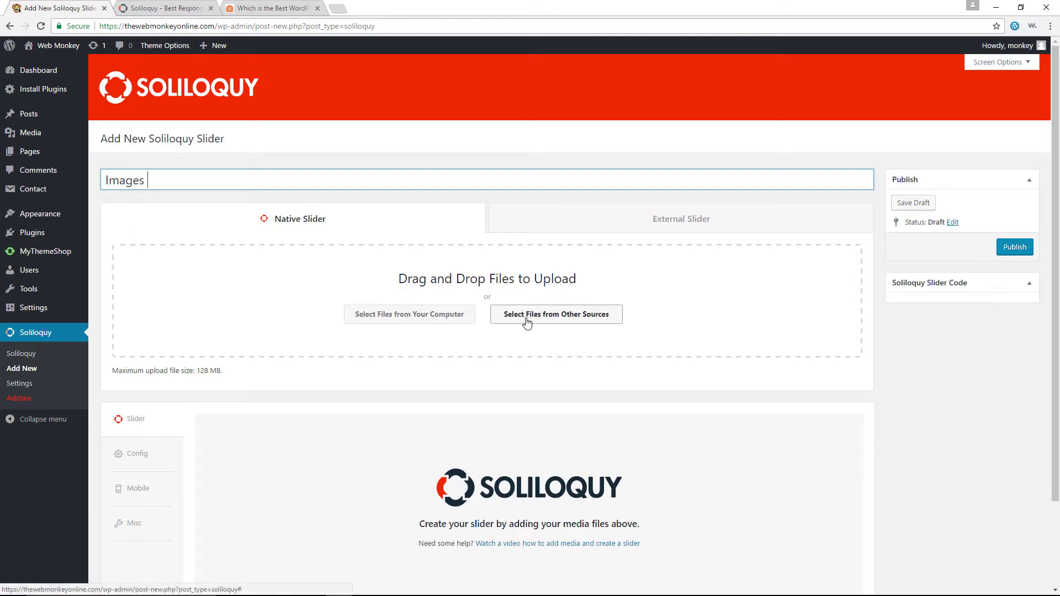
# Step: Insert six media library images into the slider: roped red ornament, colourful marbles, starfish pebbles, bedroom, grey droplets and blue droplets
pyautogui.click(564, 320)
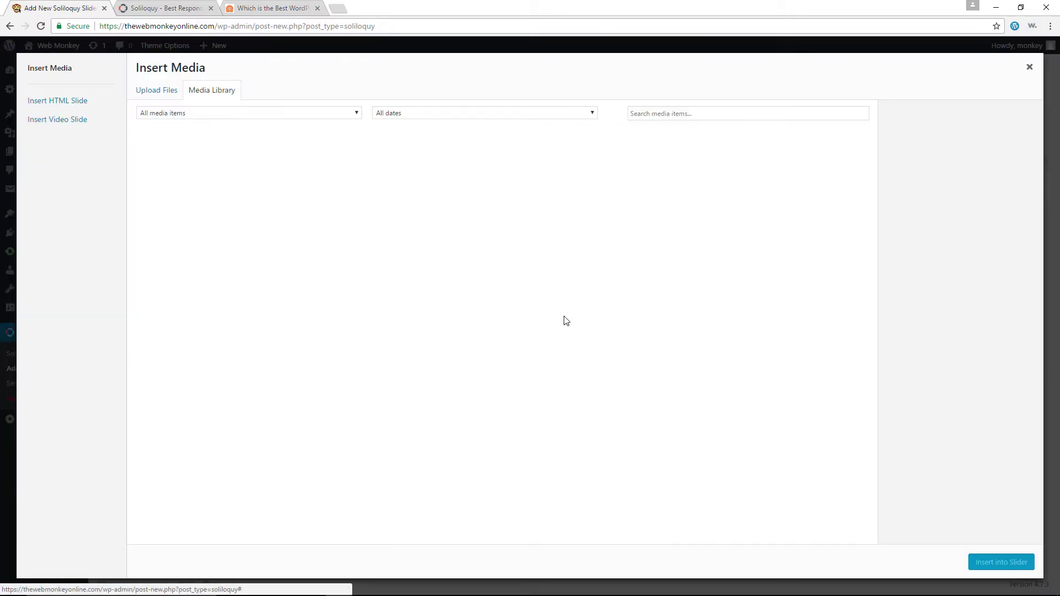
pyautogui.scroll(-7, 518, 299)
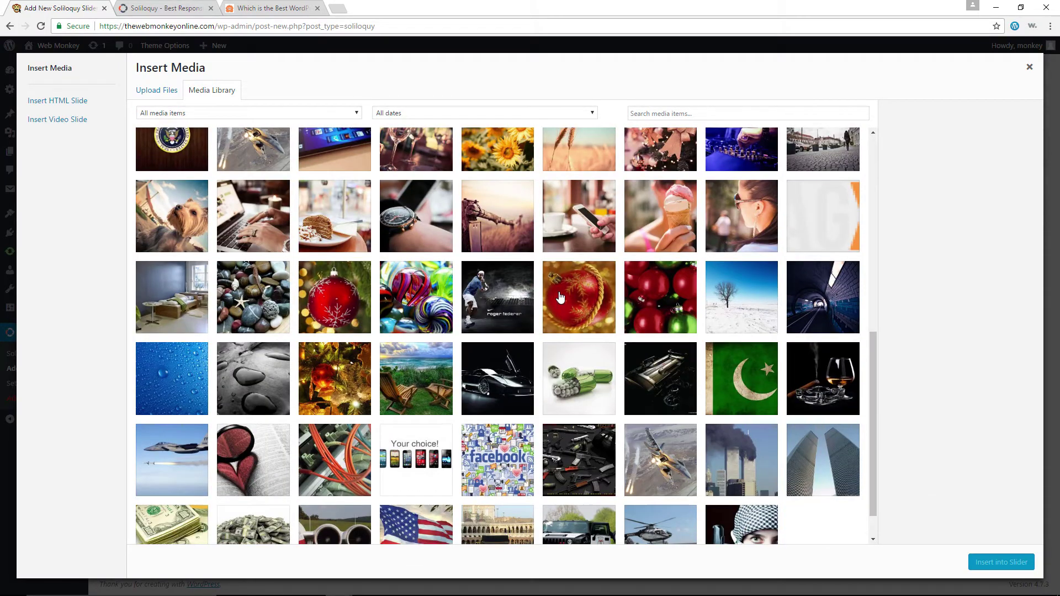
pyautogui.click(582, 308)
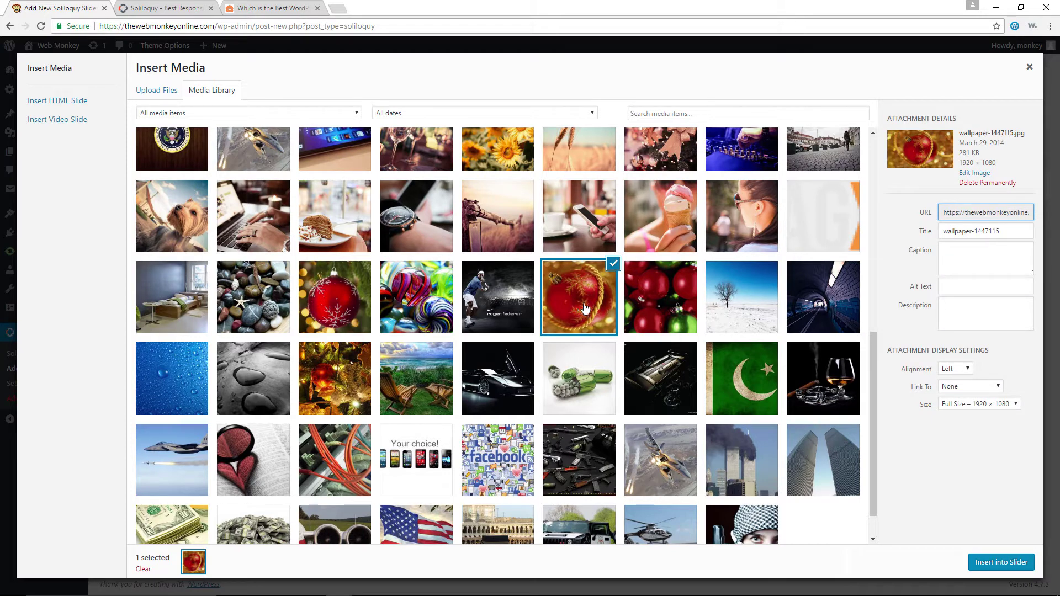
pyautogui.click(394, 308)
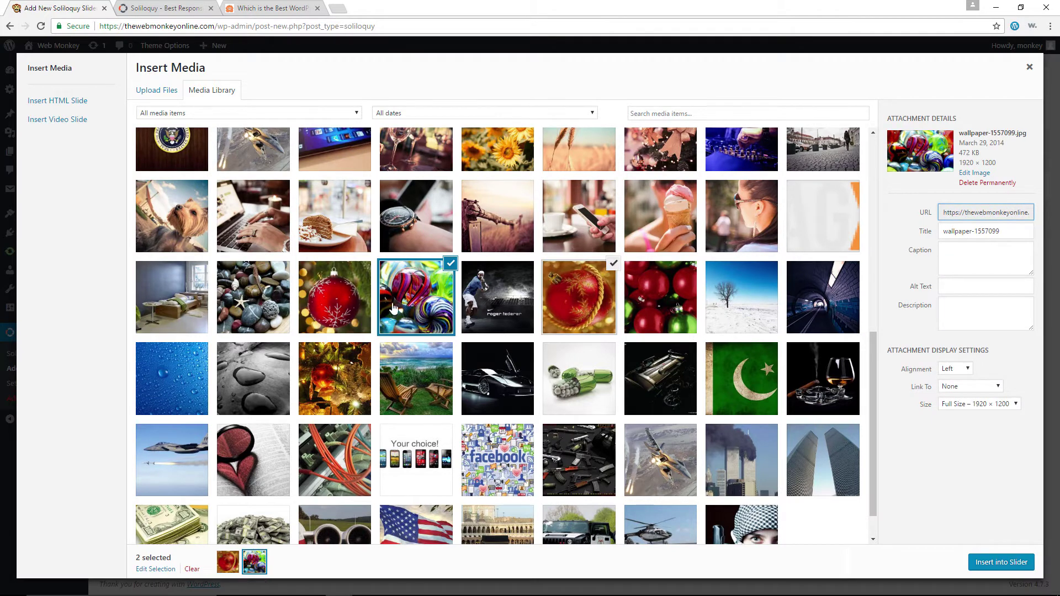
pyautogui.click(241, 301)
pyautogui.click(189, 310)
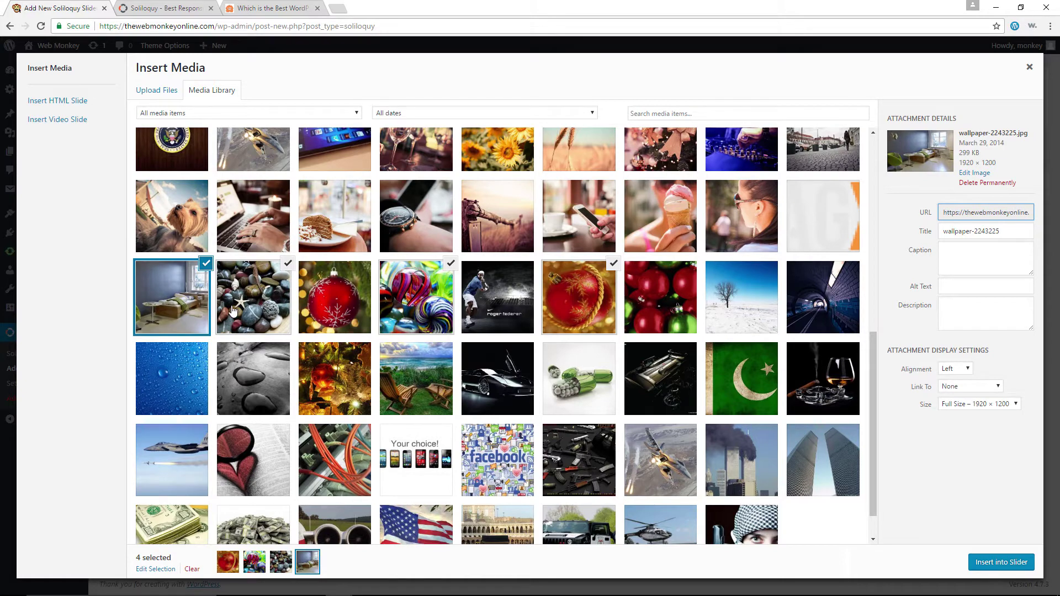
pyautogui.click(258, 366)
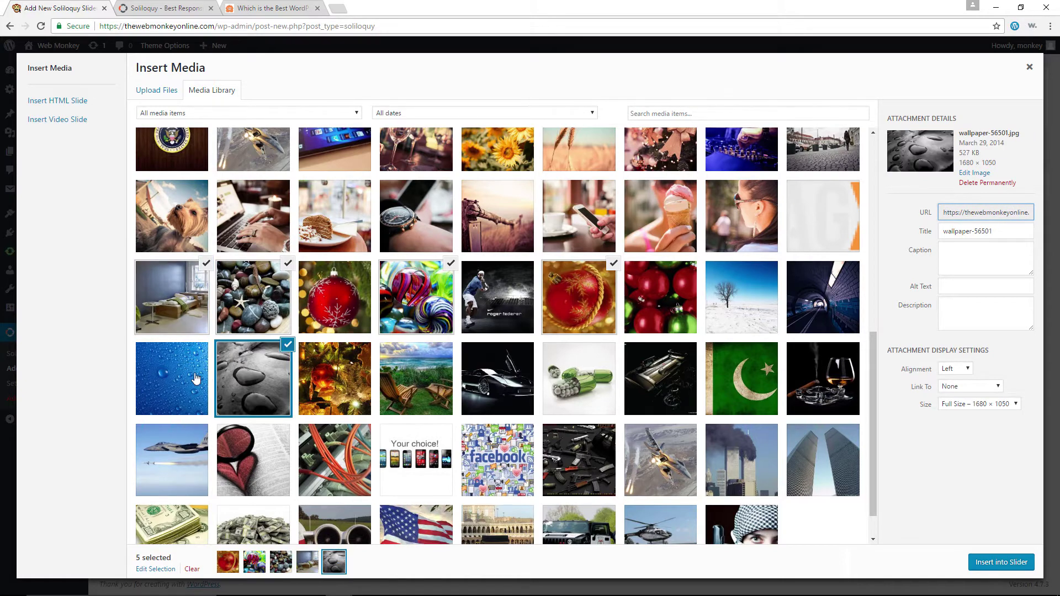
pyautogui.click(194, 378)
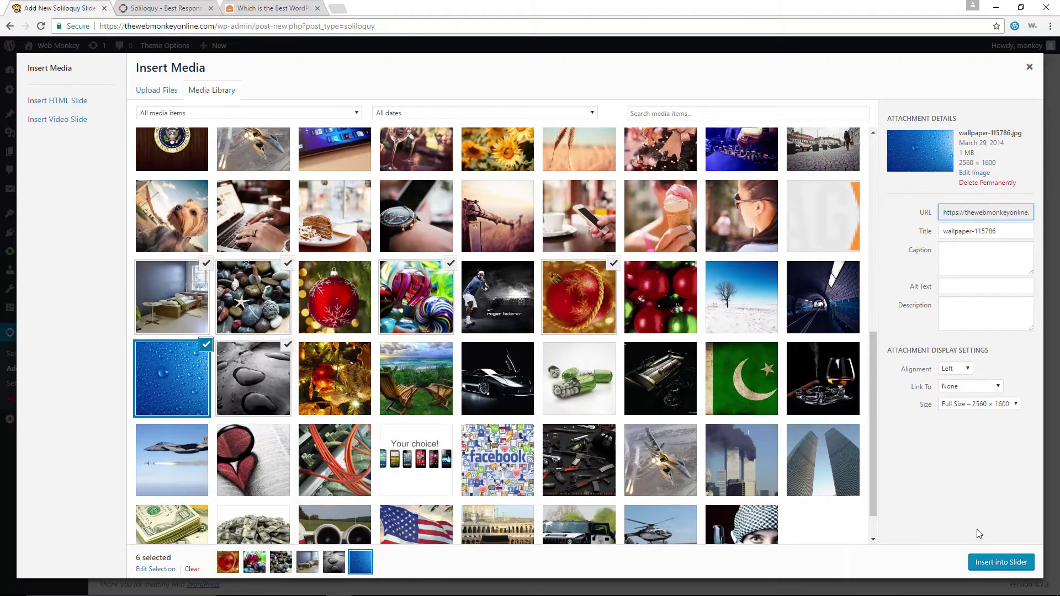
pyautogui.click(986, 563)
pyautogui.scroll(-2, 854, 441)
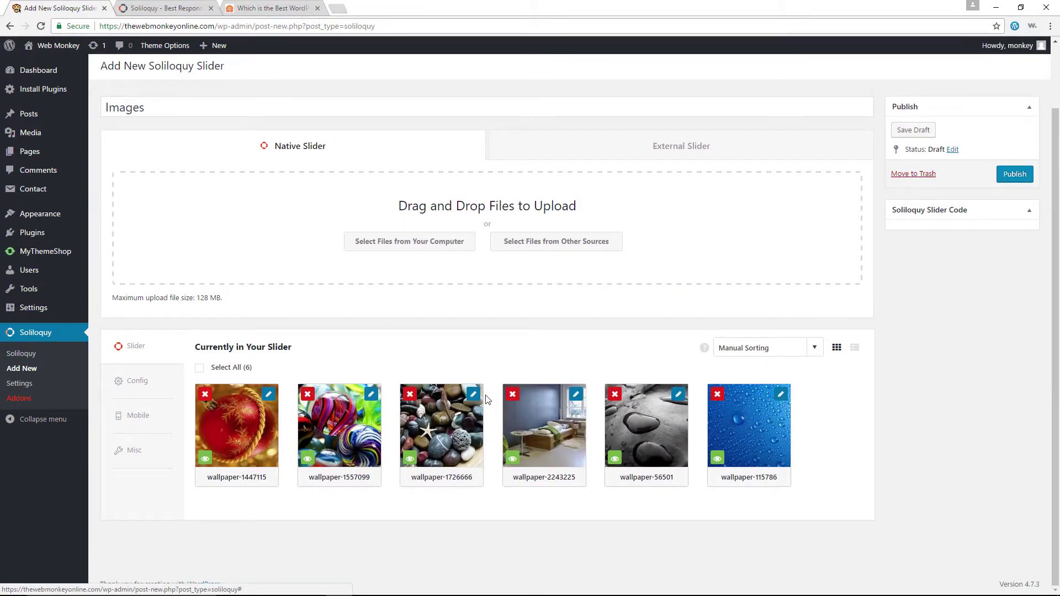
# Step: View the metadata of the red ornament slide and move the bedroom slide ahead of the starfish pebbles slide
pyautogui.click(269, 396)
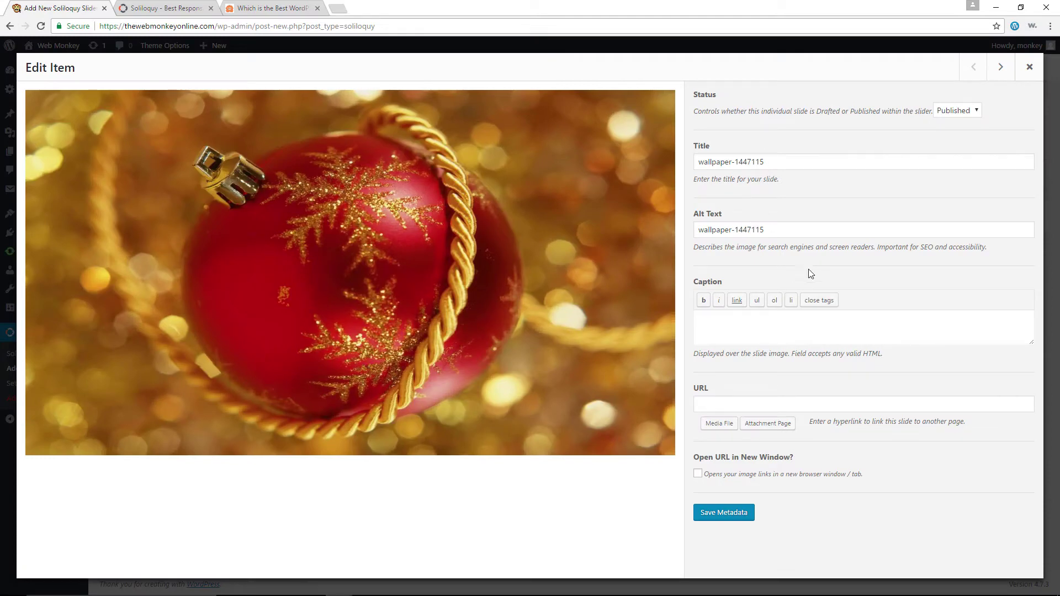
pyautogui.click(1029, 68)
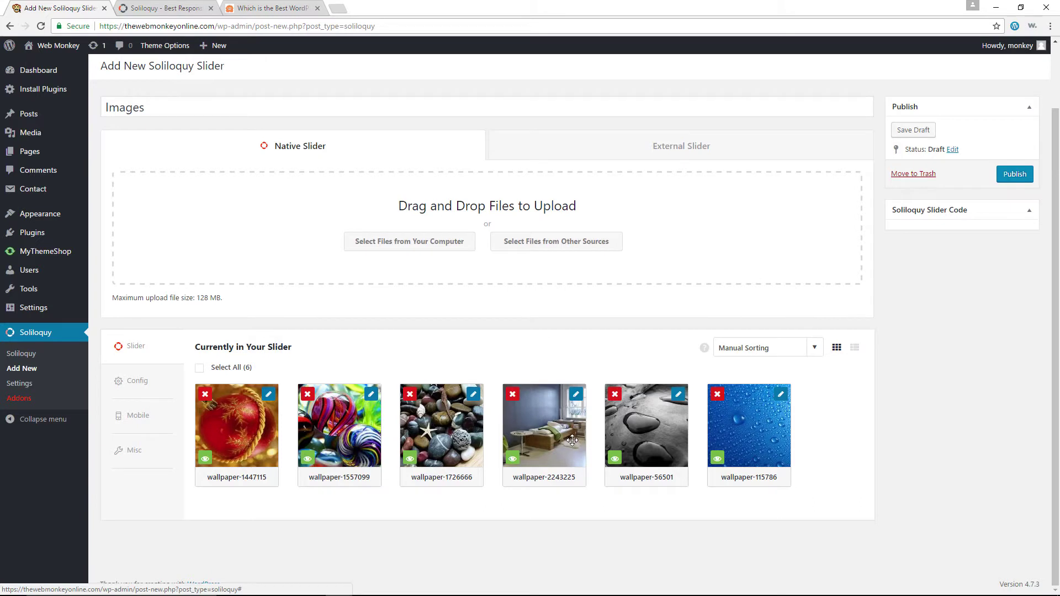
pyautogui.moveTo(572, 440); pyautogui.dragTo(457, 447)
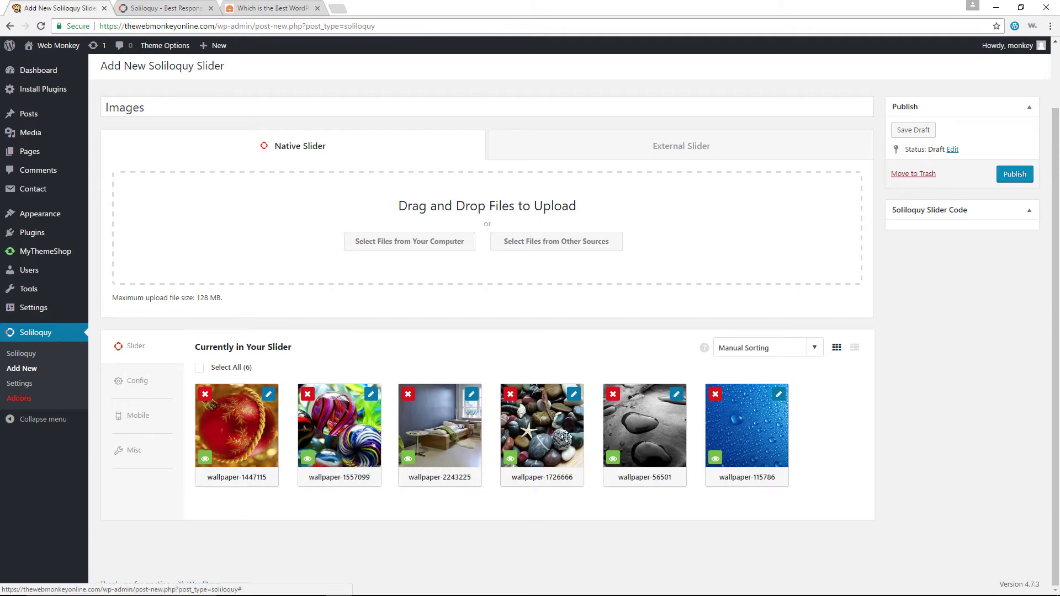
# Step: Set the slider theme to Classic in the slider's display configuration
pyautogui.click(145, 384)
pyautogui.scroll(-2, 587, 391)
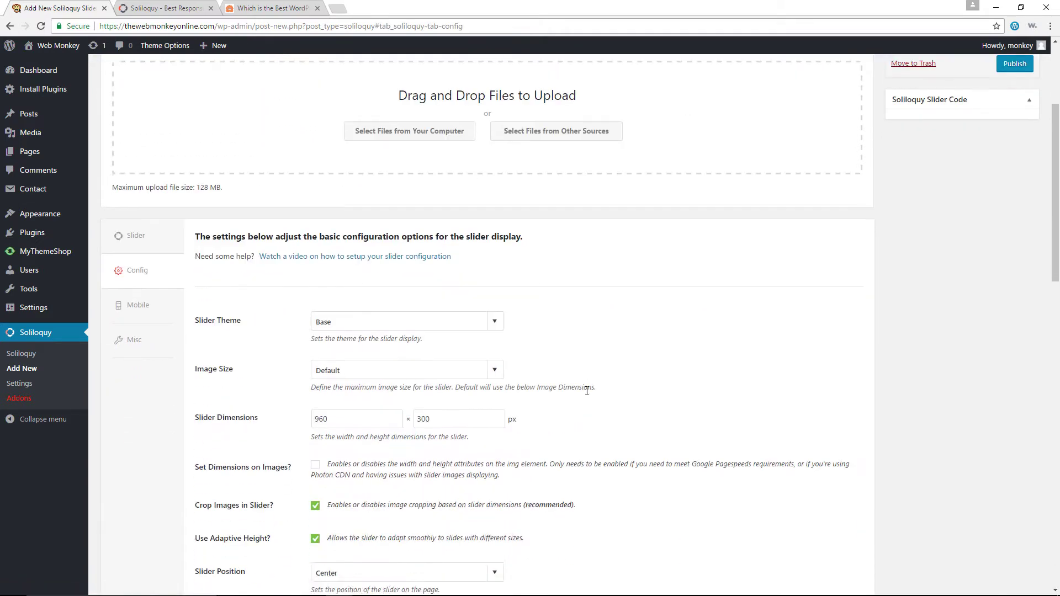
pyautogui.scroll(-1, 587, 393)
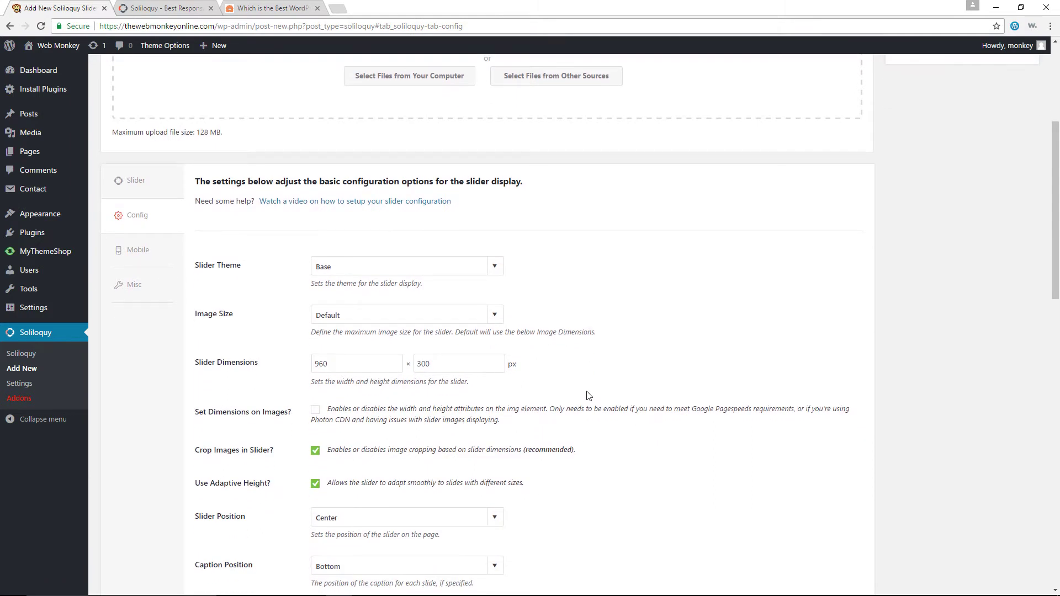
pyautogui.click(494, 268)
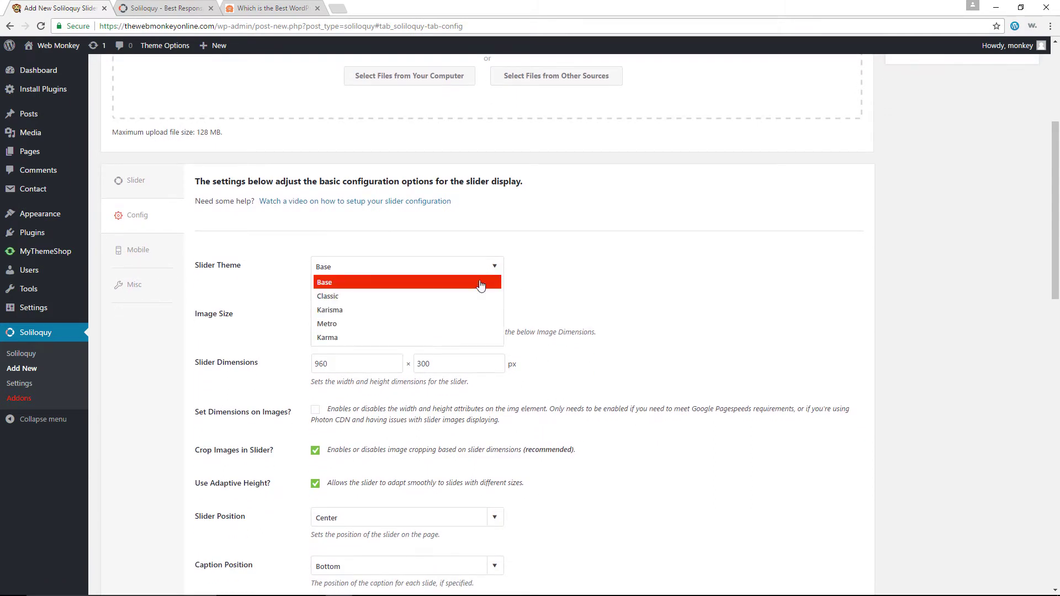
pyautogui.click(342, 298)
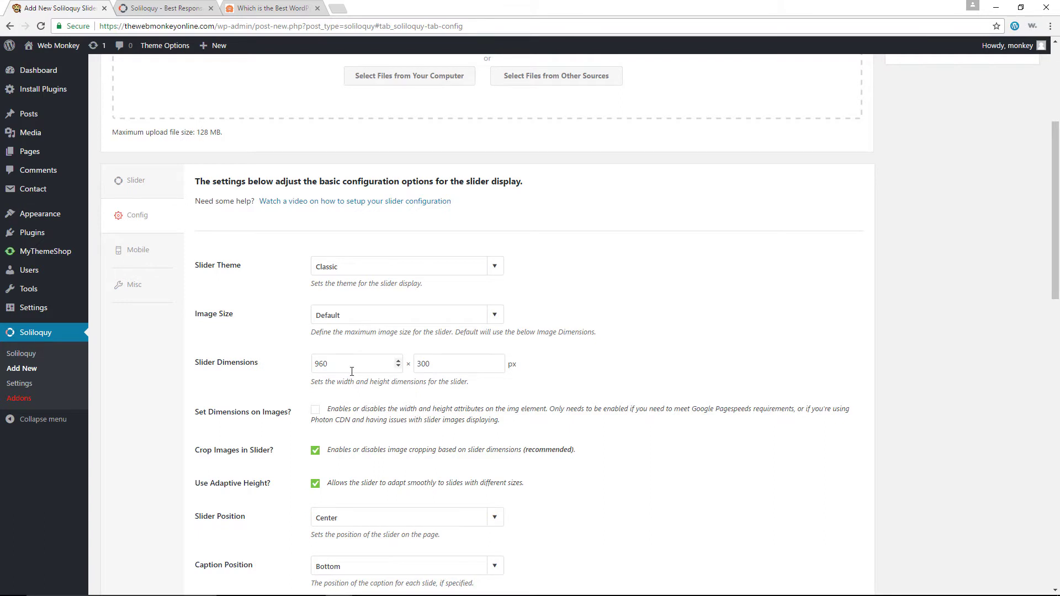
# Step: Set the slider dimensions to 1200 × 600 px
pyautogui.moveTo(350, 371); pyautogui.dragTo(314, 371)
pyautogui.write('1200')
pyautogui.moveTo(438, 364); pyautogui.dragTo(407, 364)
pyautogui.write('600')
pyautogui.press('Down')
pyautogui.moveTo(428, 357); pyautogui.dragTo(412, 360)
pyautogui.write('6')
# Step: Set the slider transition to Scroll Horizontal in the display configuration
pyautogui.scroll(-5, 663, 478)
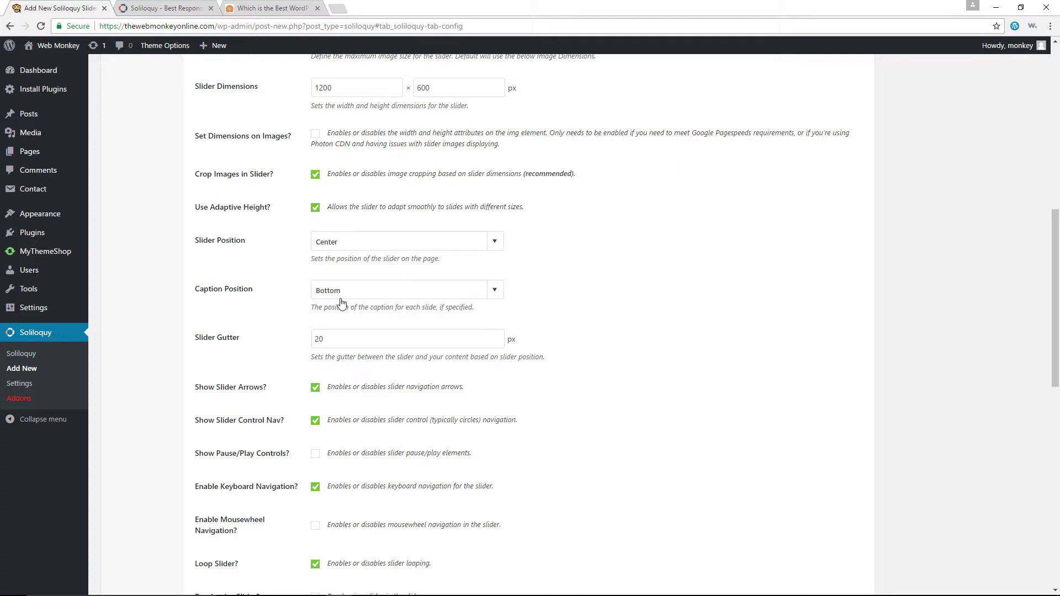
pyautogui.scroll(-2, 447, 339)
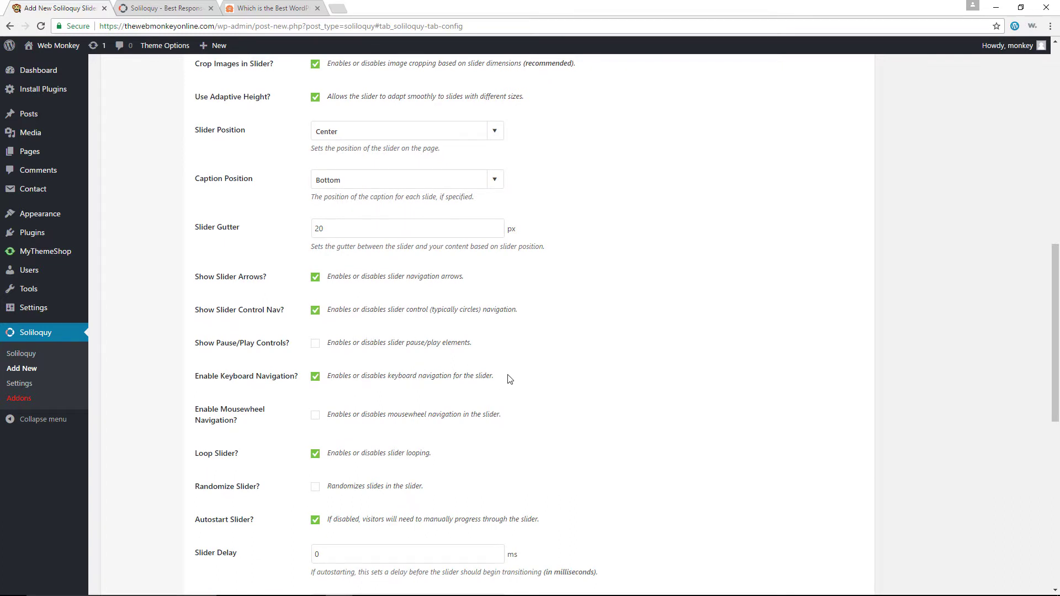
pyautogui.scroll(-3, 506, 379)
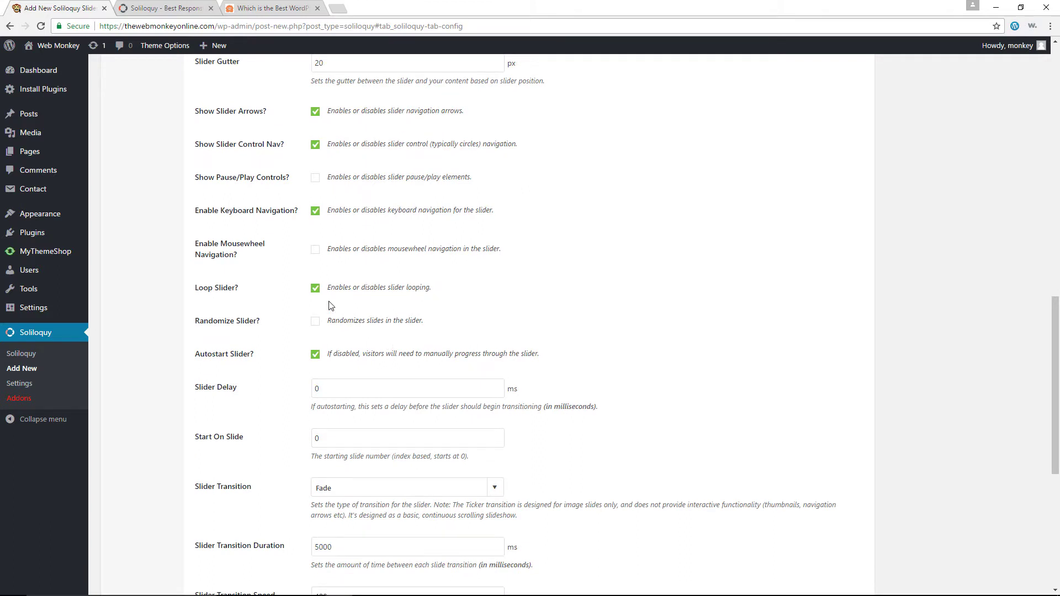
pyautogui.scroll(-1, 373, 367)
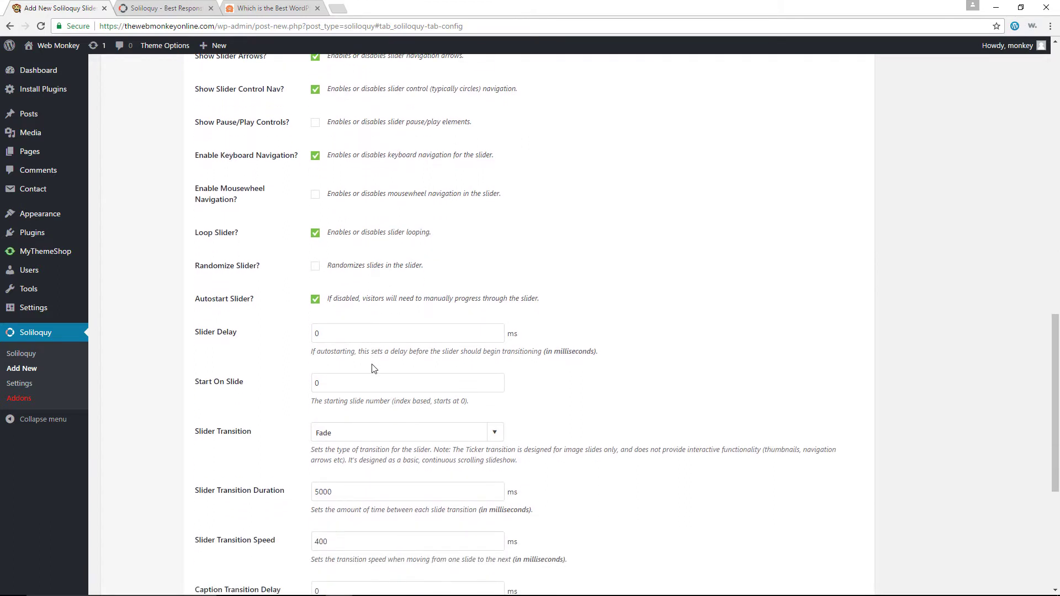
pyautogui.scroll(-1, 373, 368)
pyautogui.click(355, 385)
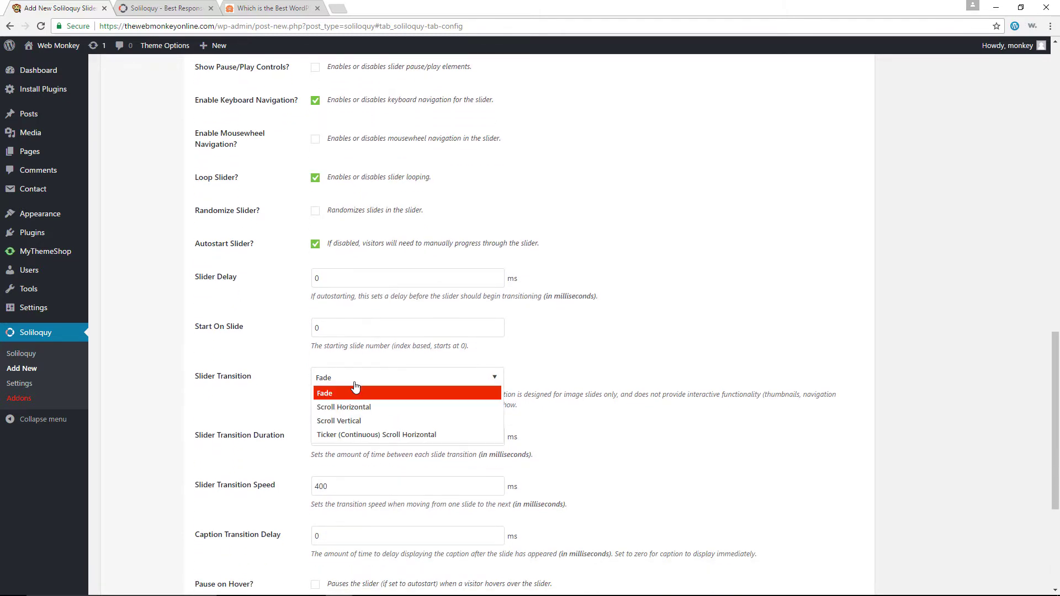
pyautogui.click(366, 407)
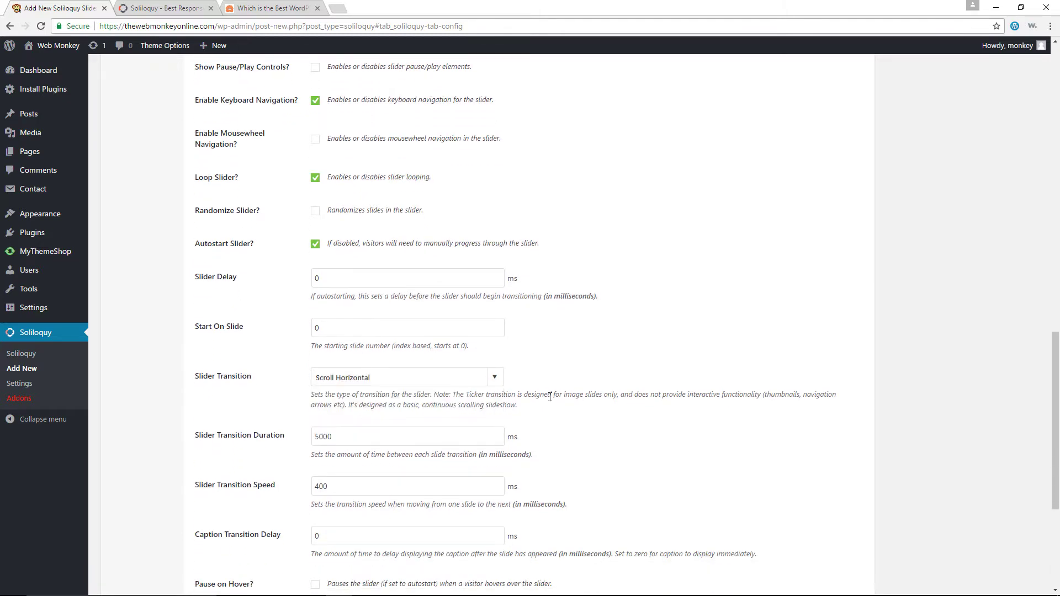
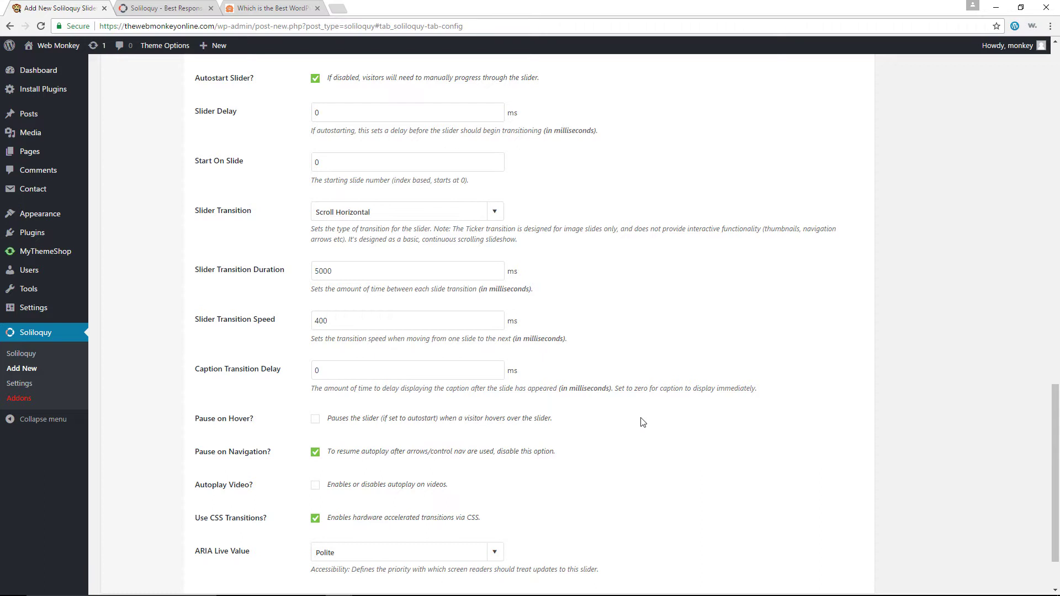
# Step: Try enabling the creation of mobile slider images in the slider's mobile settings, and disable it again
pyautogui.scroll(-2, 624, 424)
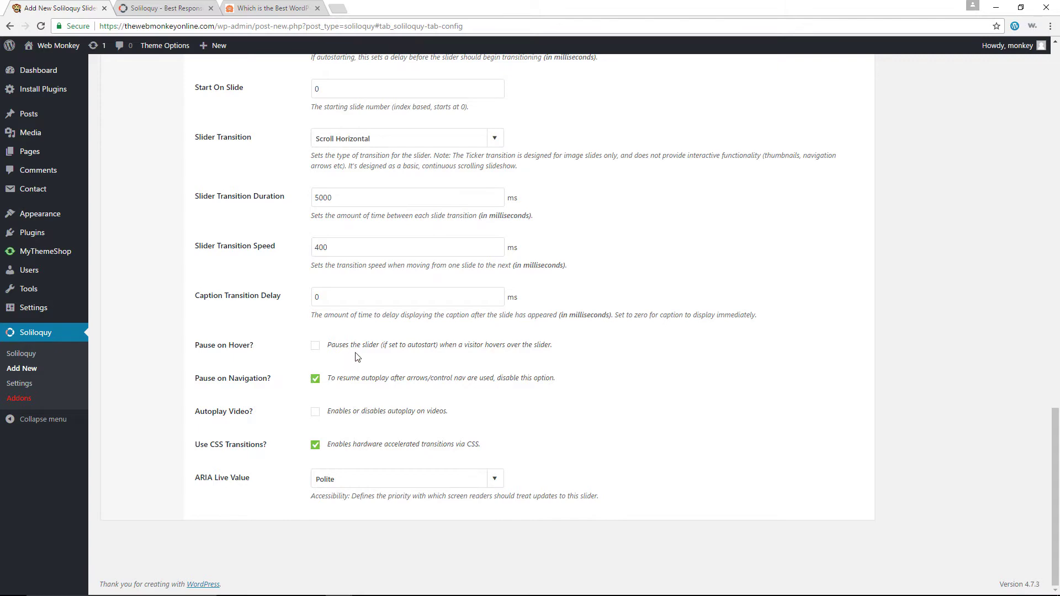
pyautogui.scroll(9, 596, 362)
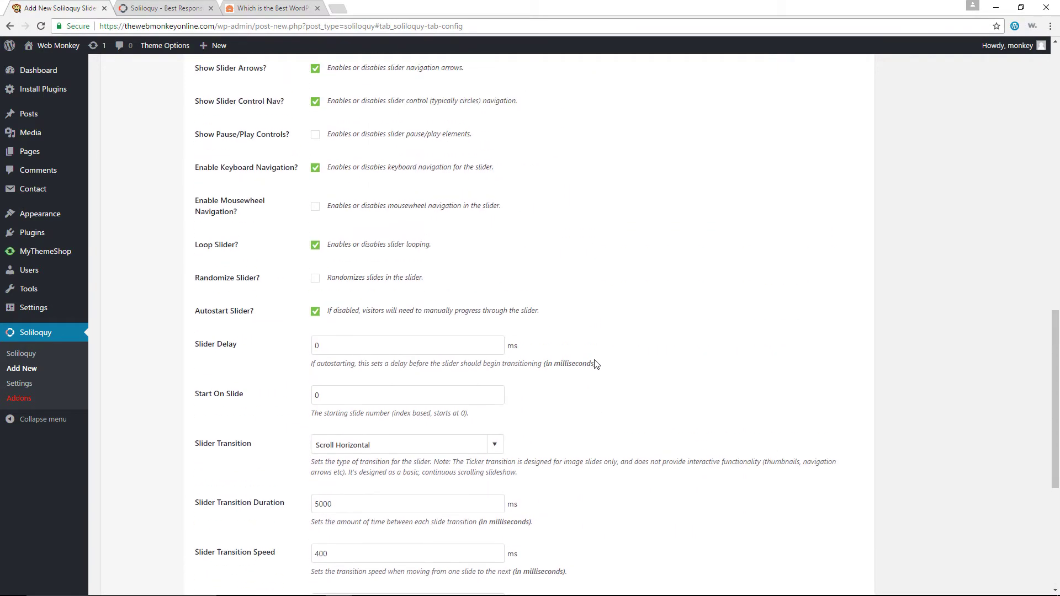
pyautogui.scroll(8, 596, 362)
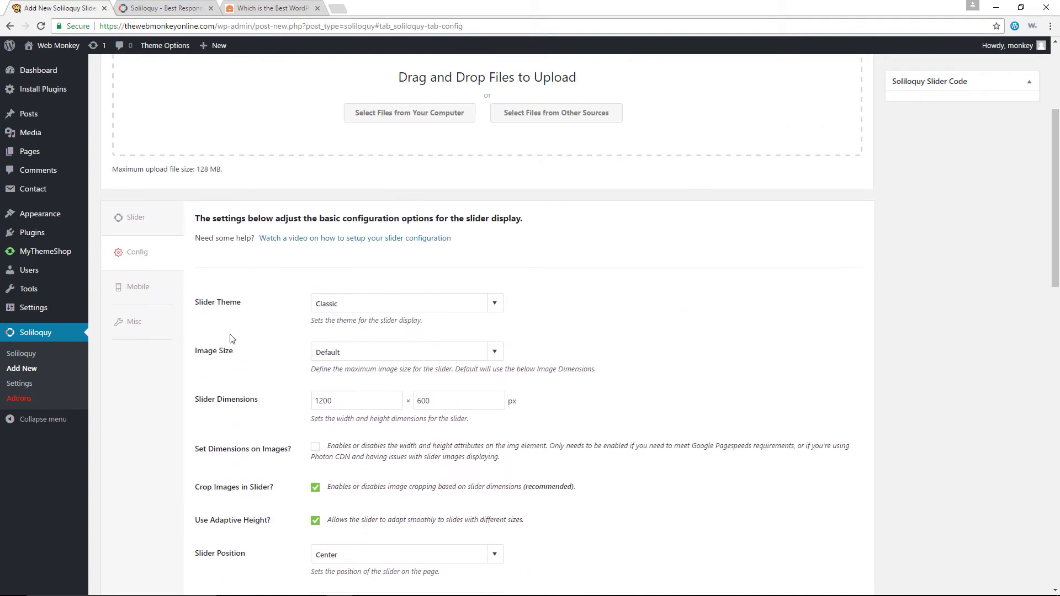
pyautogui.click(143, 288)
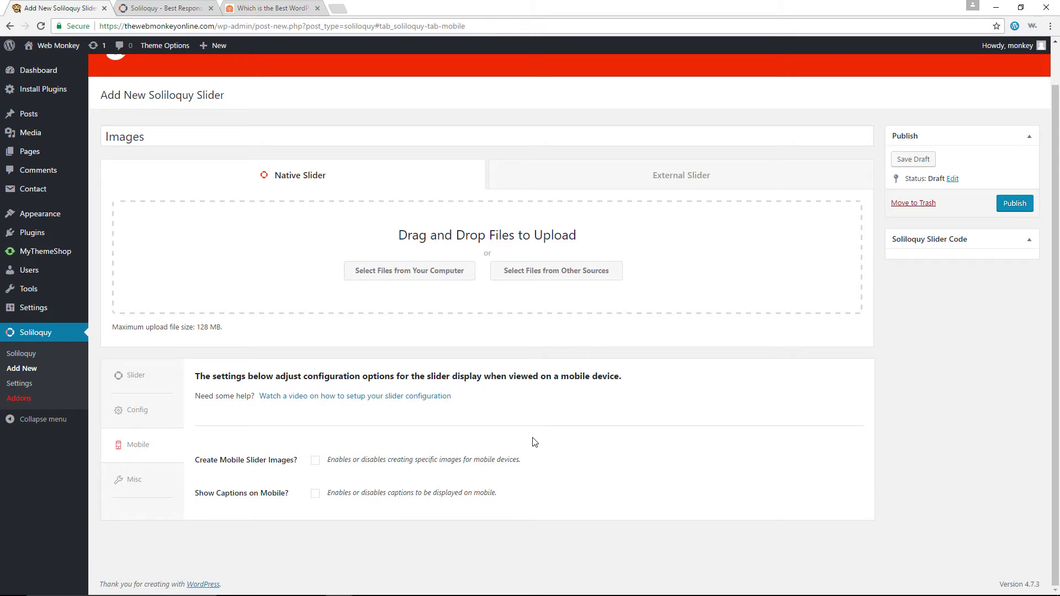
pyautogui.click(315, 460)
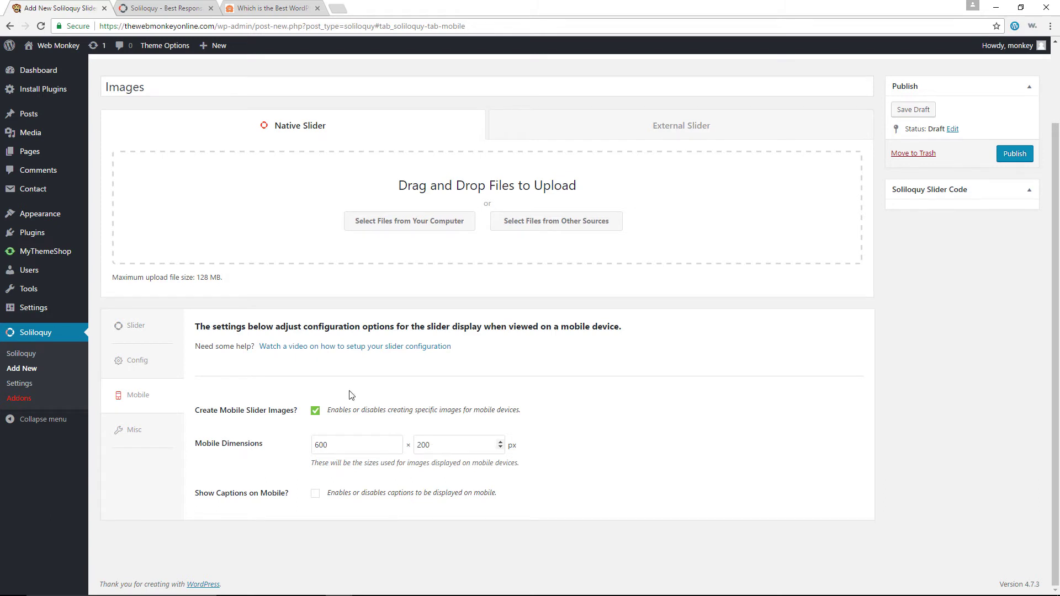
pyautogui.click(315, 411)
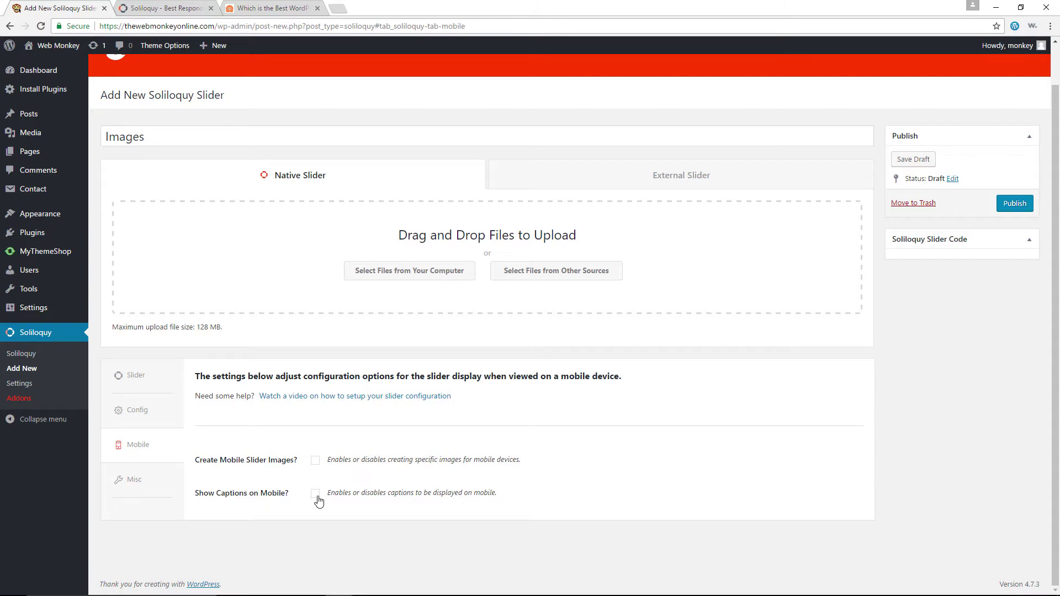
# Step: Examine the slider's miscellaneous settings, including RTL support, custom classes, import/export, title, slug and image protection
pyautogui.click(138, 480)
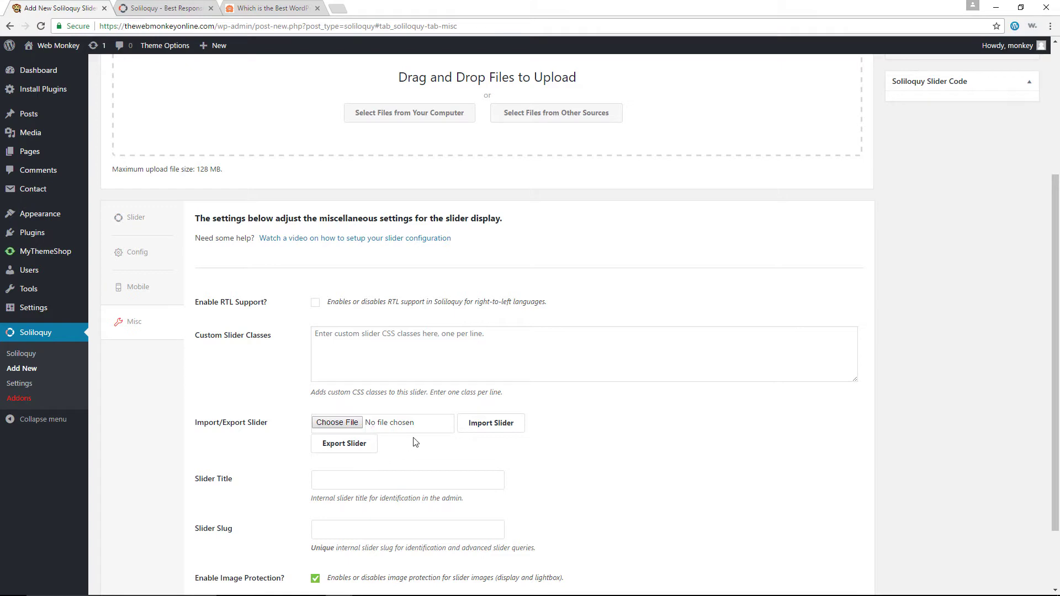
pyautogui.scroll(-2, 486, 448)
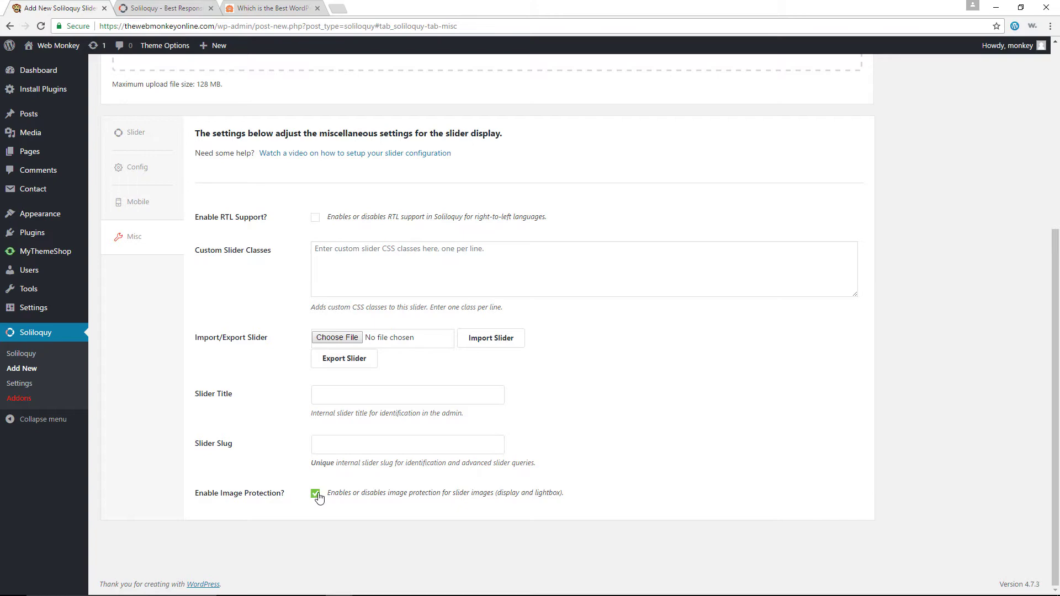
pyautogui.scroll(5, 341, 490)
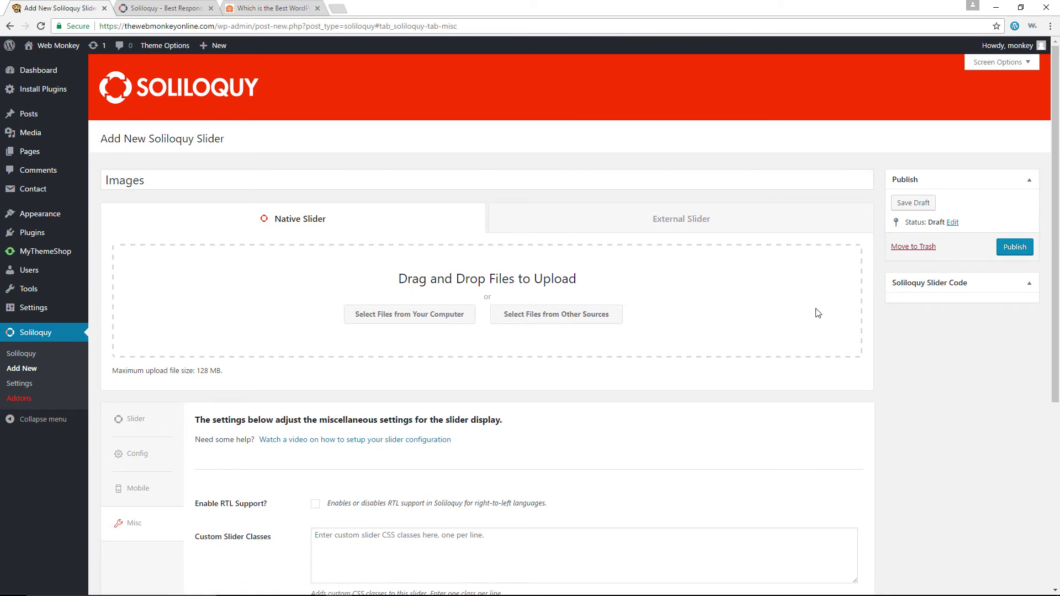
# Step: Publish the slider and highlight its ID-based shortcode in the slider code section
pyautogui.click(1006, 255)
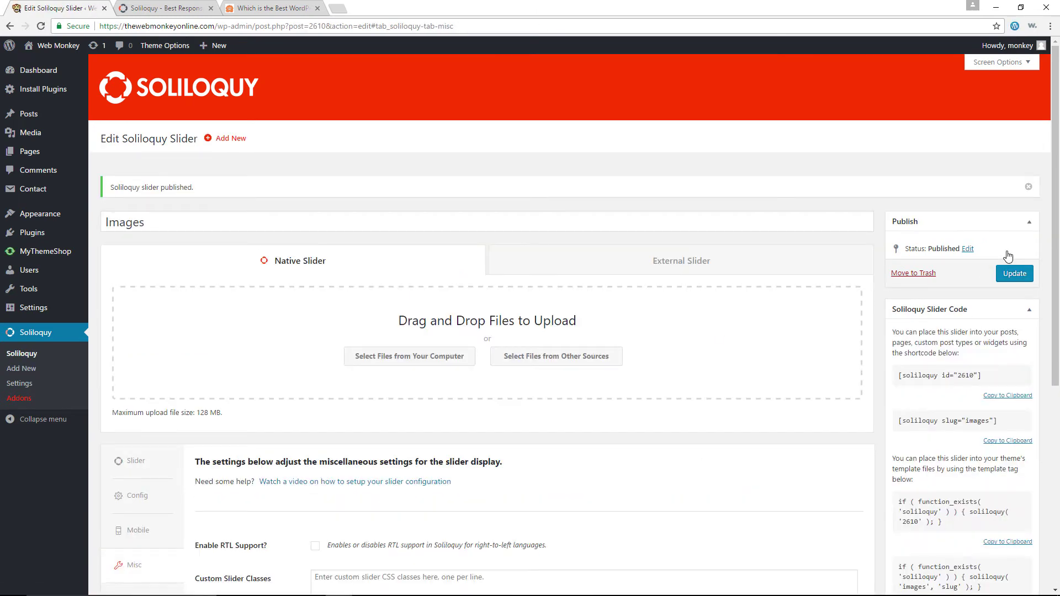
pyautogui.scroll(-1, 852, 377)
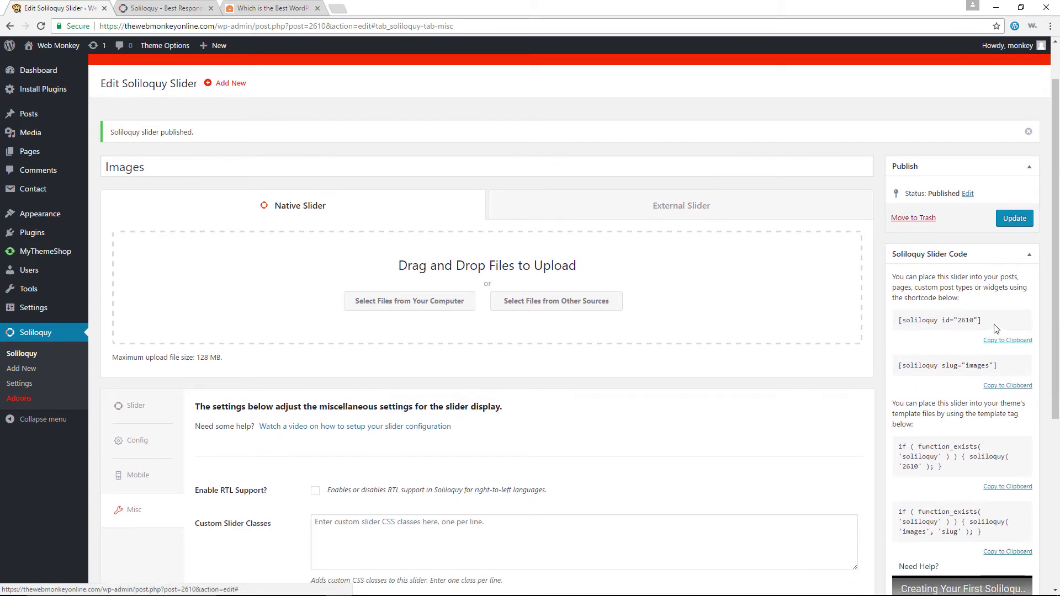
pyautogui.moveTo(994, 322); pyautogui.dragTo(910, 321)
pyautogui.scroll(-2, 967, 361)
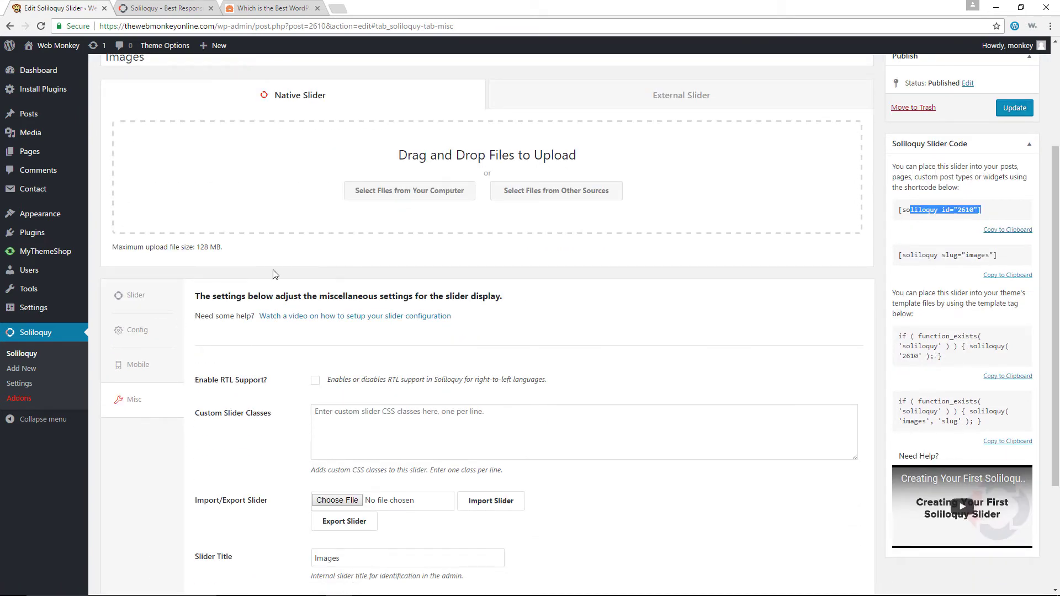
# Step: Create a new page in a separate browser tab and title it "Image Slider"
pyautogui.rightClick(115, 163)
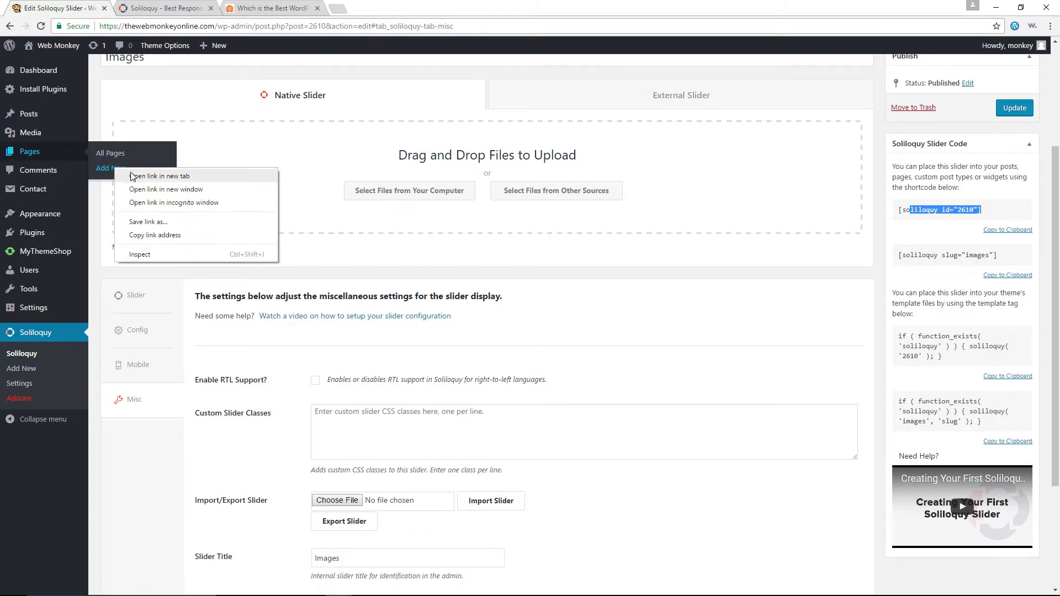
pyautogui.click(135, 174)
pyautogui.click(167, 8)
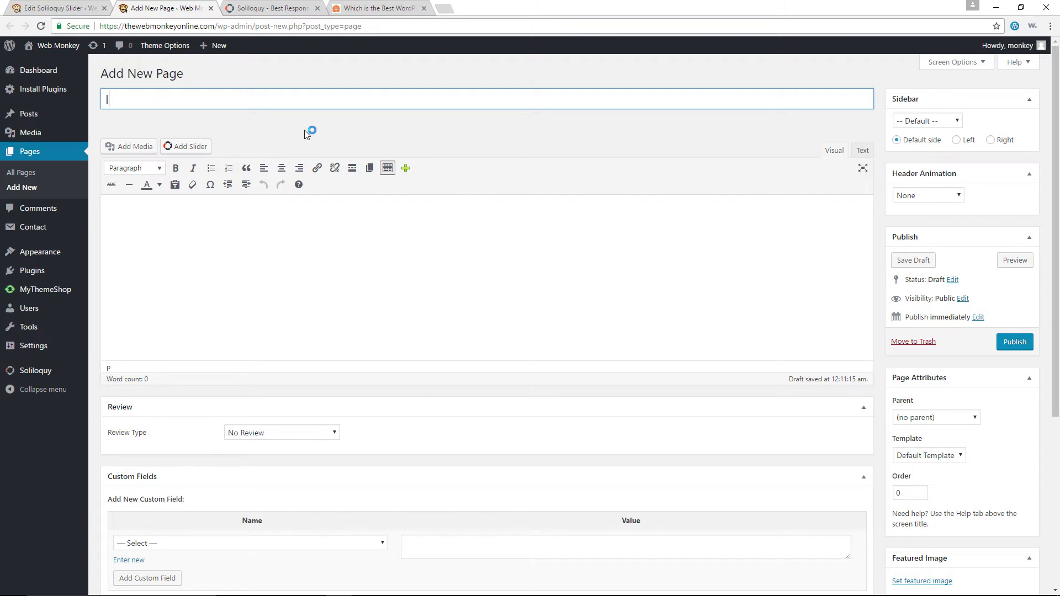
pyautogui.write('Image Skider')
pyautogui.press('BackSpace')
pyautogui.press('BackSpace')
pyautogui.press('BackSpace')
pyautogui.press('BackSpace')
pyautogui.press('BackSpace')
pyautogui.write('lider')
# Step: Insert the "Images" Soliloquy slider into the page content
pyautogui.click(190, 146)
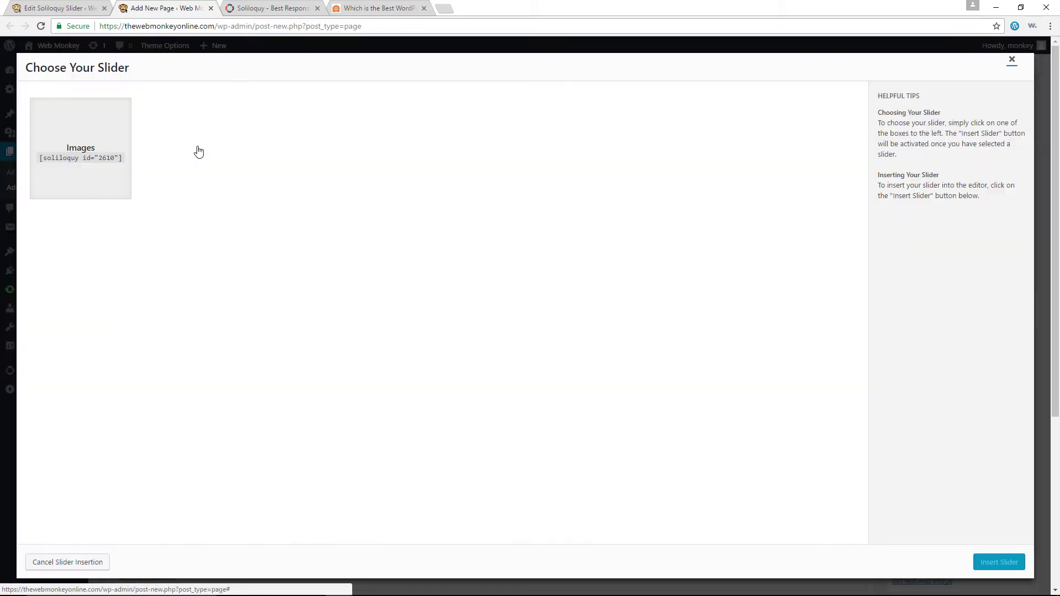
pyautogui.click(109, 161)
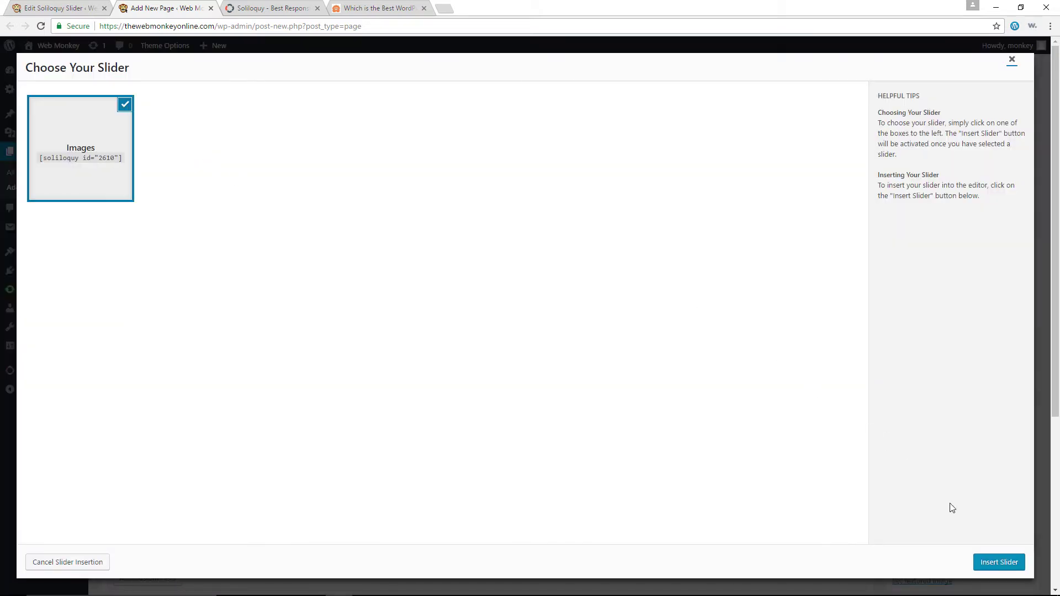
pyautogui.click(986, 561)
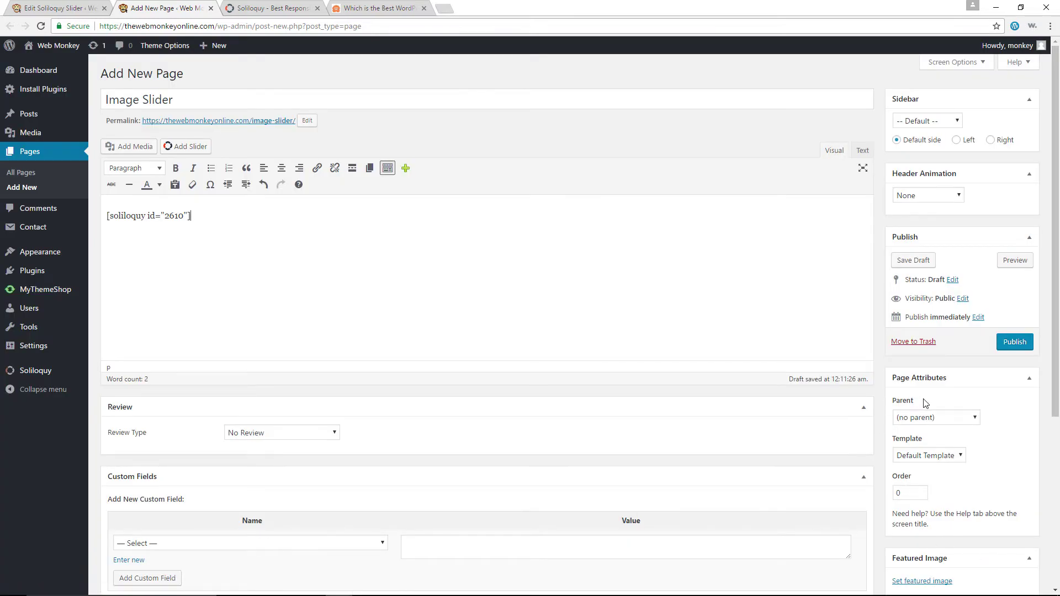
# Step: Set the page's sidebar to No sidebar and publish the page
pyautogui.click(939, 122)
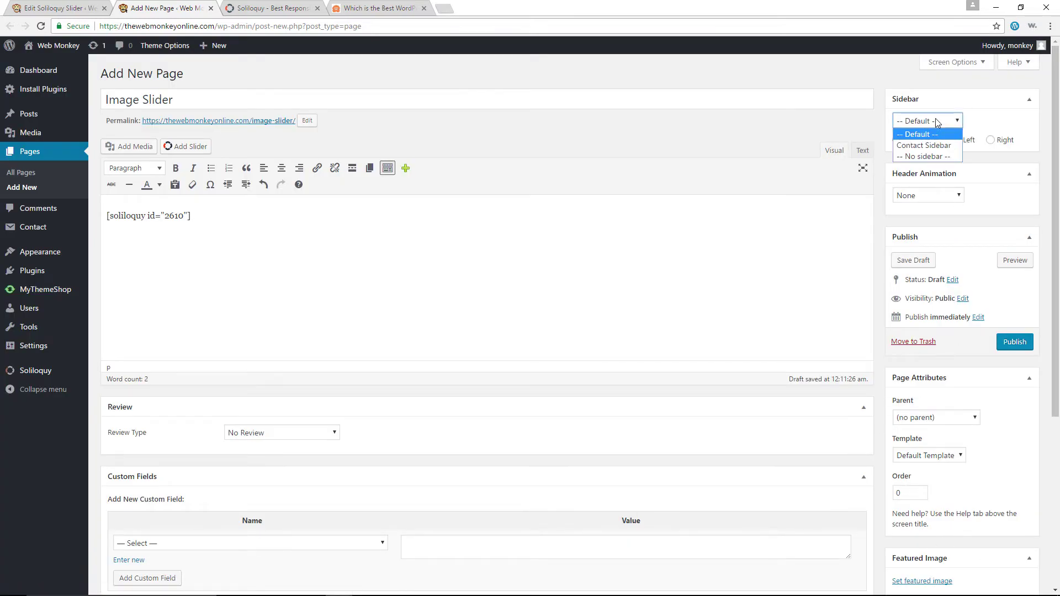
pyautogui.click(923, 154)
pyautogui.click(1023, 332)
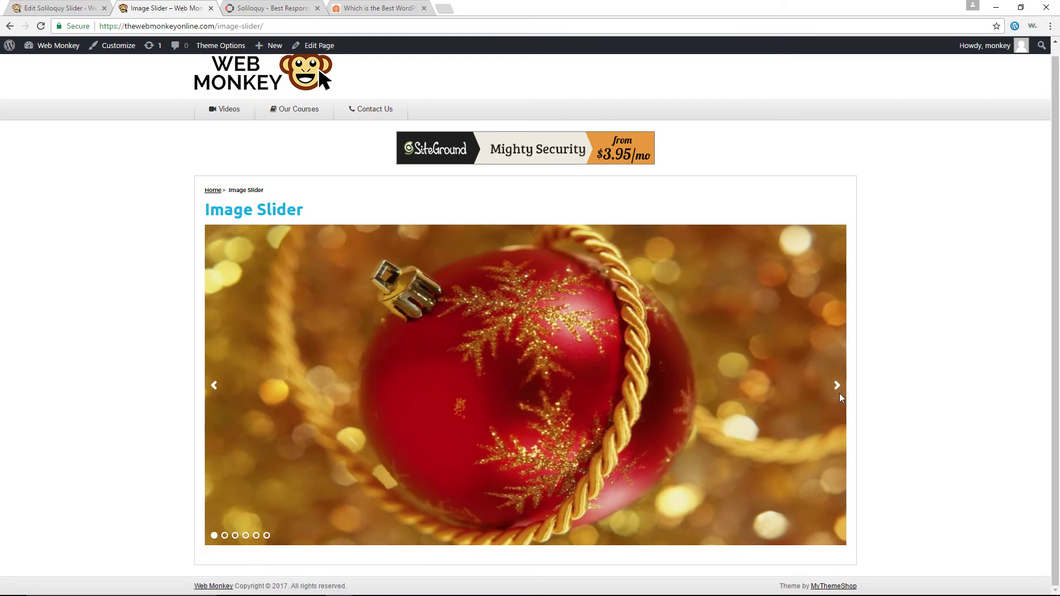
# Step: Advance through the slides on the published Image Slider page up to the blue droplets image
pyautogui.click(838, 388)
pyautogui.click(838, 390)
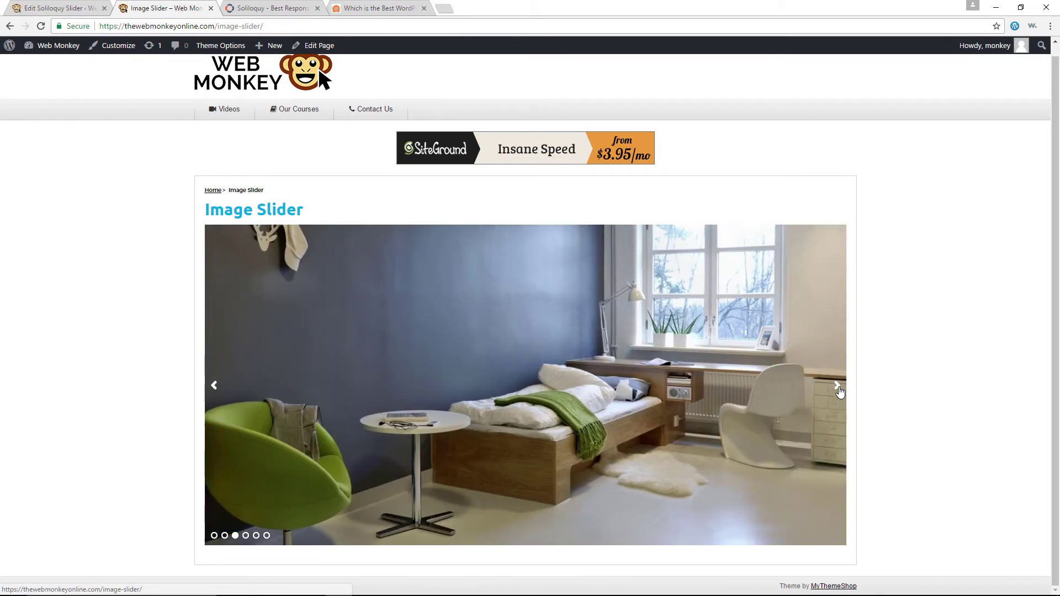
pyautogui.click(839, 390)
pyautogui.click(838, 389)
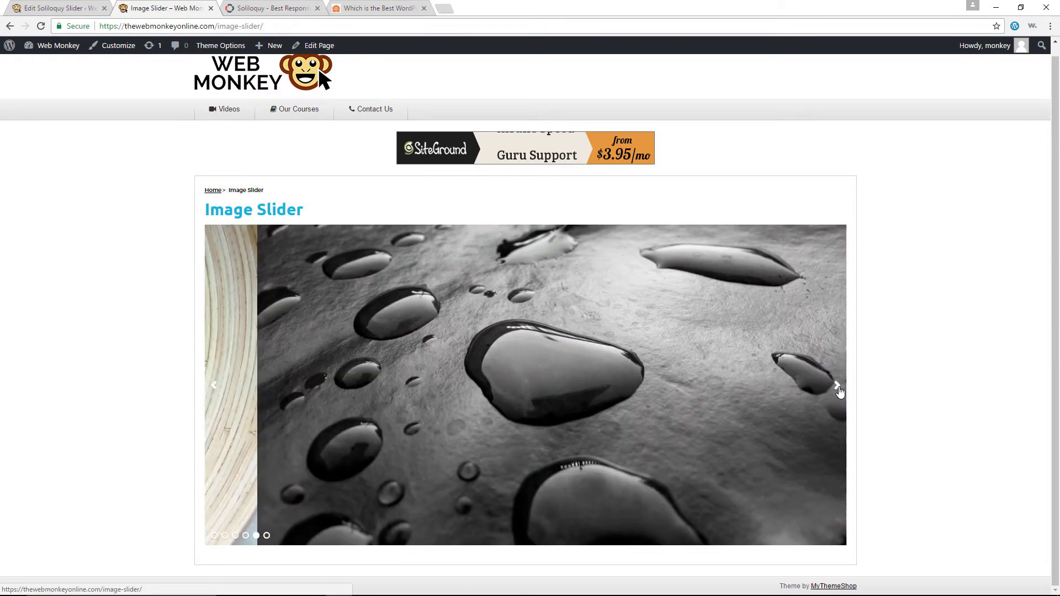
pyautogui.click(838, 388)
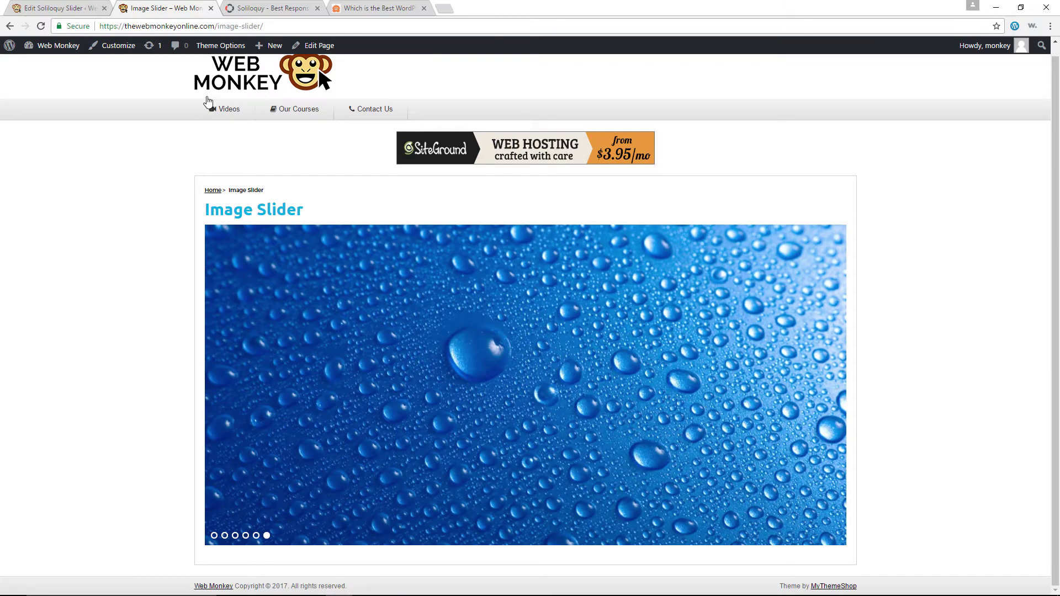
# Step: Change the theme of the "Images" slider to Karma and update the slider
pyautogui.click(55, 8)
pyautogui.click(135, 330)
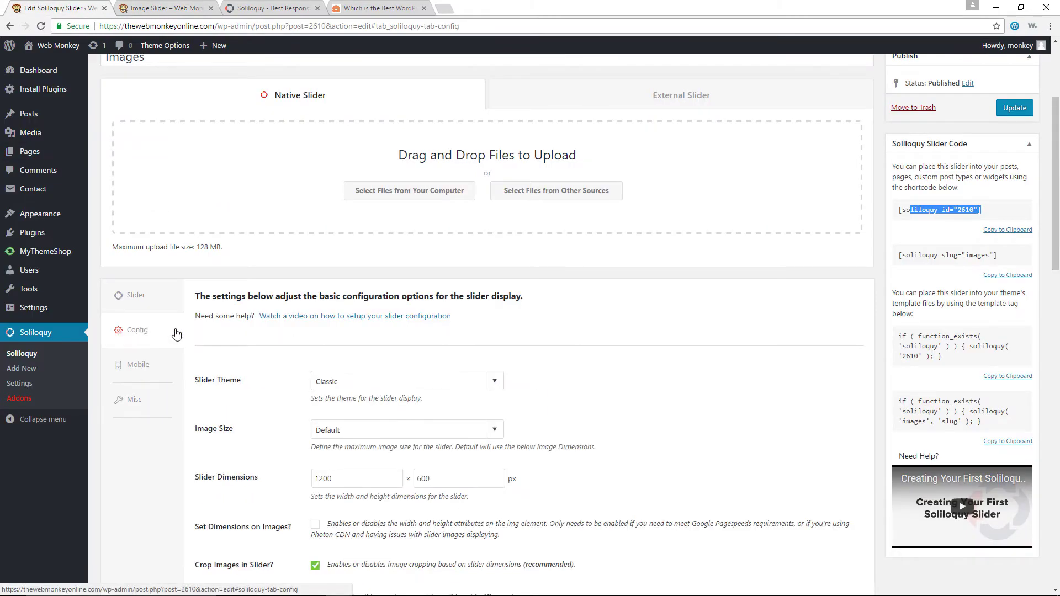
pyautogui.scroll(-2, 470, 280)
pyautogui.click(486, 273)
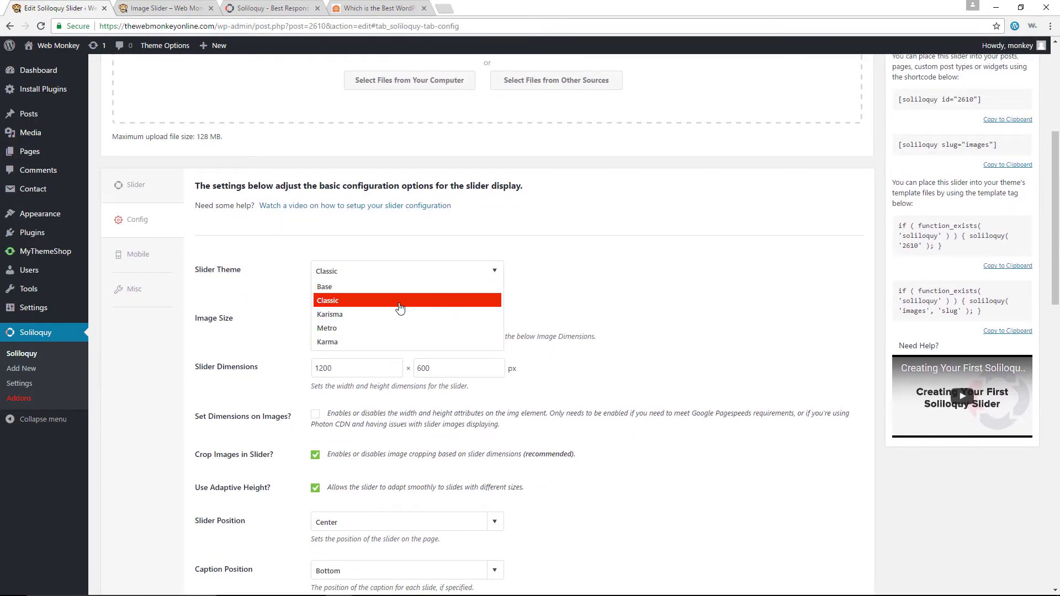
pyautogui.click(353, 342)
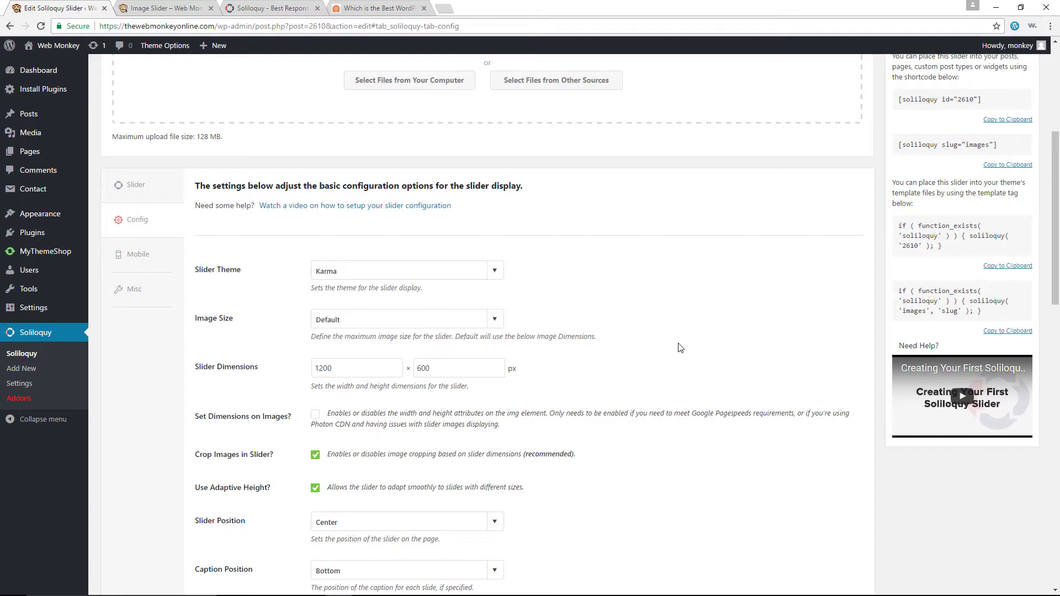
pyautogui.scroll(4, 676, 347)
pyautogui.click(1015, 218)
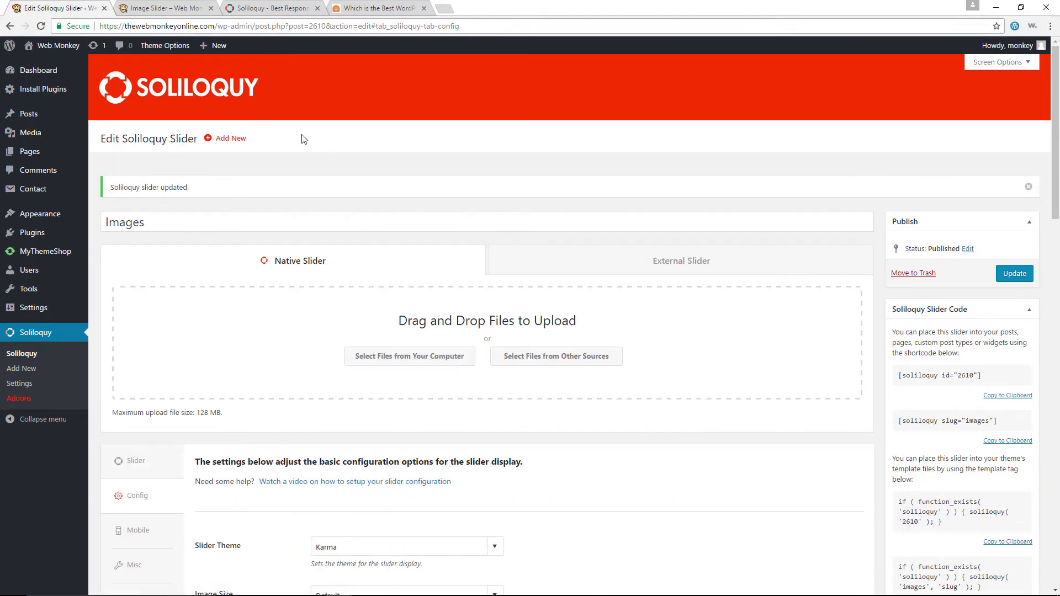
# Step: Reload the published Image Slider page to view the slider with the Karma theme
pyautogui.click(161, 8)
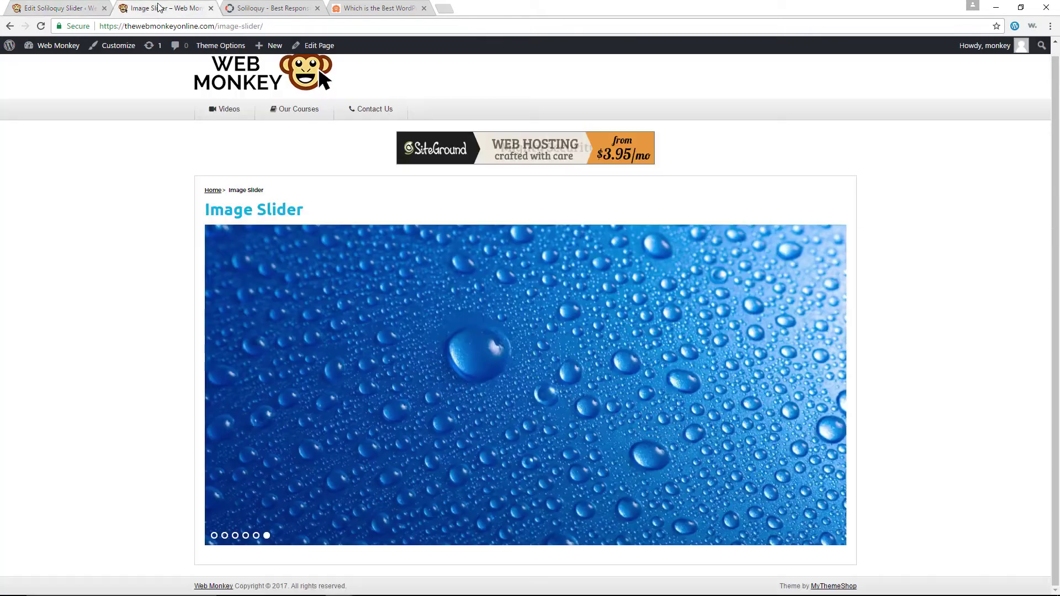
pyautogui.click(40, 26)
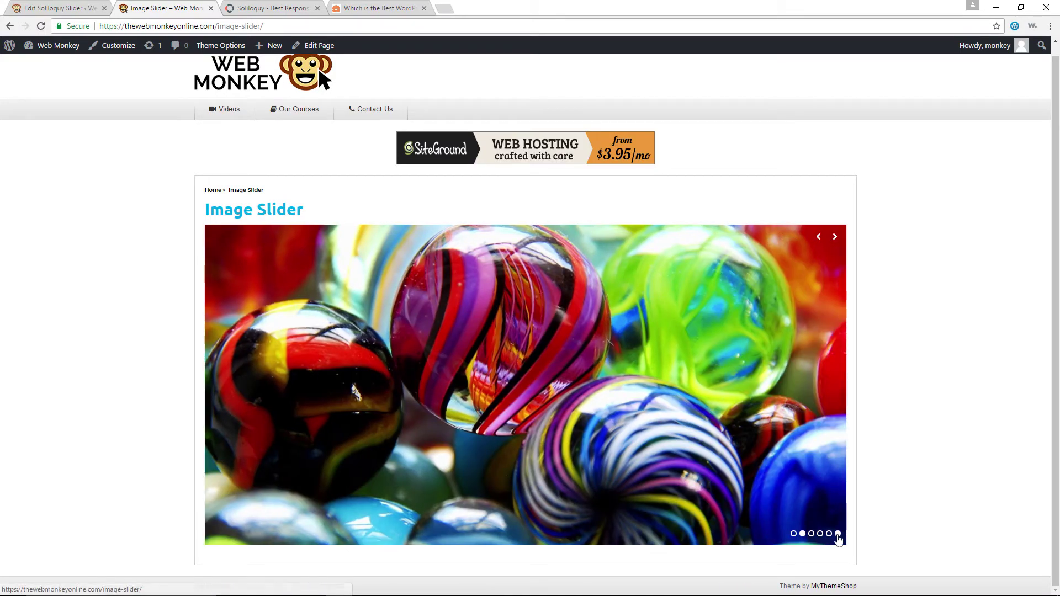
# Step: Show the last slide and resize the browser window to check the slider's responsiveness, ending with the window maximized
pyautogui.click(837, 534)
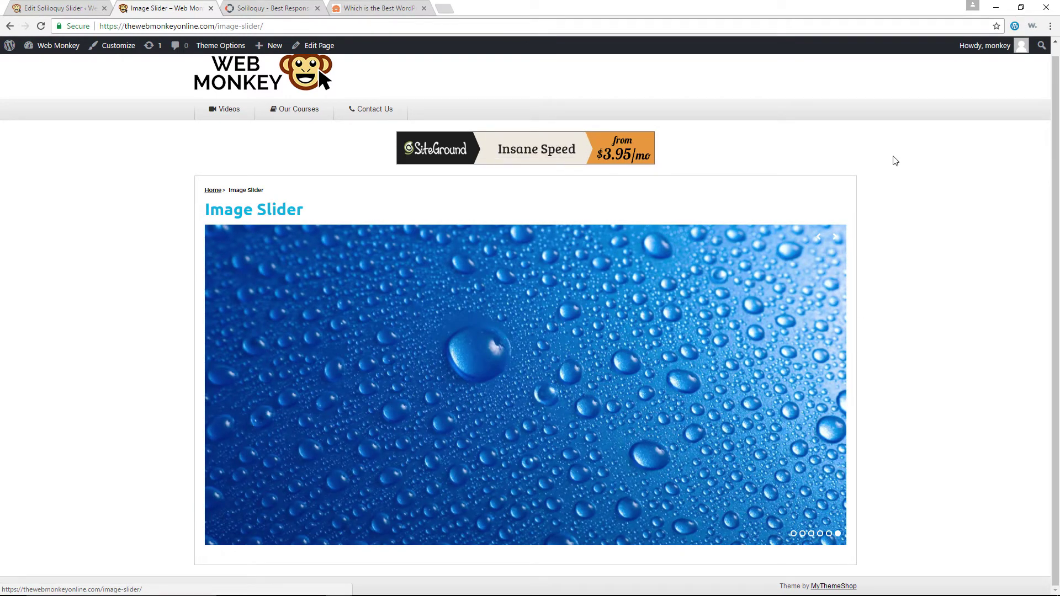
pyautogui.click(1020, 7)
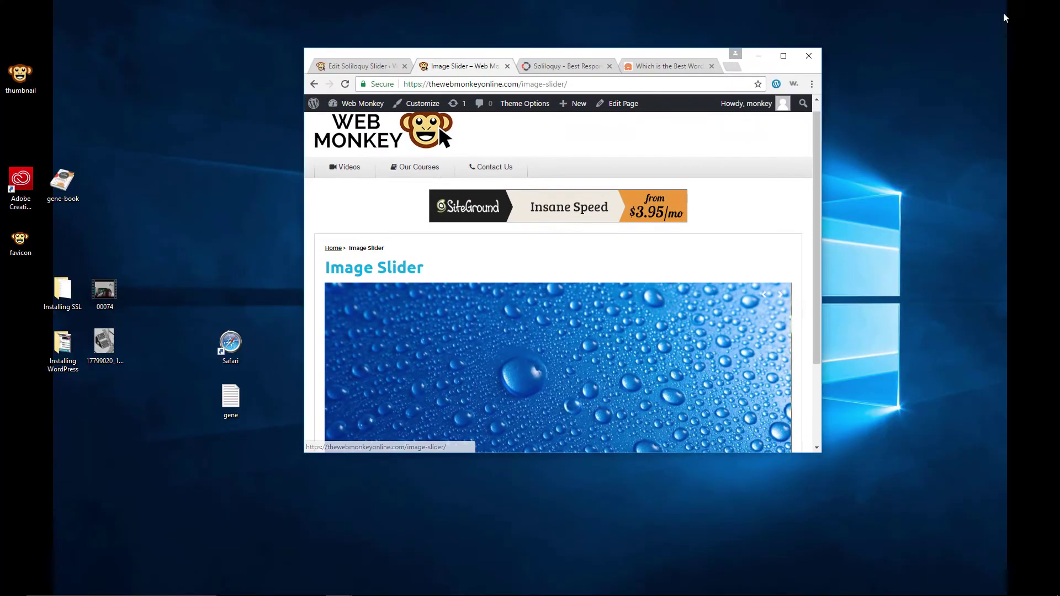
pyautogui.moveTo(816, 251); pyautogui.dragTo(864, 352)
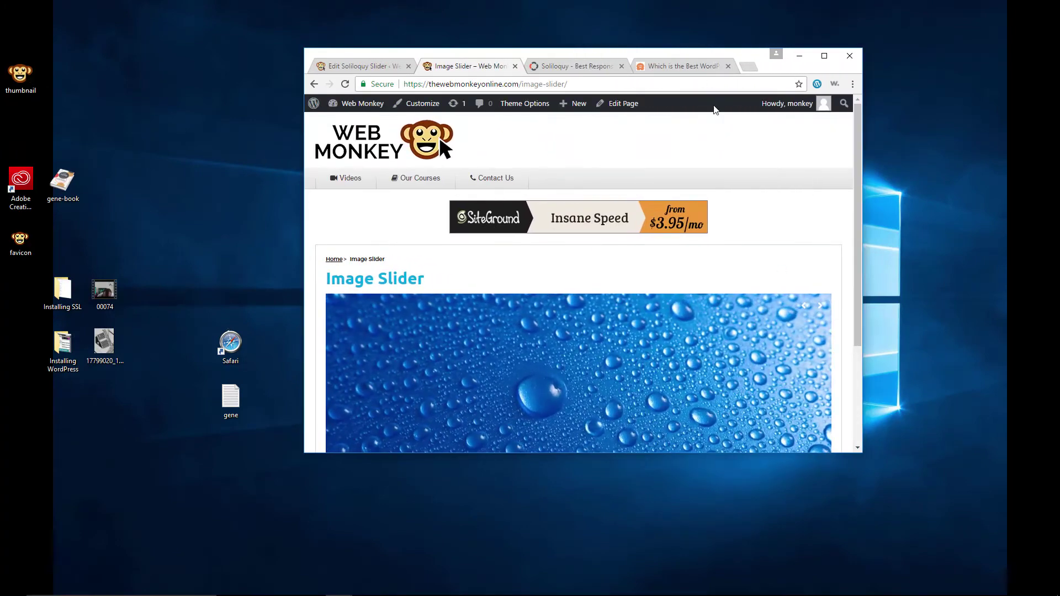
pyautogui.moveTo(855, 247); pyautogui.dragTo(754, 465)
pyautogui.click(715, 56)
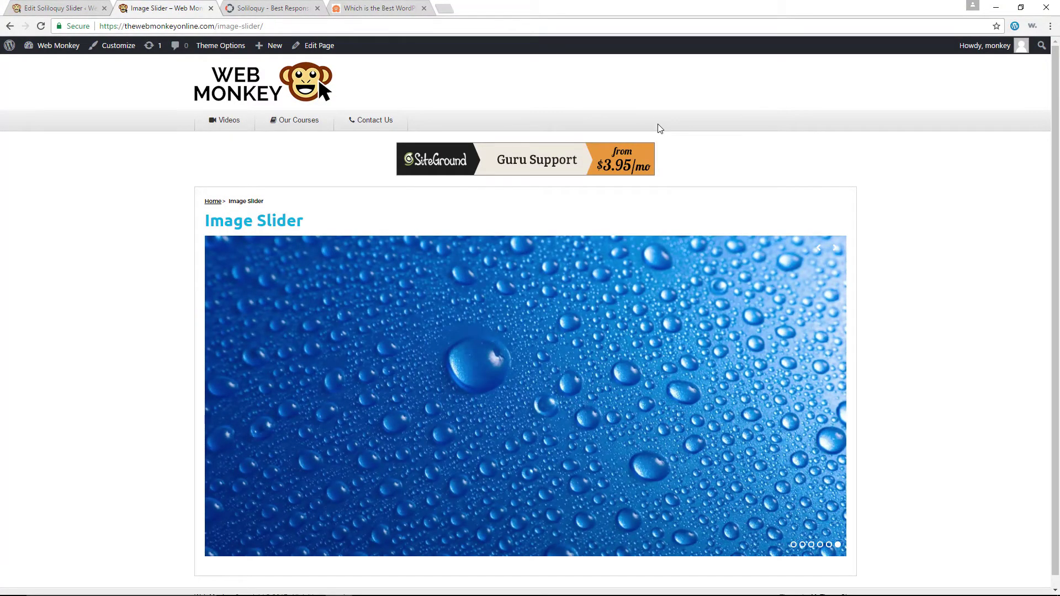
# Step: Start a new Soliloquy slider titled "Videos" and open the form for inserting a video slide
pyautogui.click(44, 9)
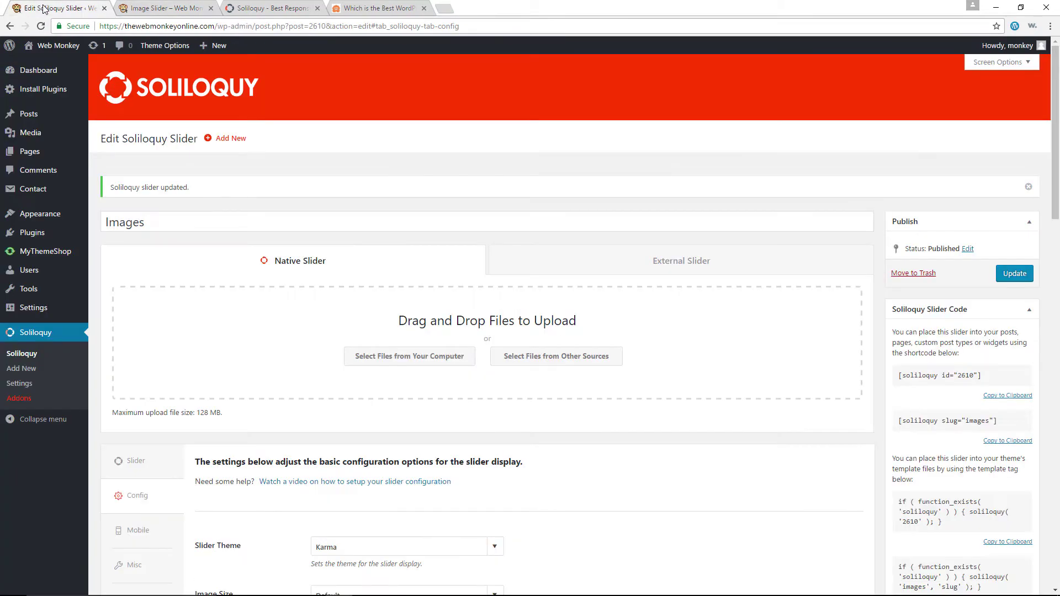
pyautogui.click(39, 369)
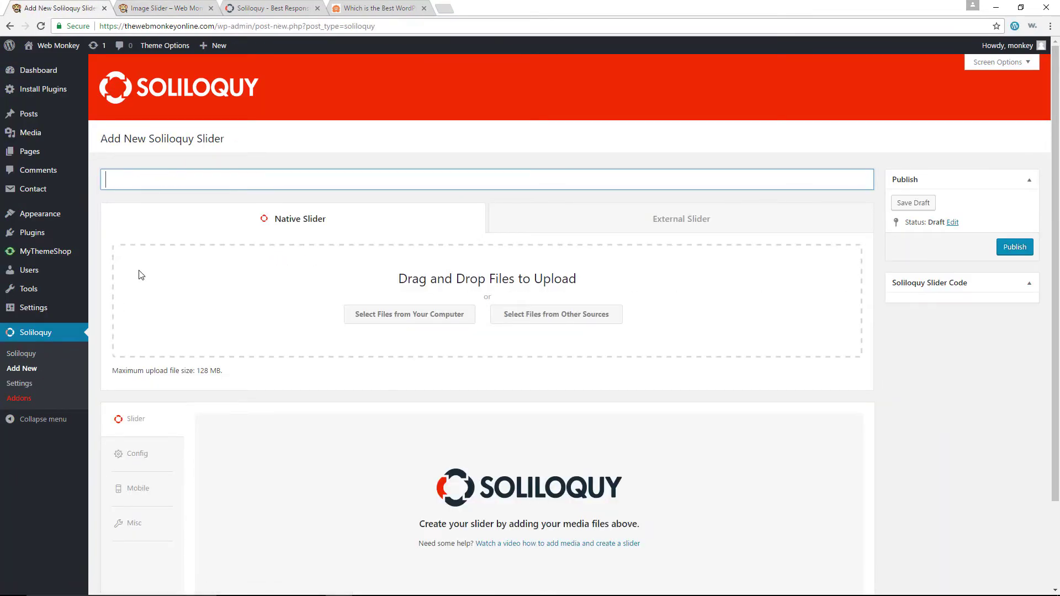
pyautogui.write('Videos')
pyautogui.click(550, 315)
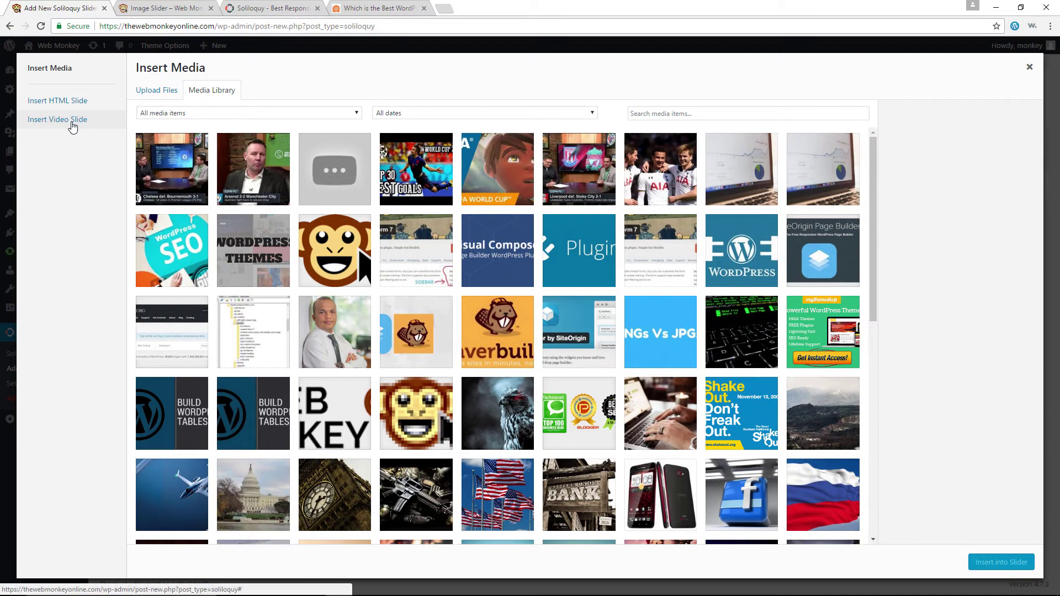
pyautogui.click(73, 125)
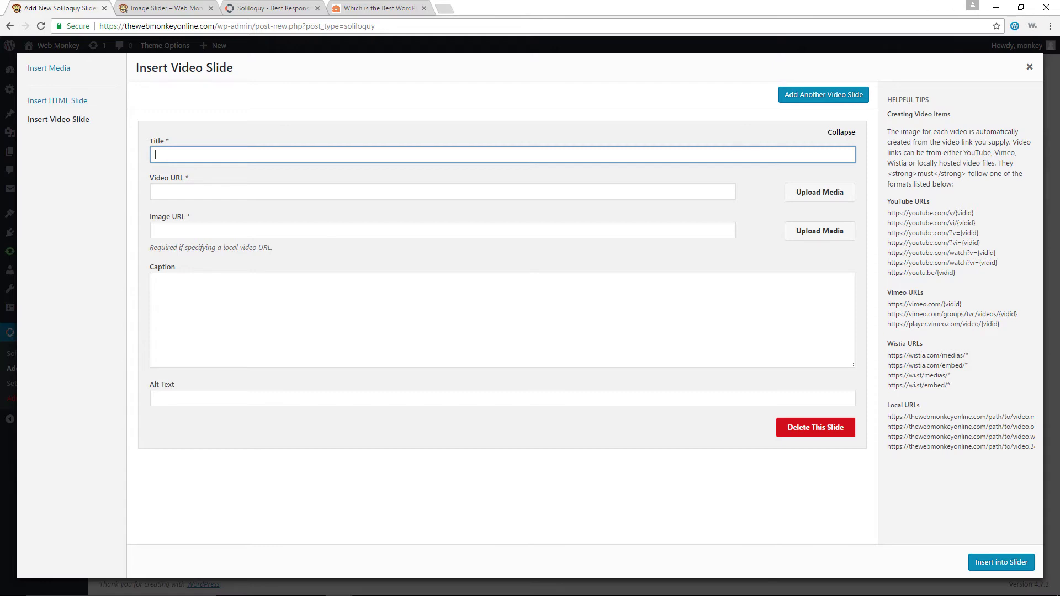
# Step: Copy the URL of the Chelsea post-match YouTube video and paste it as the new slide's video URL
pyautogui.moveTo(1054, 17); pyautogui.dragTo(474, 7)
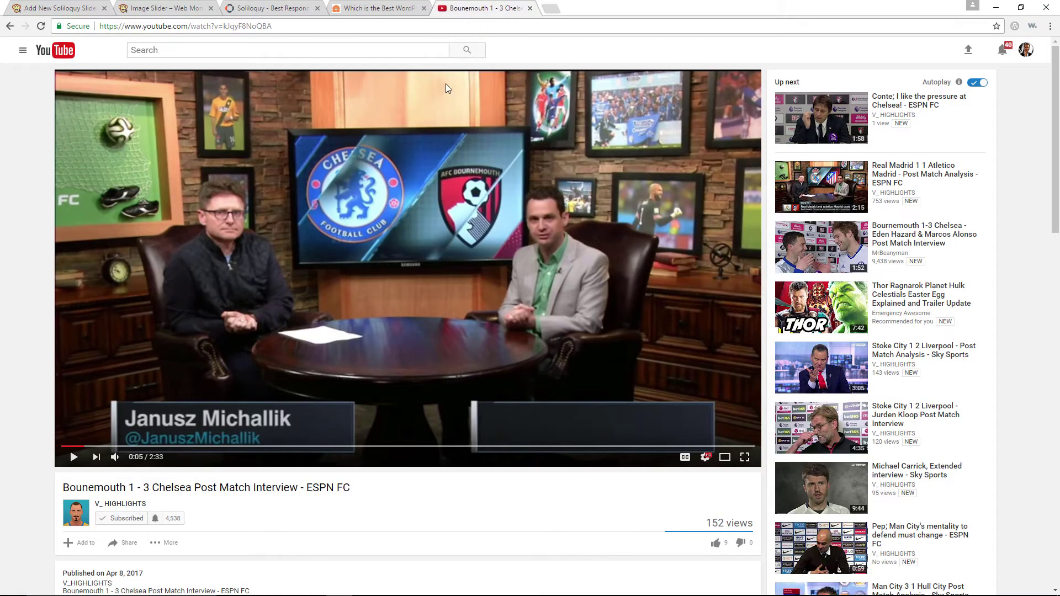
pyautogui.click(240, 26)
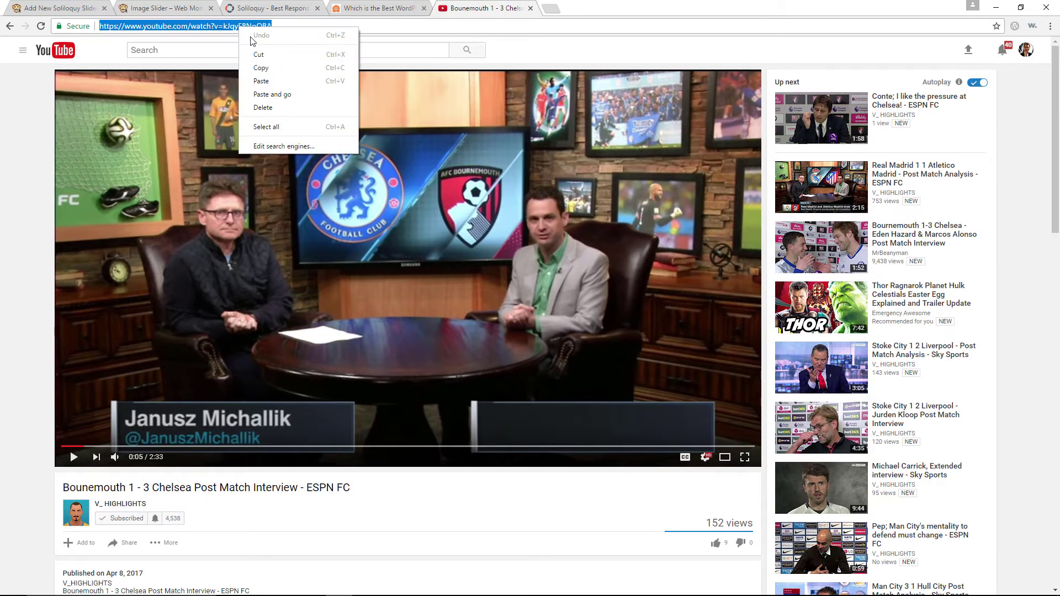
pyautogui.click(260, 68)
pyautogui.moveTo(466, 9); pyautogui.dragTo(1047, 118)
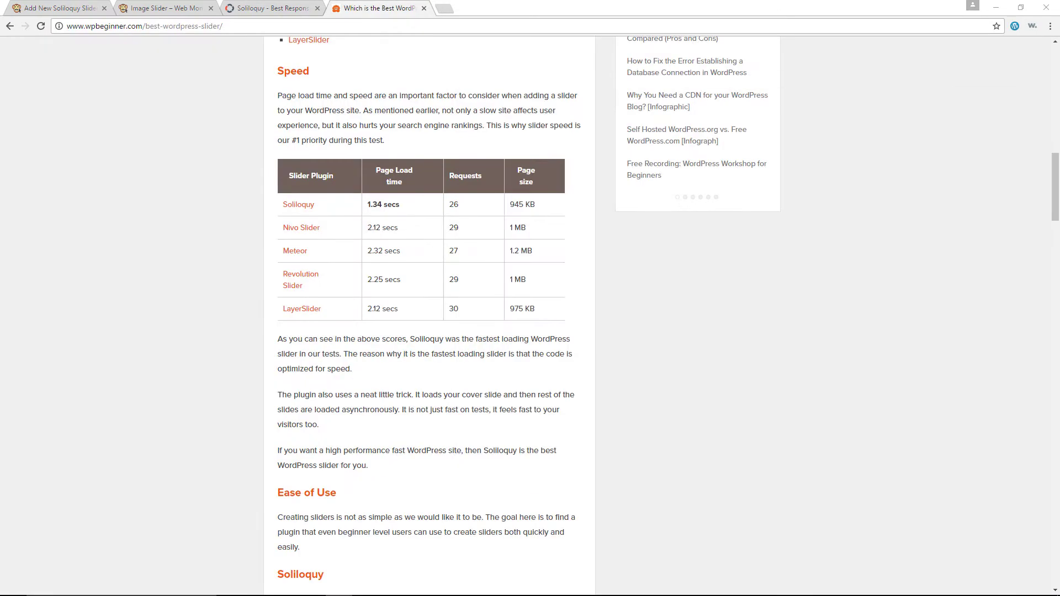
pyautogui.click(64, 7)
pyautogui.click(194, 156)
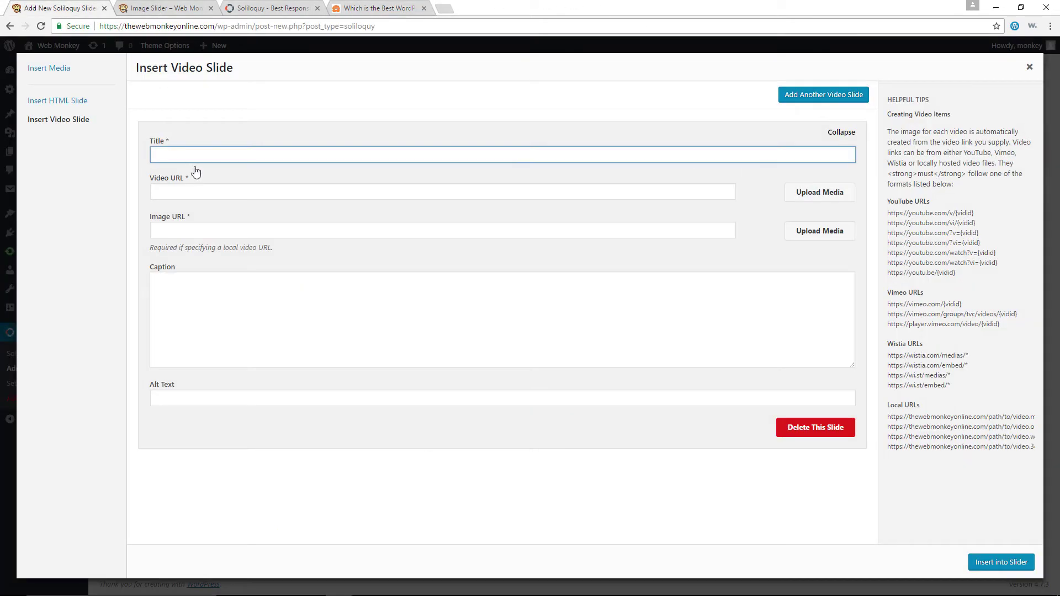
pyautogui.click(207, 193)
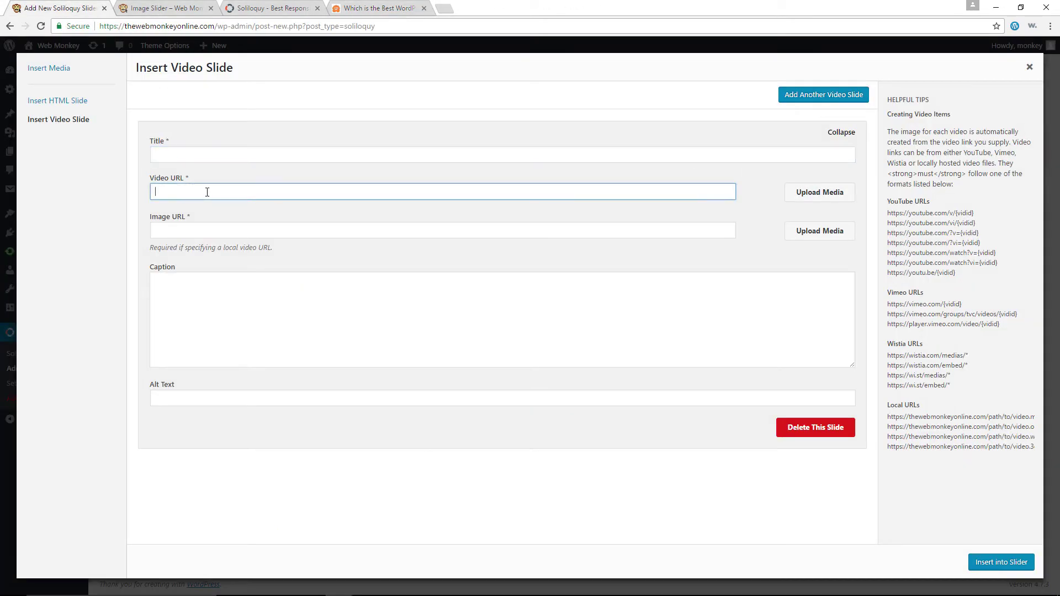
pyautogui.hotkey('ctrl', 'v')
# Step: Title the video slide "Discussion" and copy the same text into its caption
pyautogui.click(195, 154)
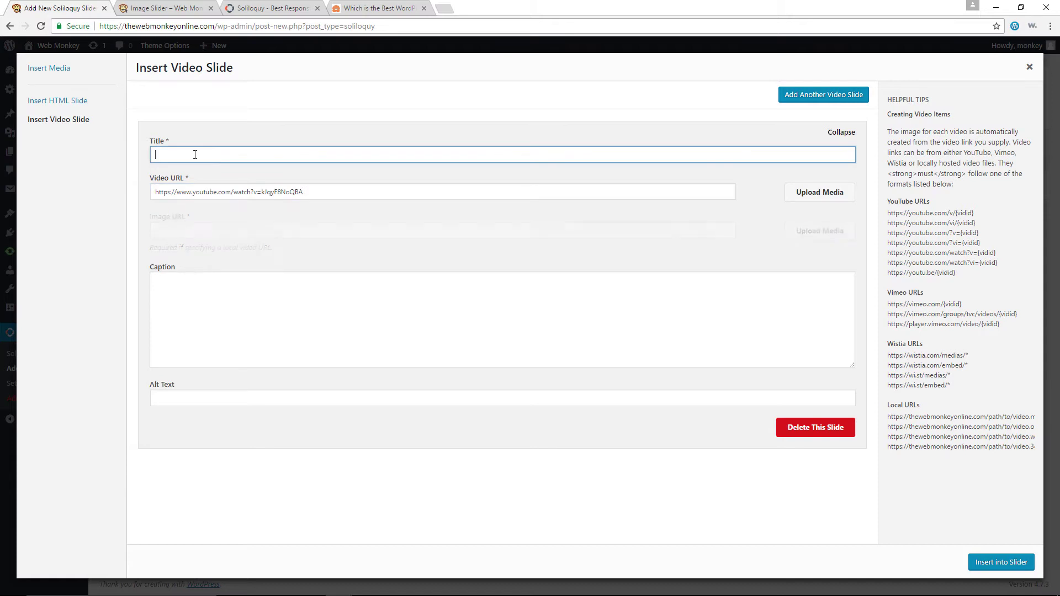
pyautogui.write('D')
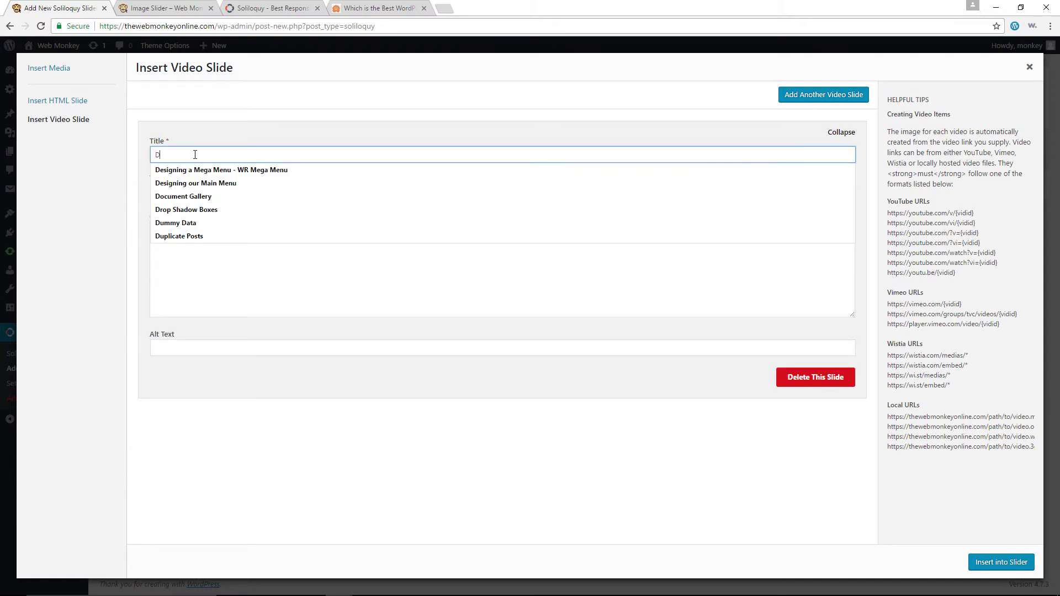
pyautogui.write('iscussi')
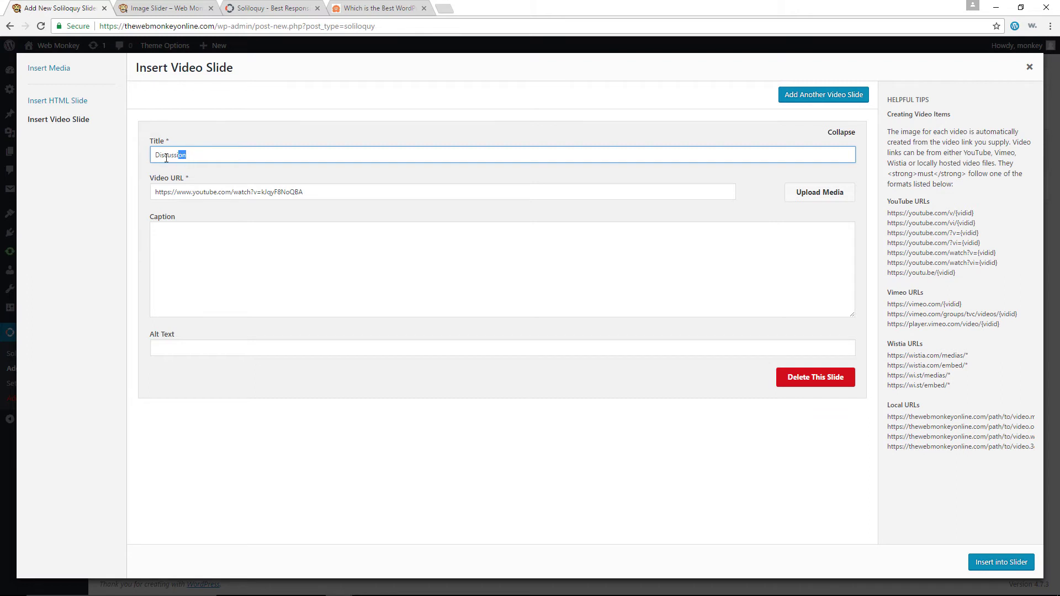
pyautogui.moveTo(166, 159); pyautogui.dragTo(152, 157)
pyautogui.rightClick(160, 153)
pyautogui.click(182, 174)
pyautogui.click(190, 259)
pyautogui.hotkey('ctrl', 'v')
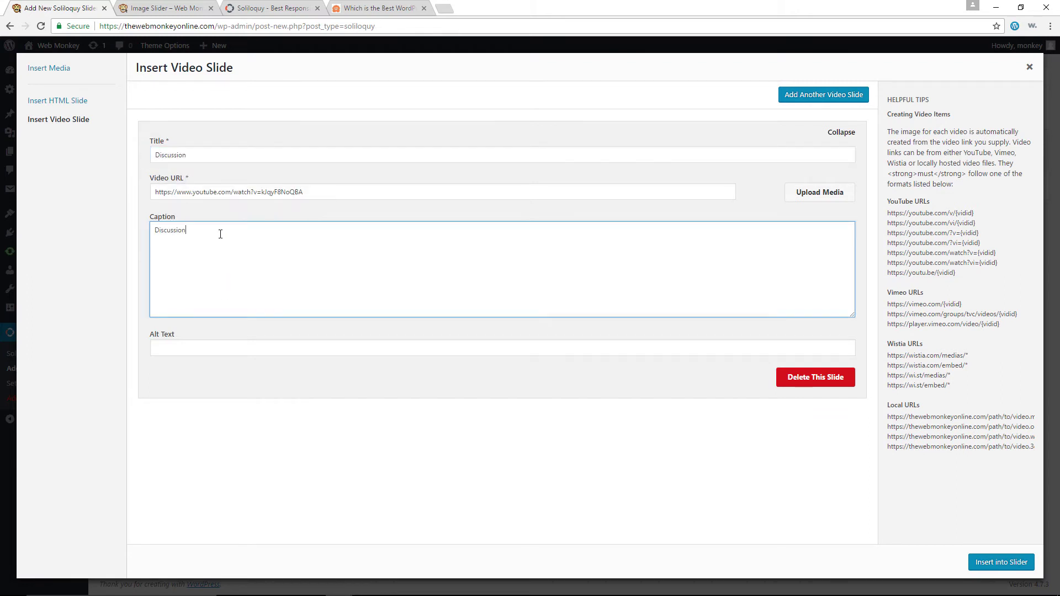
pyautogui.click(492, 216)
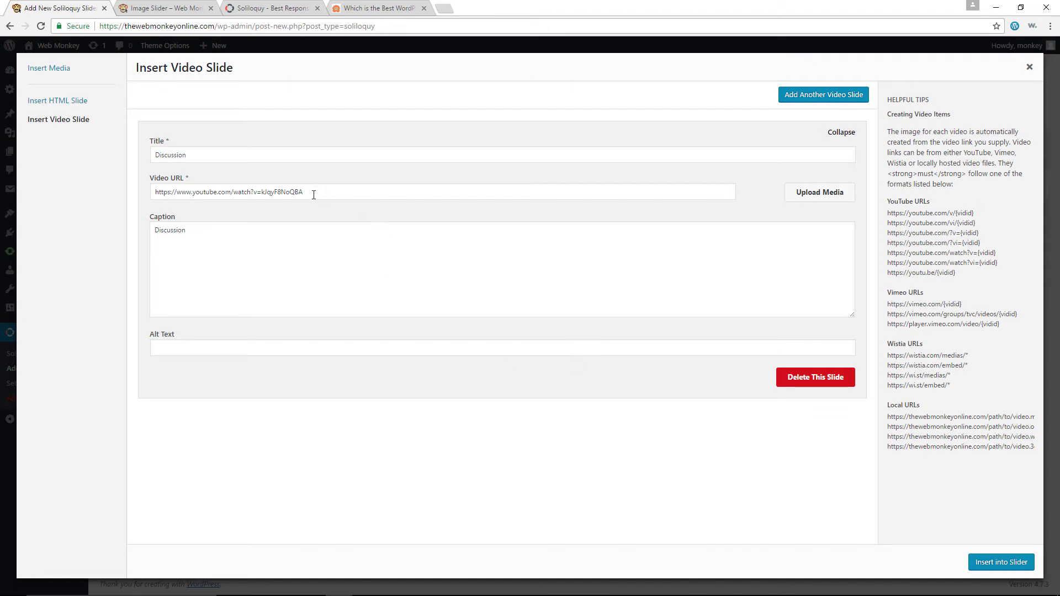
# Step: Compare the video URL with the supported YouTube watch?v= format and insert the video slide into the slider
pyautogui.moveTo(314, 195); pyautogui.dragTo(270, 193)
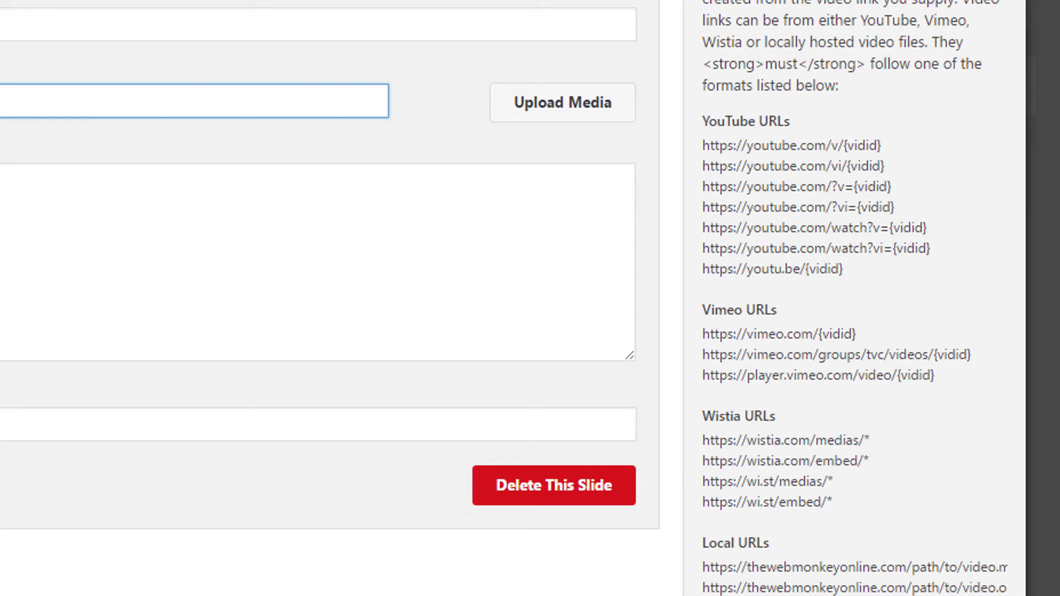
pyautogui.moveTo(946, 228); pyautogui.dragTo(706, 222)
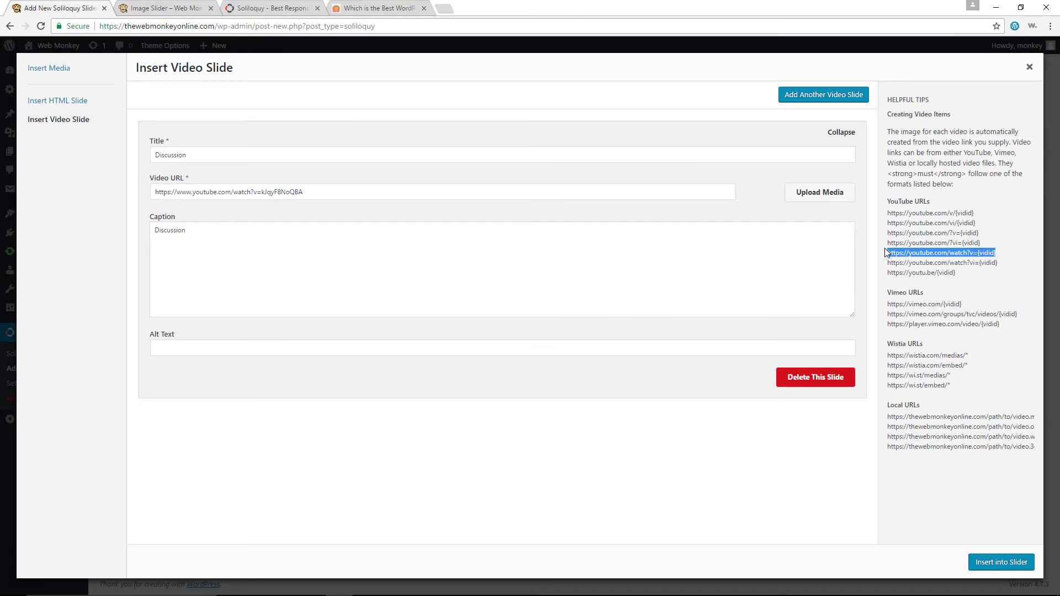
pyautogui.click(994, 563)
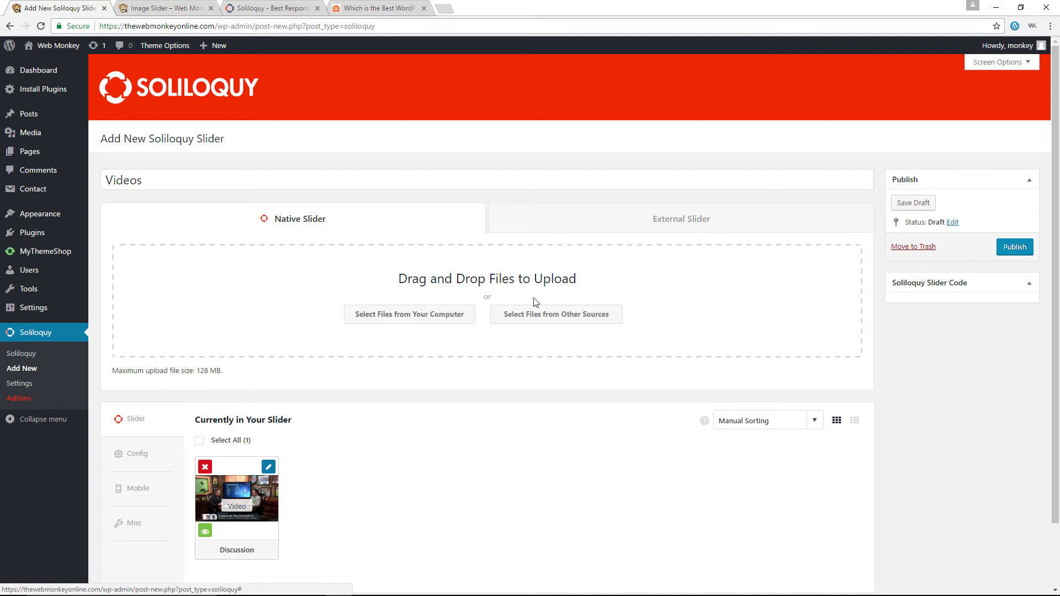
# Step: Add another video slide using Virgin-Media-Usain-Bolt-BeTheFastest.mp4 from the media library as its video
pyautogui.click(550, 319)
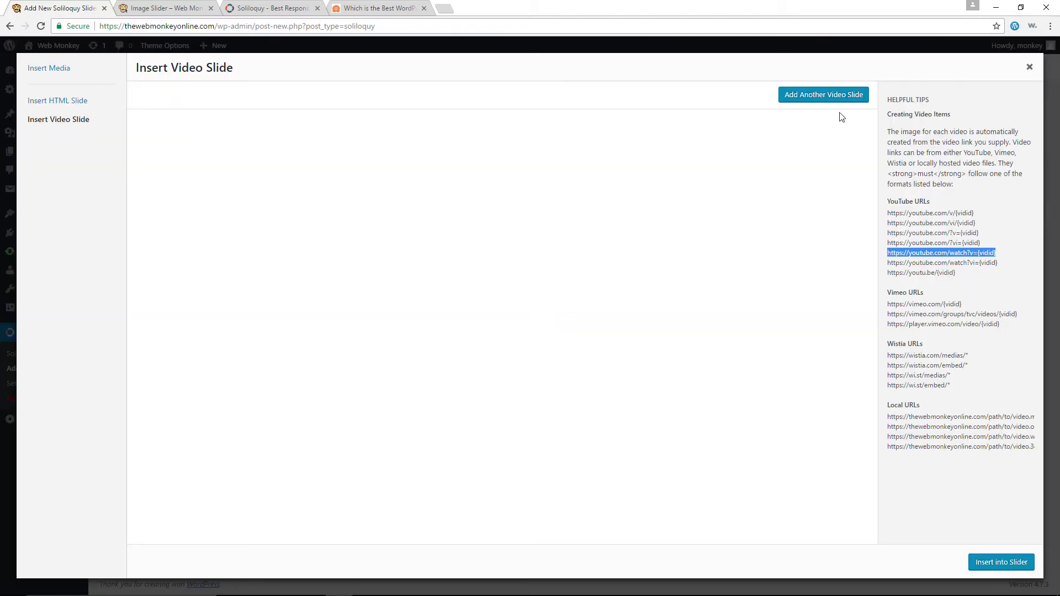
pyautogui.click(825, 99)
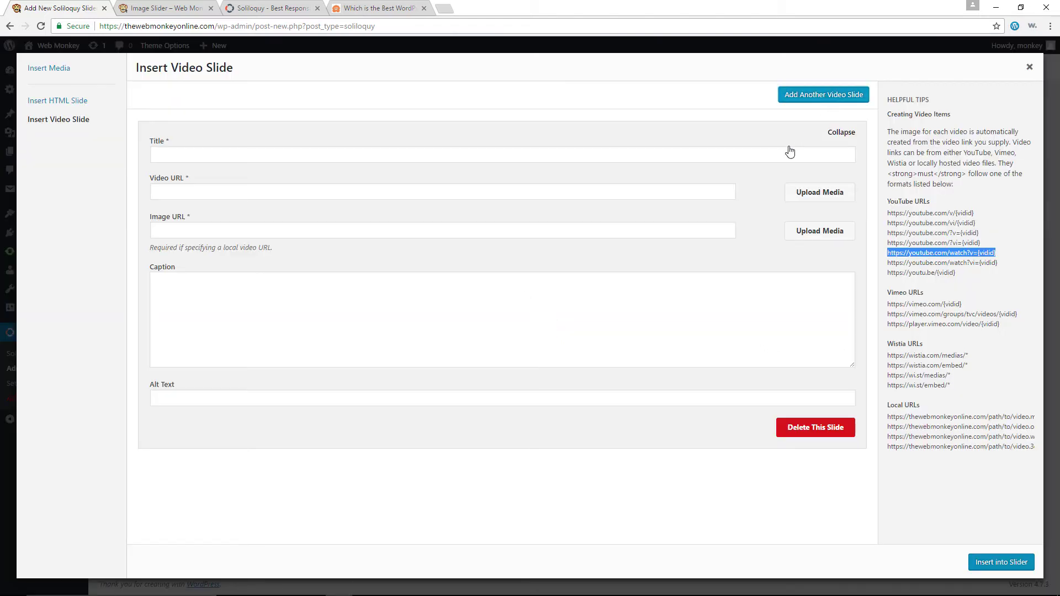
pyautogui.click(822, 198)
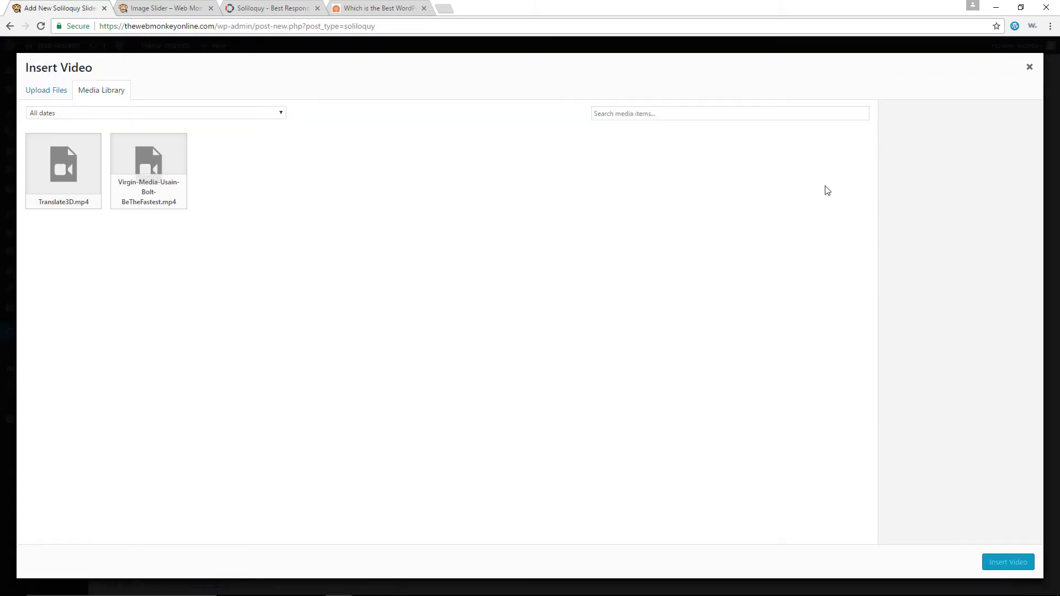
pyautogui.click(159, 188)
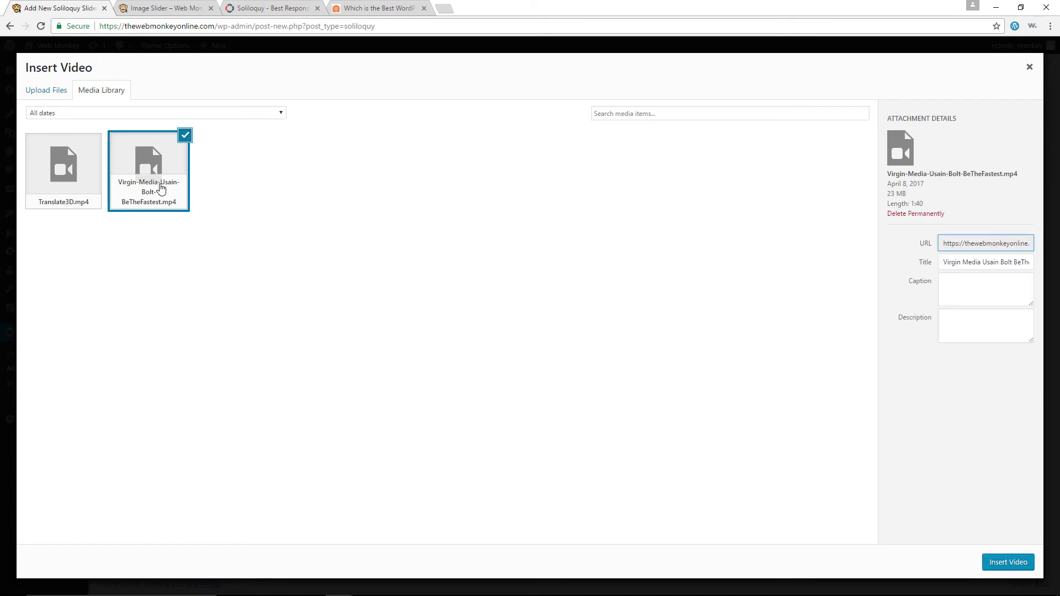
pyautogui.click(997, 563)
# Step: Give the second video slide the title and caption "Usain Bolt is the Fastest" and insert it into the slider
pyautogui.click(287, 156)
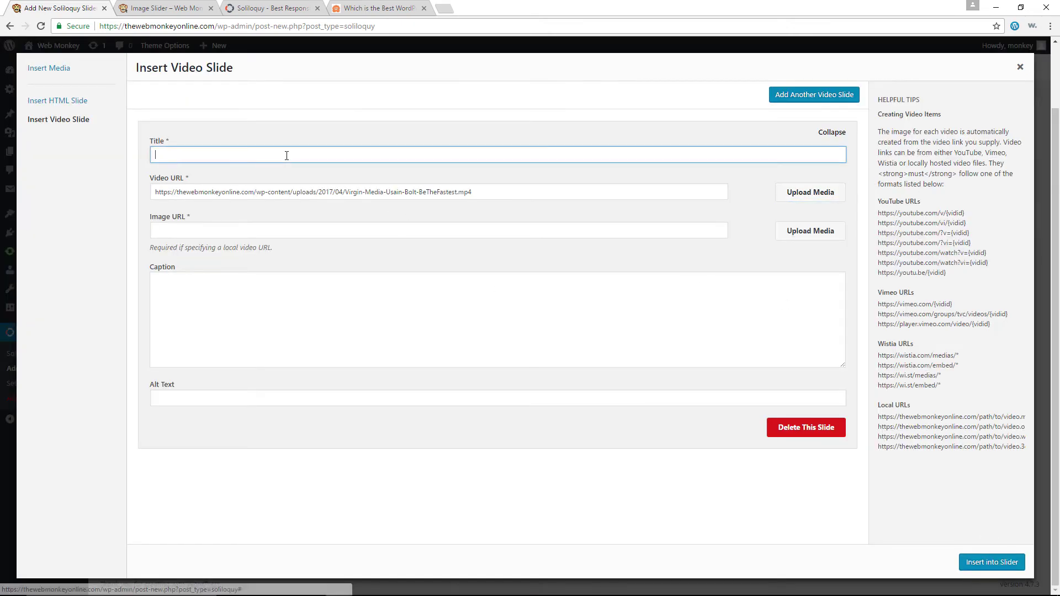
pyautogui.write('Usain Bolt is the Fastest')
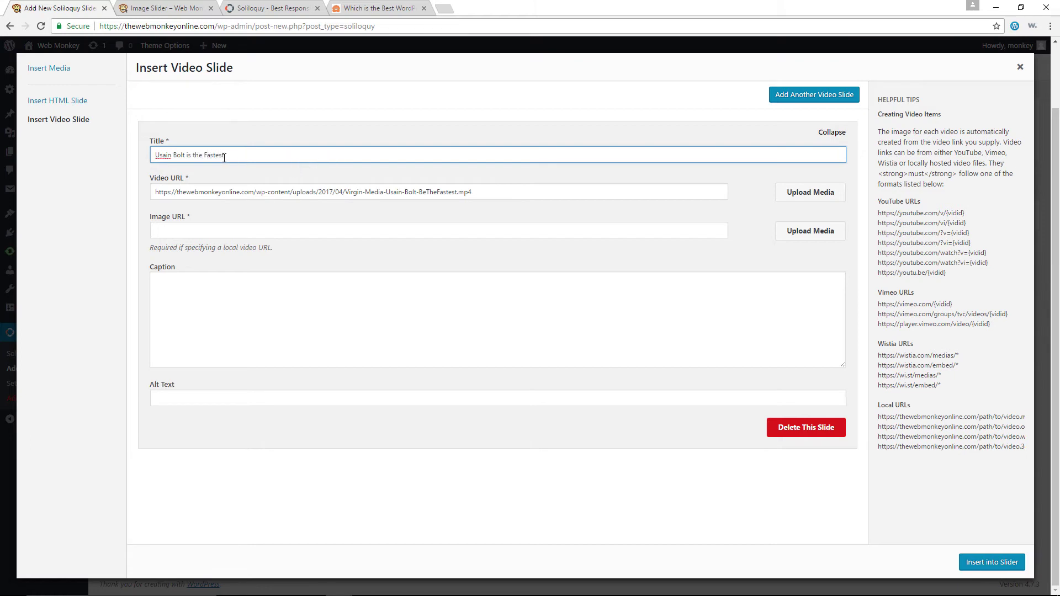
pyautogui.moveTo(224, 158); pyautogui.dragTo(146, 159)
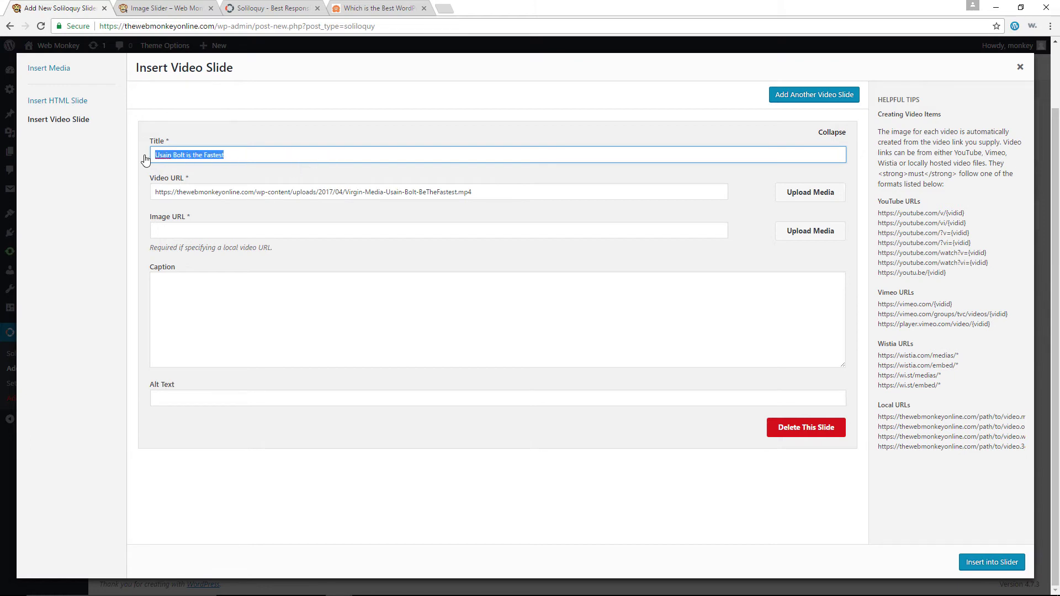
pyautogui.rightClick(186, 155)
pyautogui.click(209, 175)
pyautogui.click(206, 288)
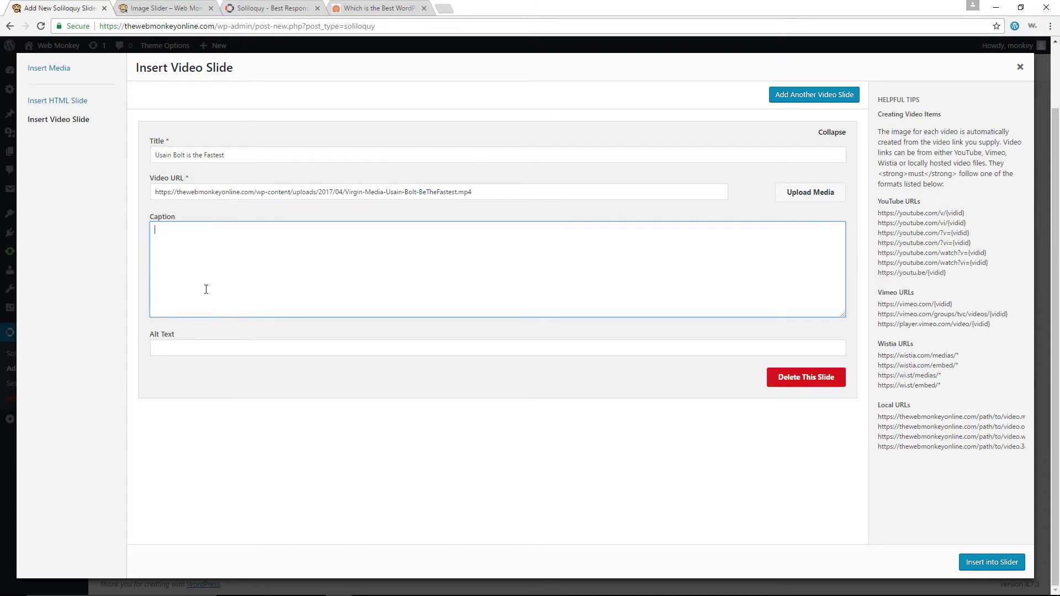
pyautogui.hotkey('ctrl', 'v')
pyautogui.click(988, 569)
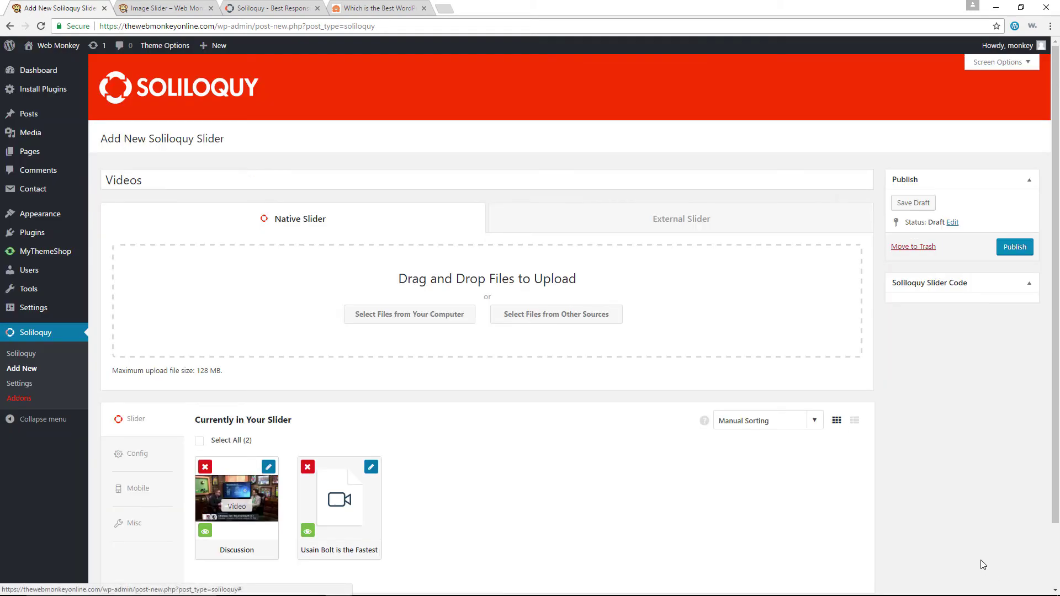
# Step: Set wallpaper-1621164.jpg from the media library as the placeholder image of the "Usain Bolt is the Fastest" slide and save its metadata
pyautogui.scroll(-1, 394, 483)
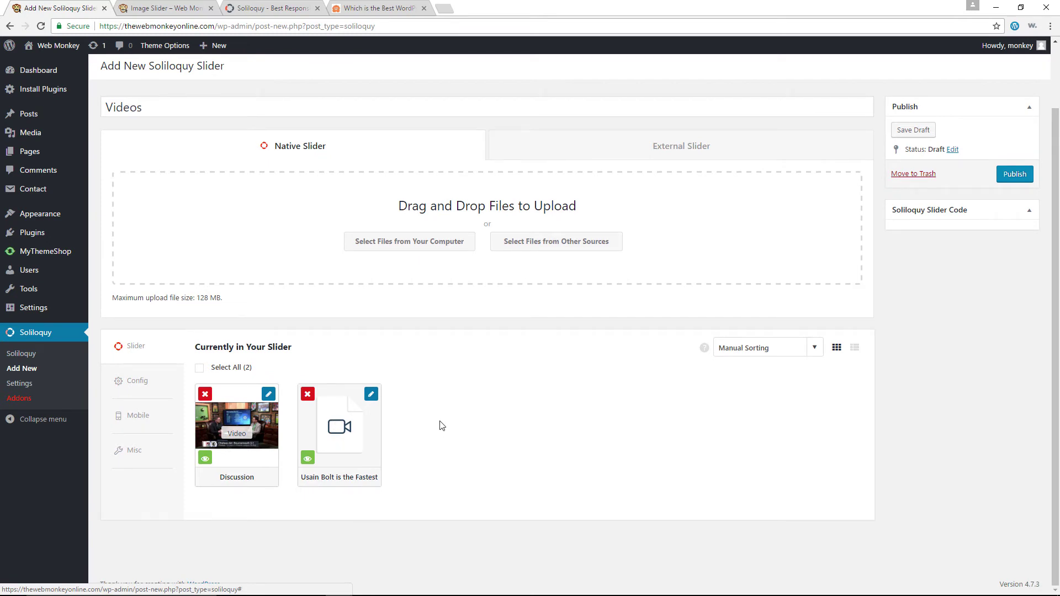
pyautogui.click(372, 395)
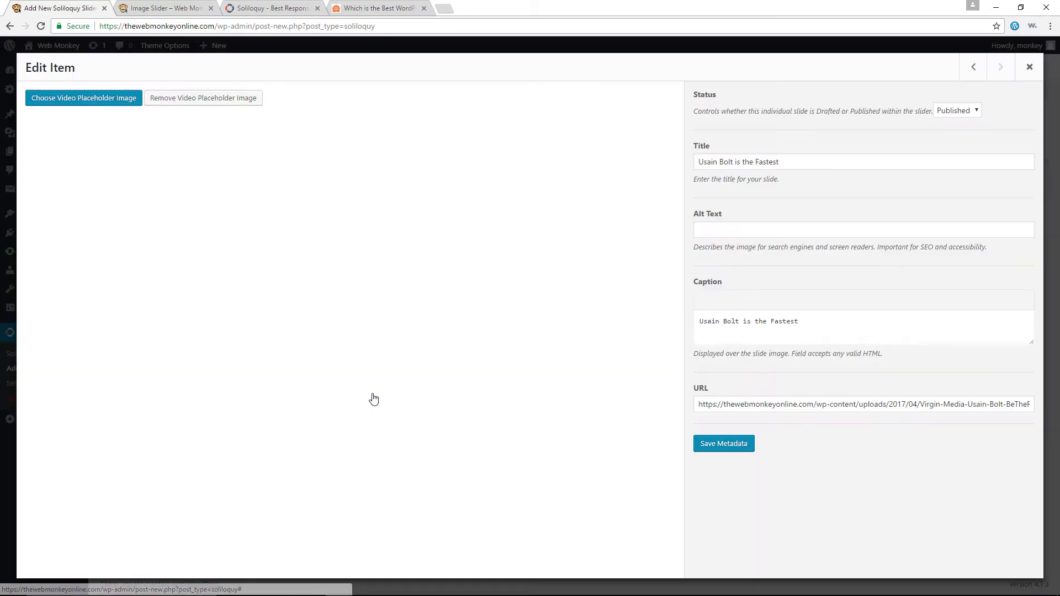
pyautogui.click(111, 104)
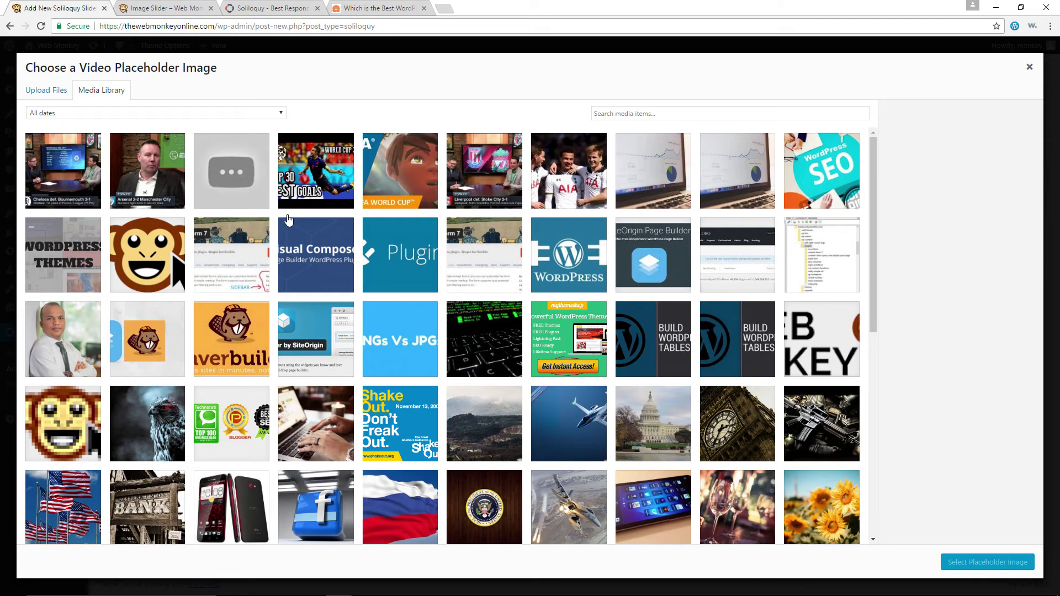
pyautogui.scroll(-6, 529, 312)
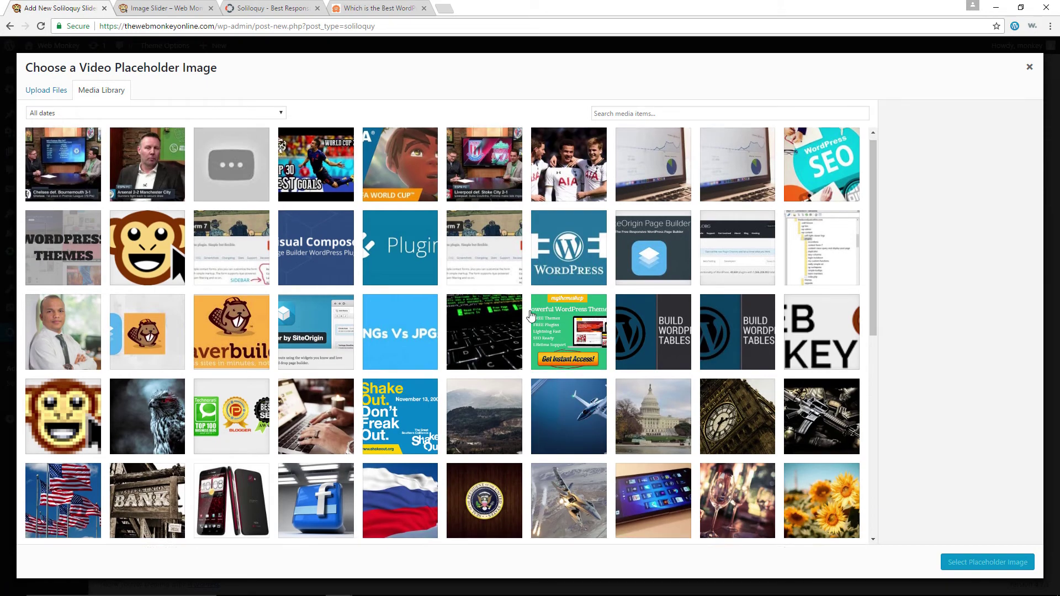
pyautogui.scroll(-2, 529, 312)
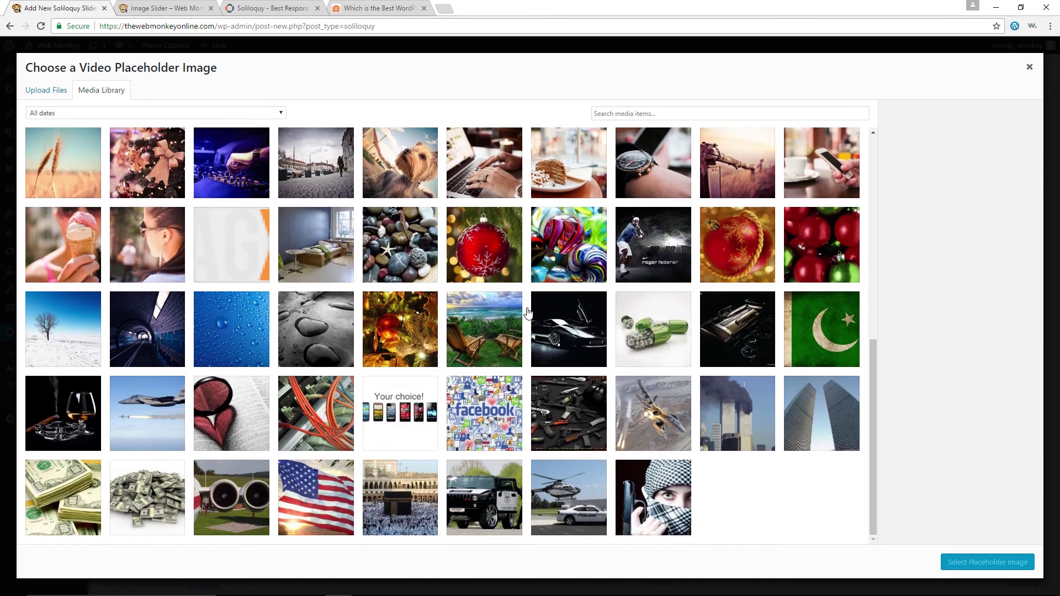
pyautogui.scroll(10, 528, 313)
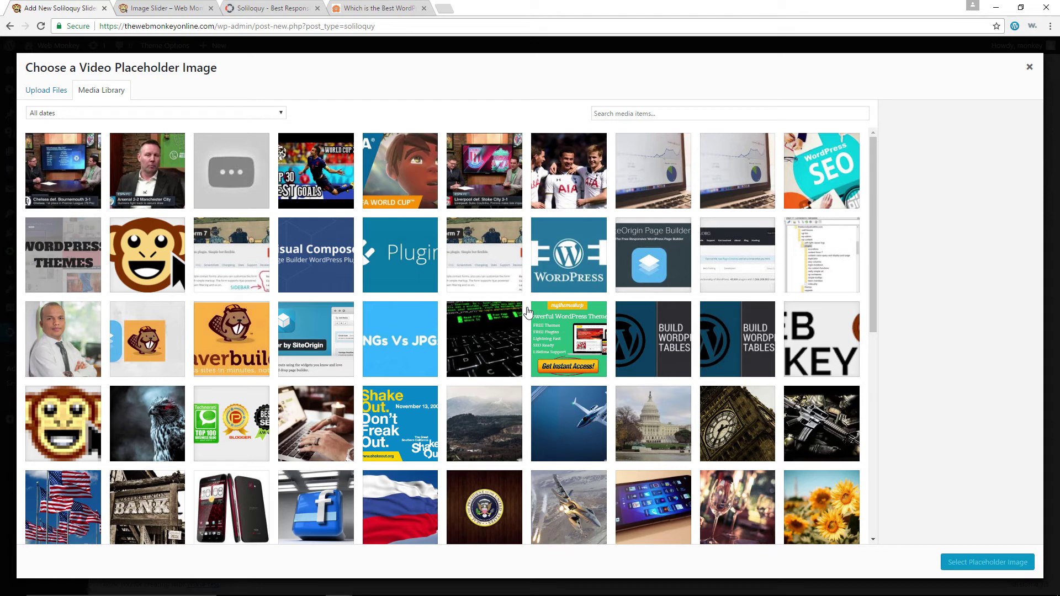
pyautogui.click(598, 433)
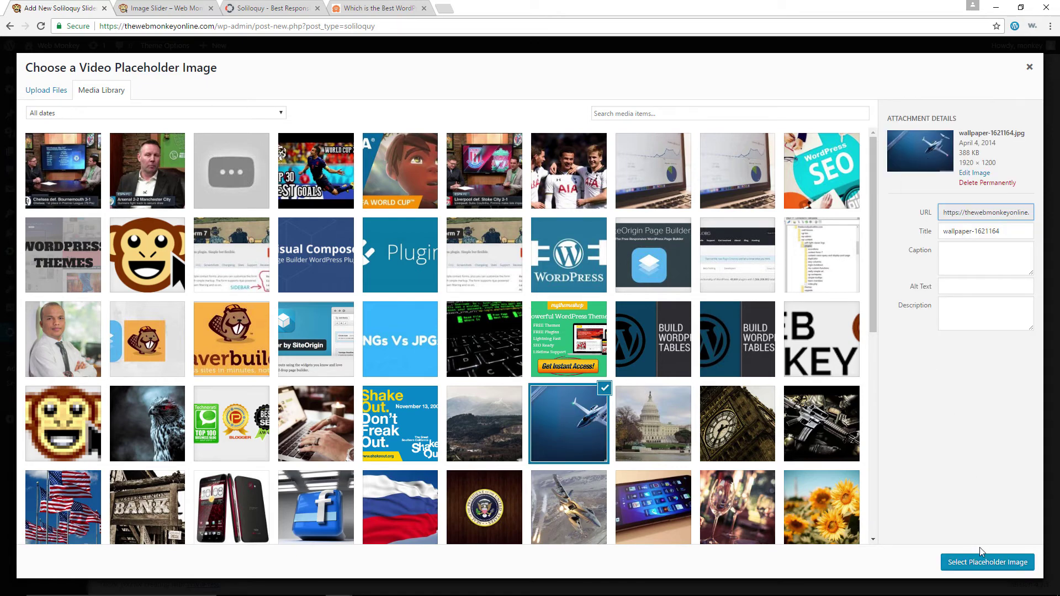
pyautogui.click(975, 568)
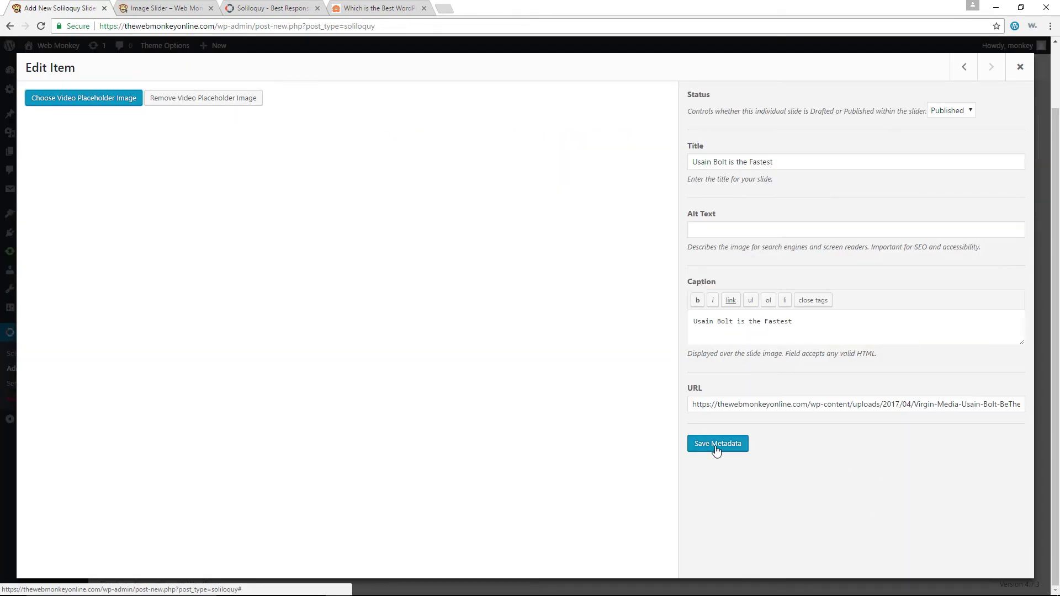
pyautogui.click(718, 446)
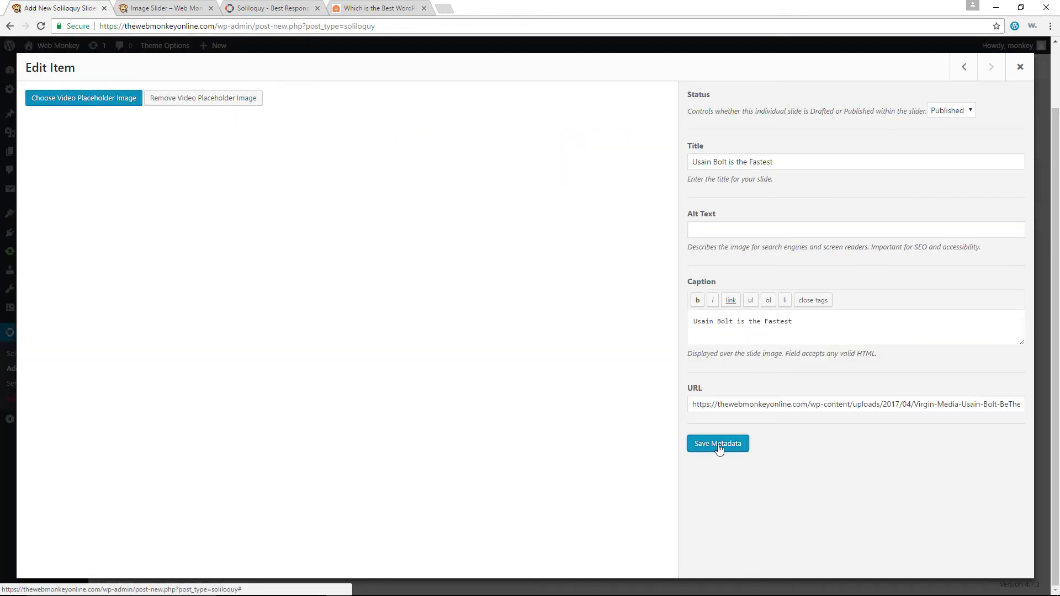
pyautogui.click(1019, 68)
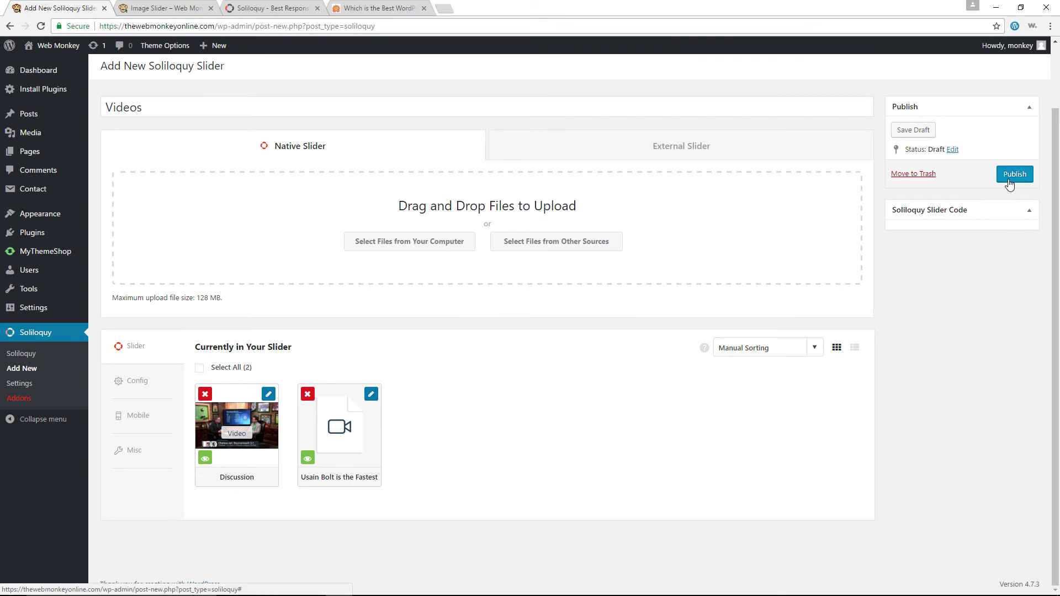
# Step: Publish the "Videos" slider and check the thumbnails of its slides
pyautogui.click(1014, 247)
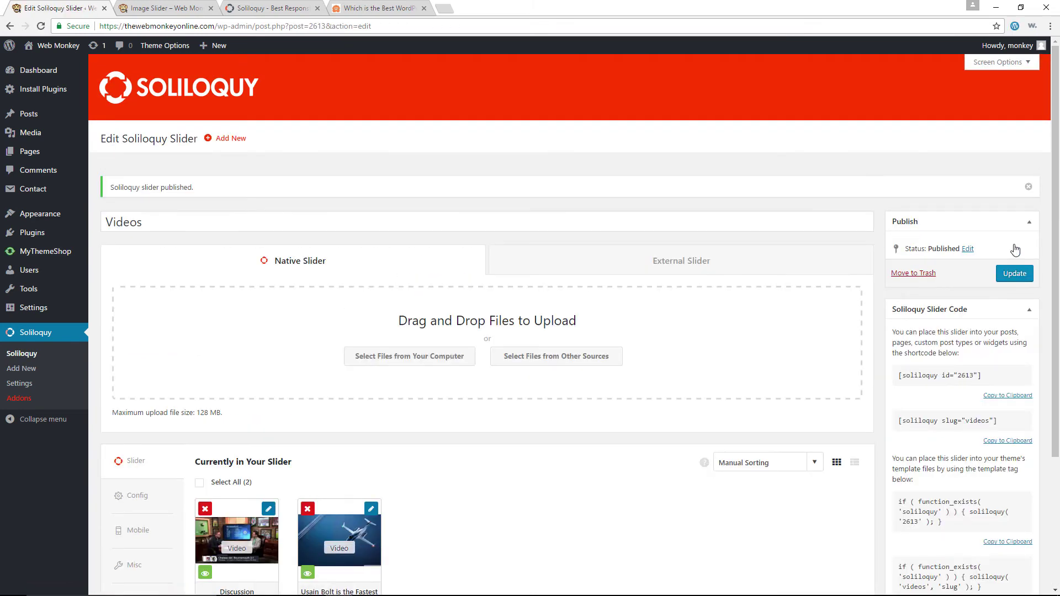
pyautogui.scroll(-2, 697, 407)
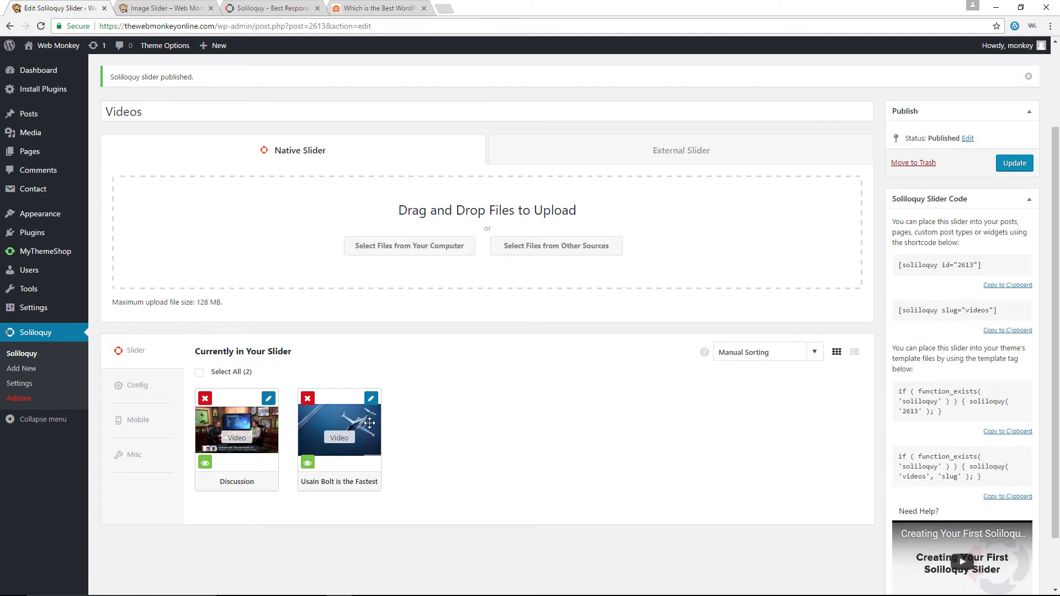
pyautogui.scroll(2, 469, 413)
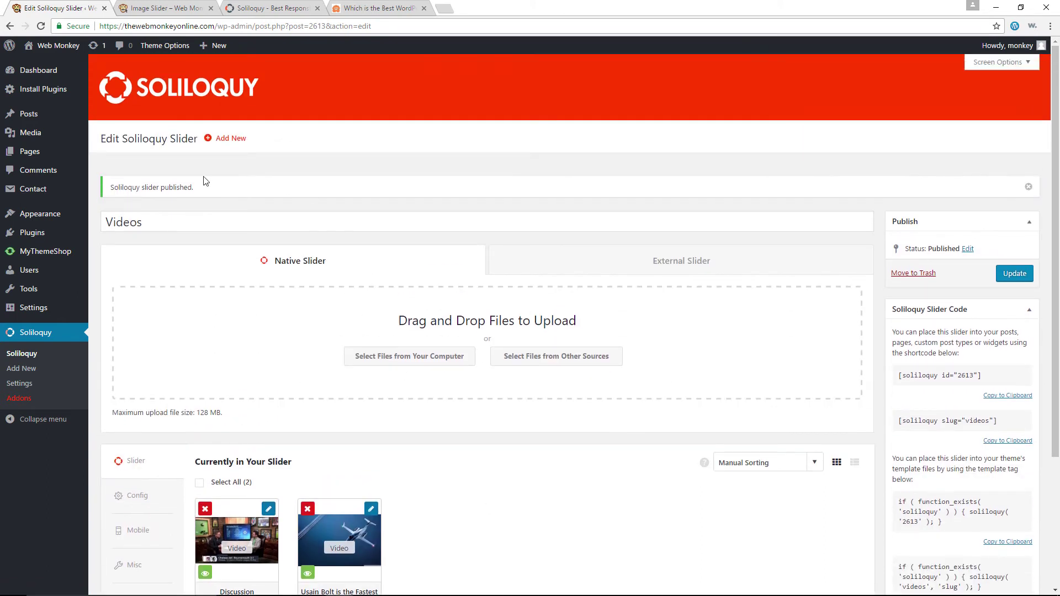
# Step: Create and publish a new page titled "Video Slider" with no sidebar, and view it on the site
pyautogui.moveTo(58, 159)
pyautogui.click(107, 175)
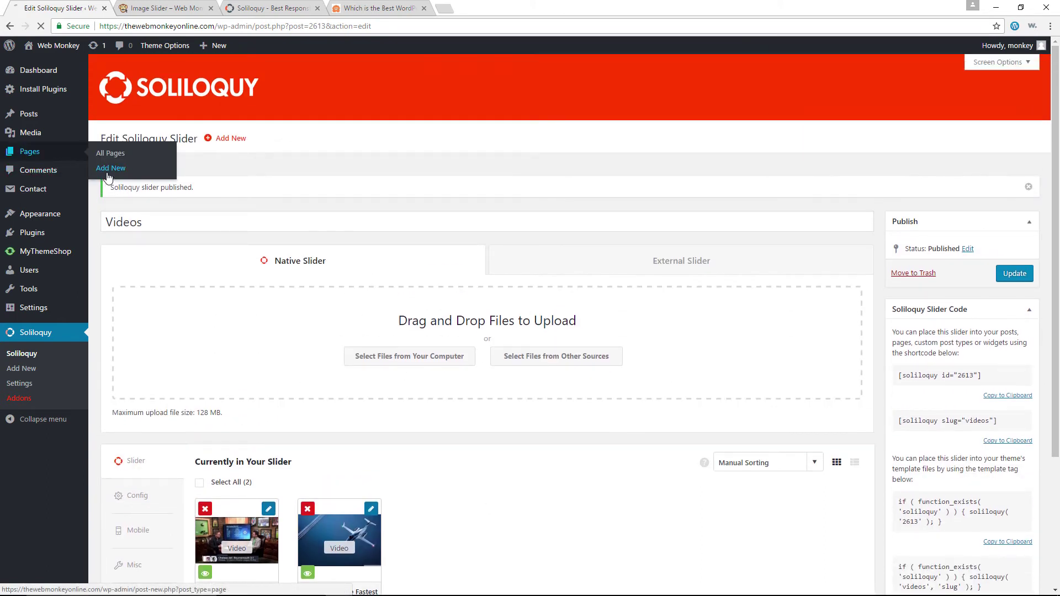
pyautogui.write('V')
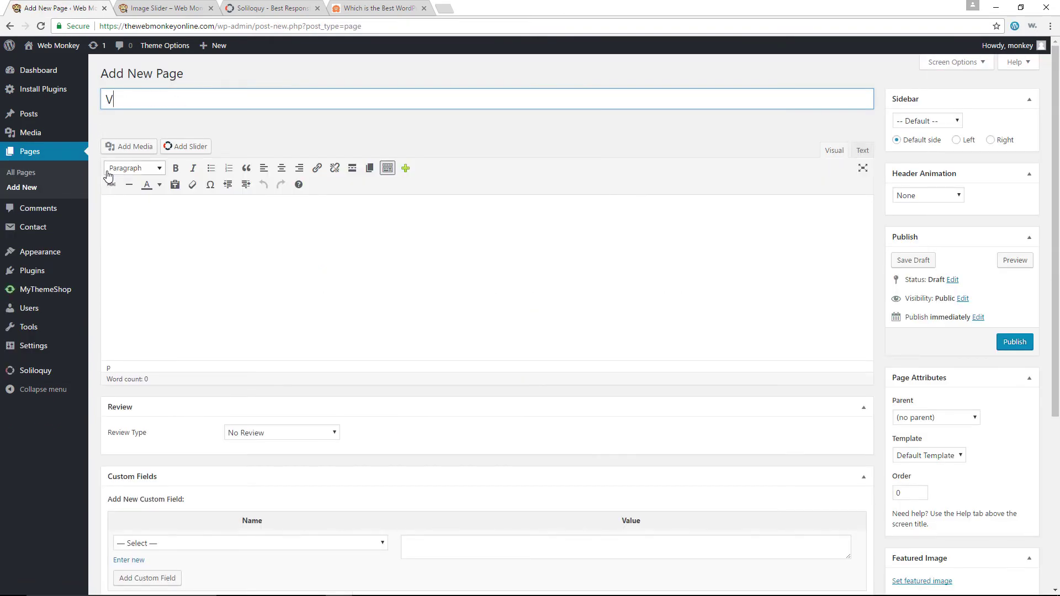
pyautogui.write('ideo Slider')
pyautogui.click(925, 125)
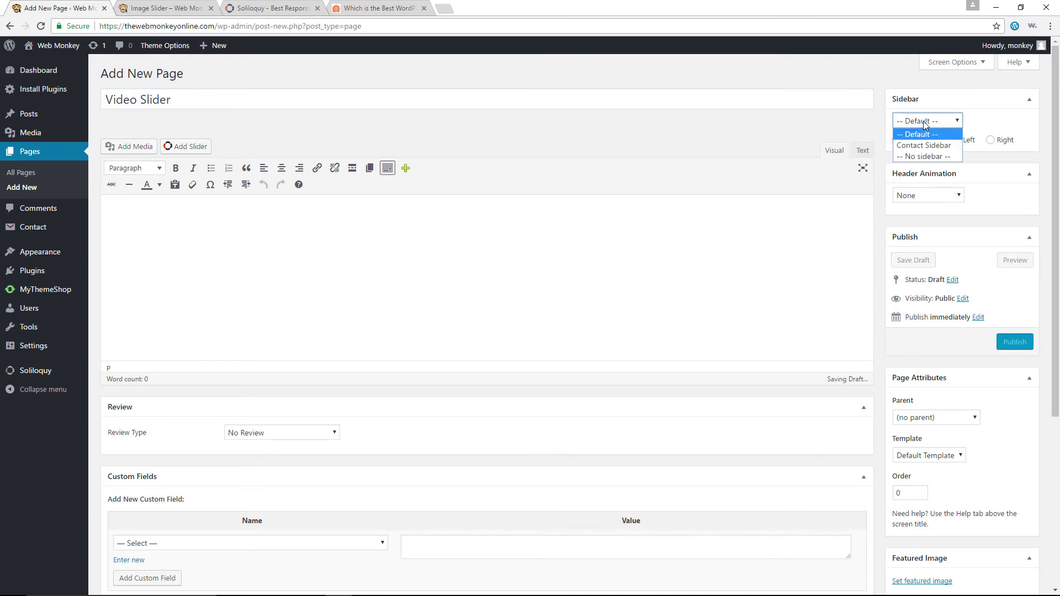
pyautogui.click(923, 157)
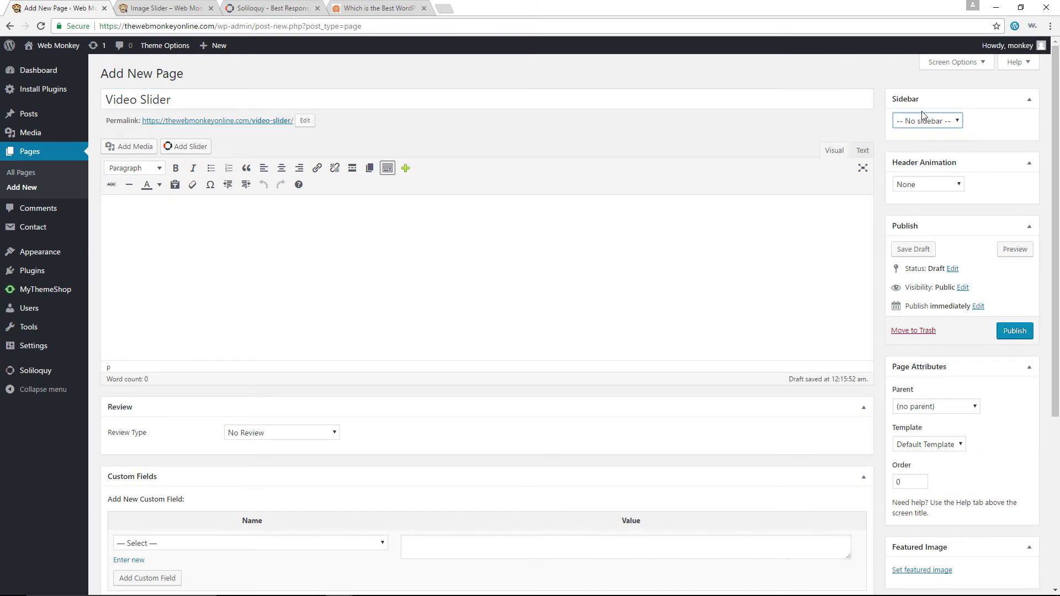
pyautogui.click(1014, 332)
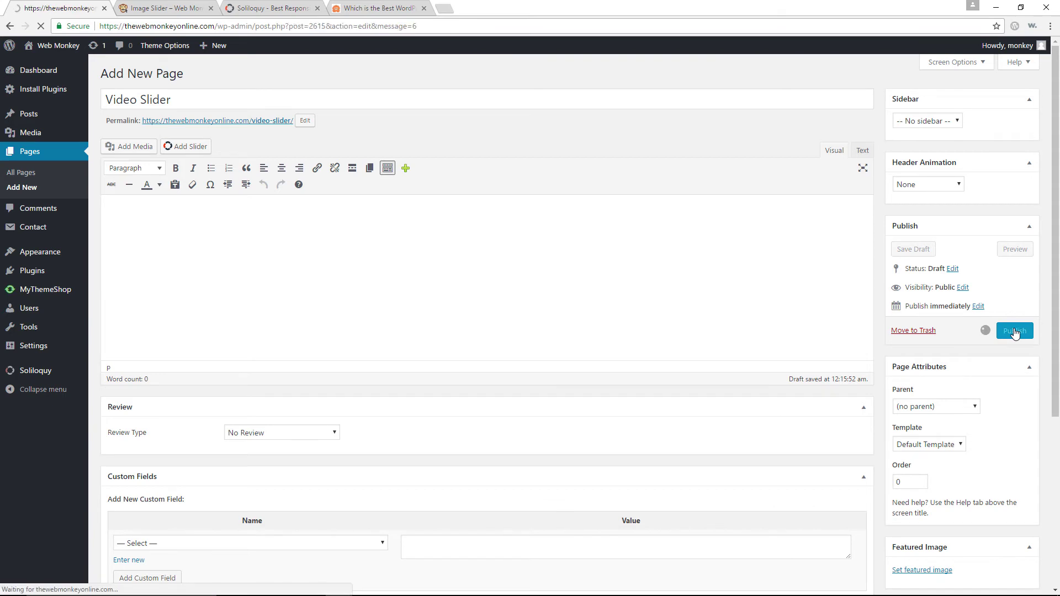
pyautogui.click(255, 46)
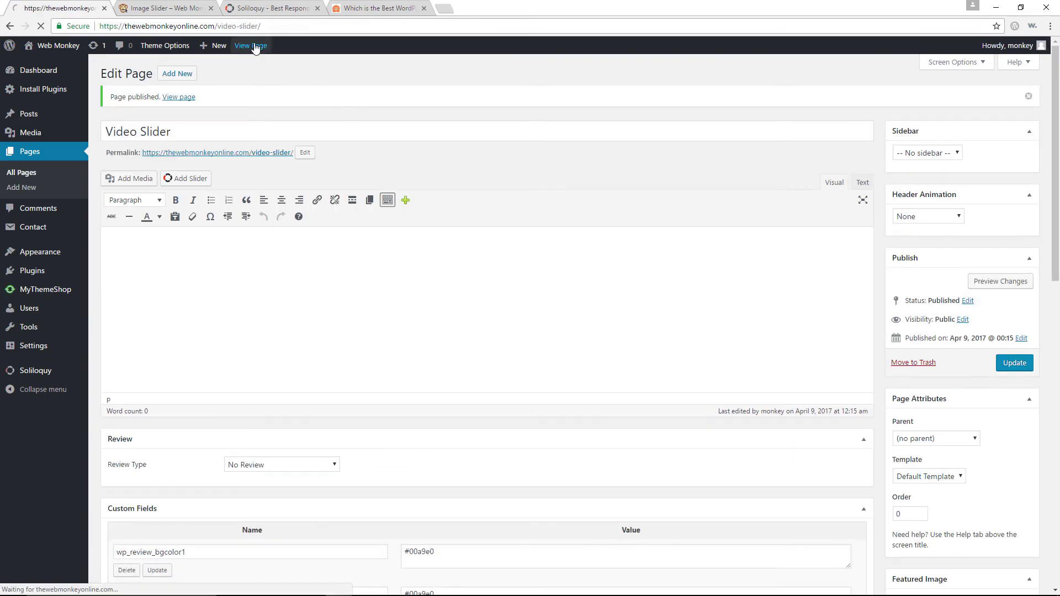
pyautogui.moveTo(257, 48)
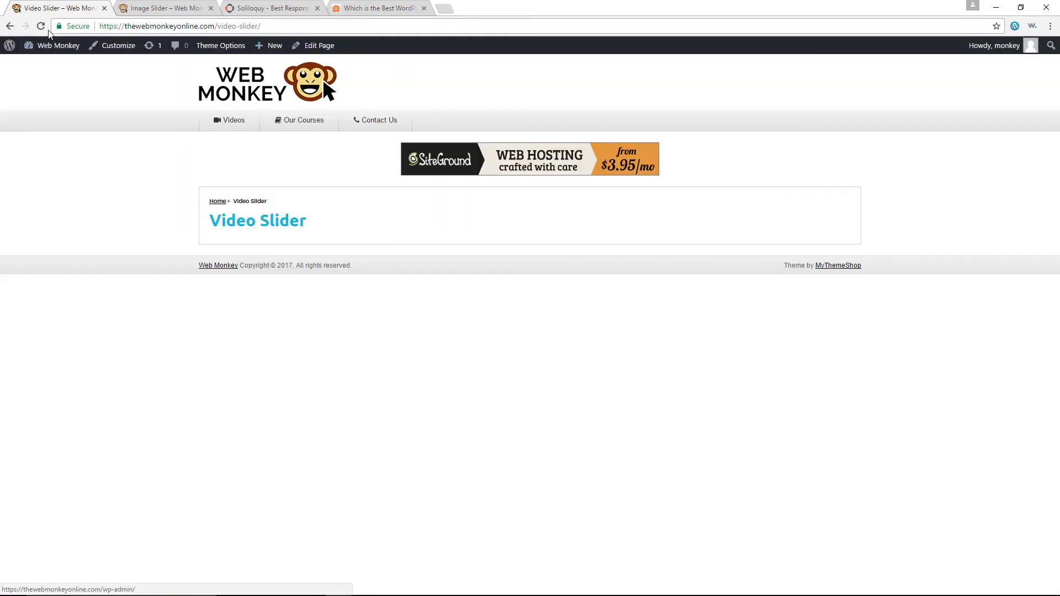
# Step: Insert the "Videos" slider into the content of the "Video Slider" page and update the page
pyautogui.click(326, 52)
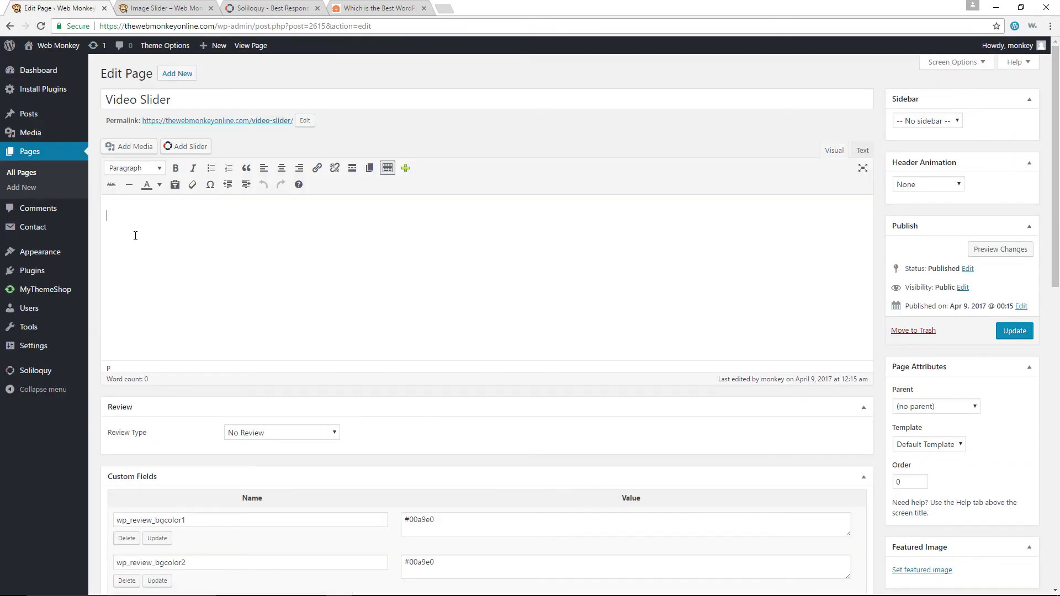
pyautogui.click(188, 146)
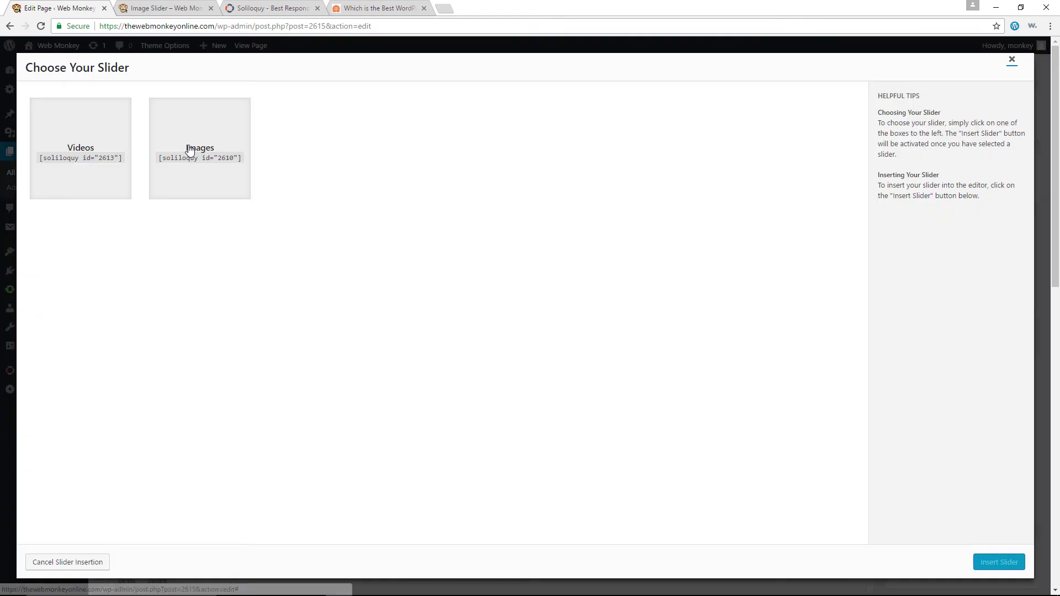
pyautogui.click(84, 161)
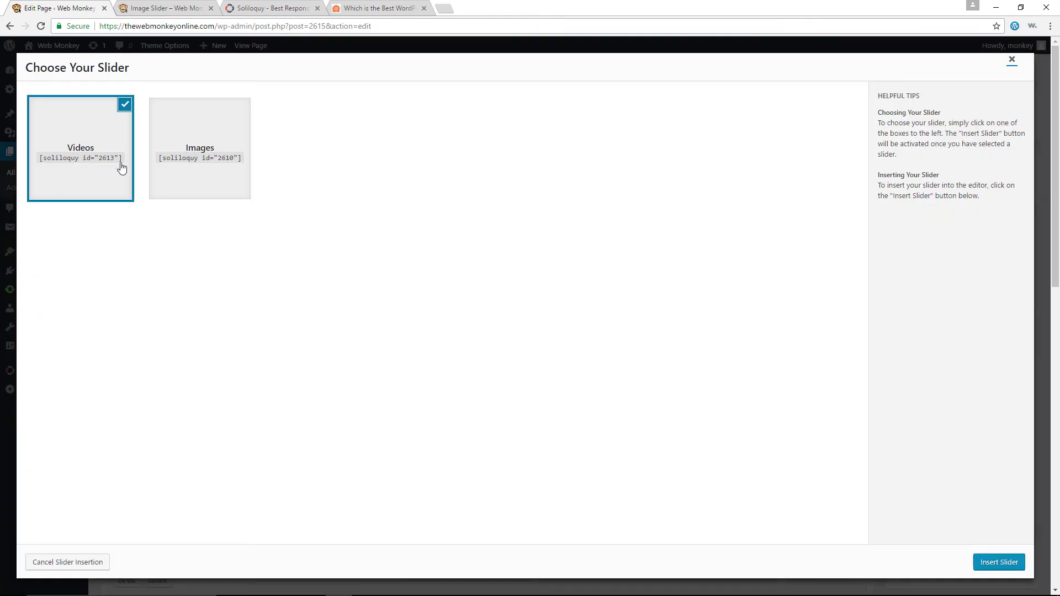
pyautogui.click(999, 560)
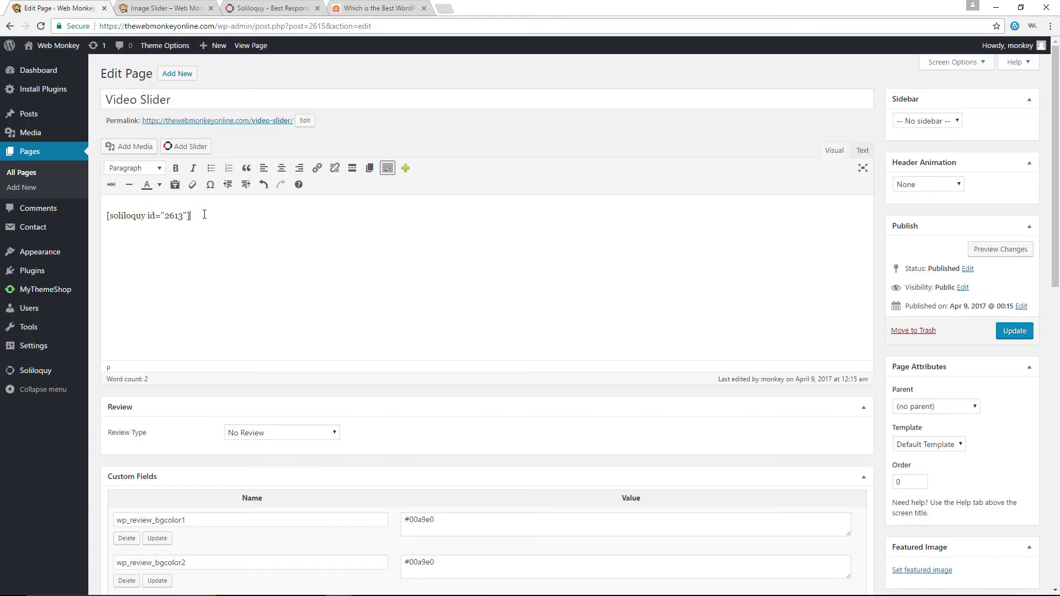
pyautogui.click(1018, 331)
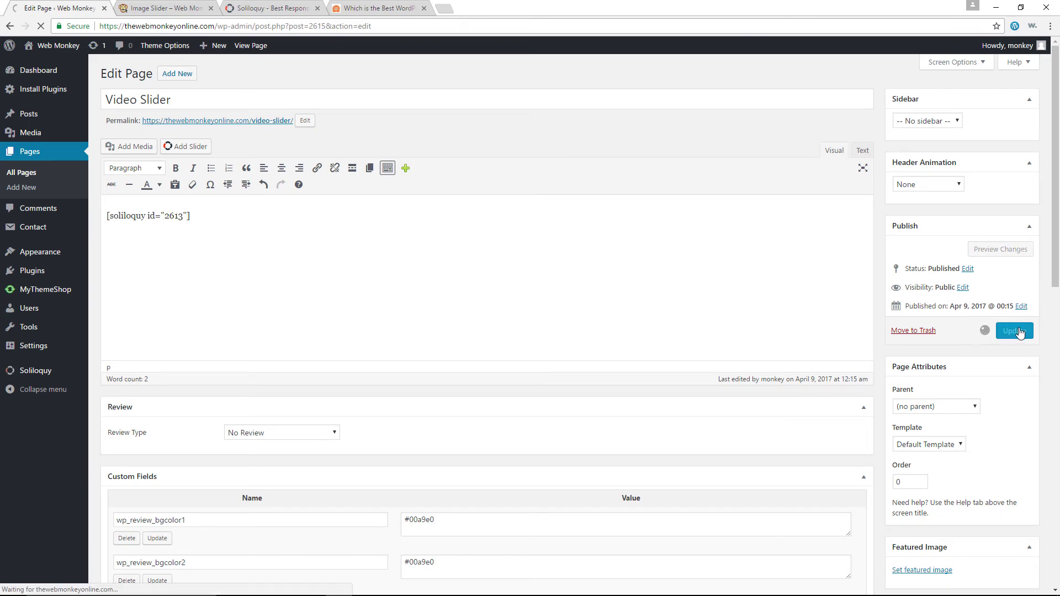
# Step: View the live "Video Slider" page and advance the slider to its second slide
pyautogui.click(245, 46)
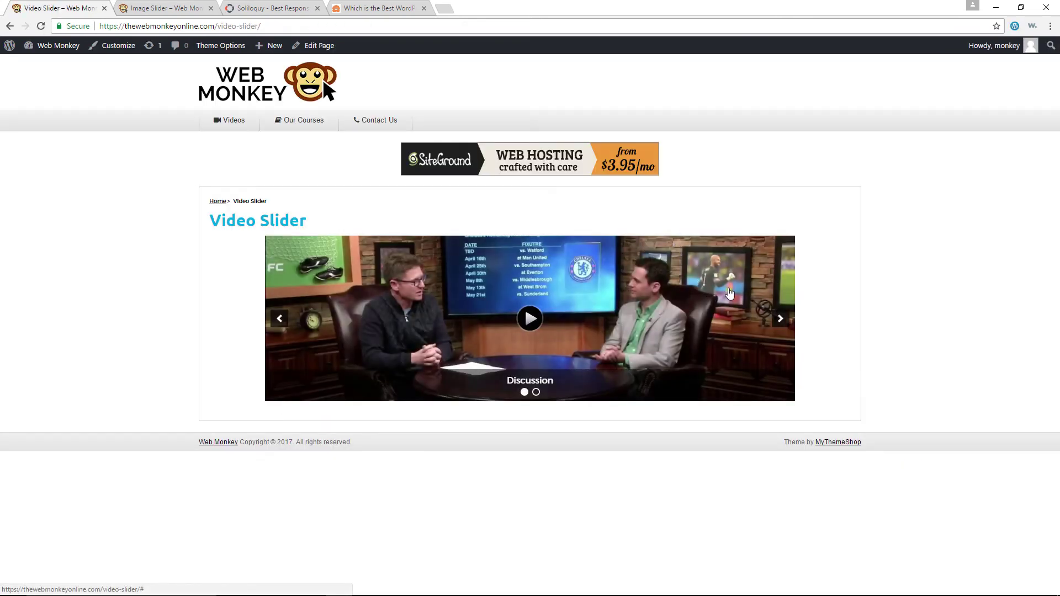
pyautogui.click(778, 321)
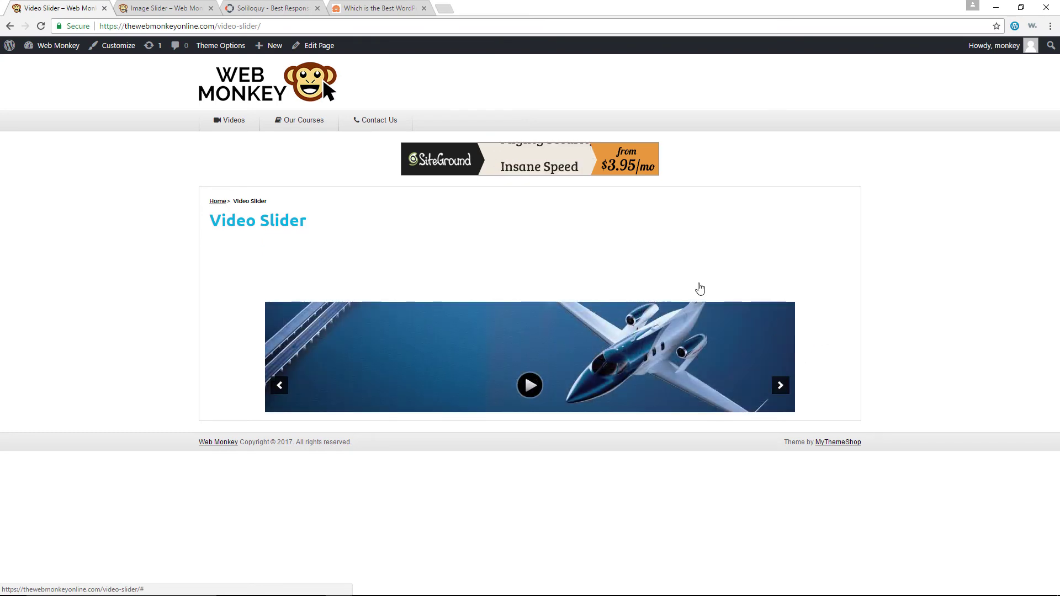
# Step: Set the "Videos" slider's dimensions to 1200 × 600 px in its configuration and update the slider
pyautogui.click(64, 49)
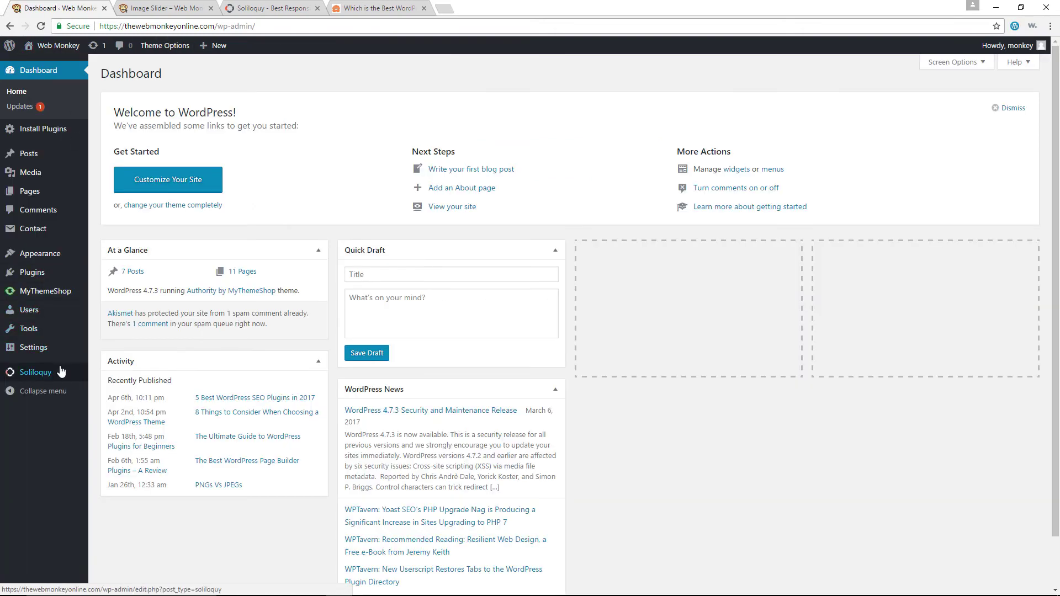
pyautogui.moveTo(61, 373)
pyautogui.click(112, 375)
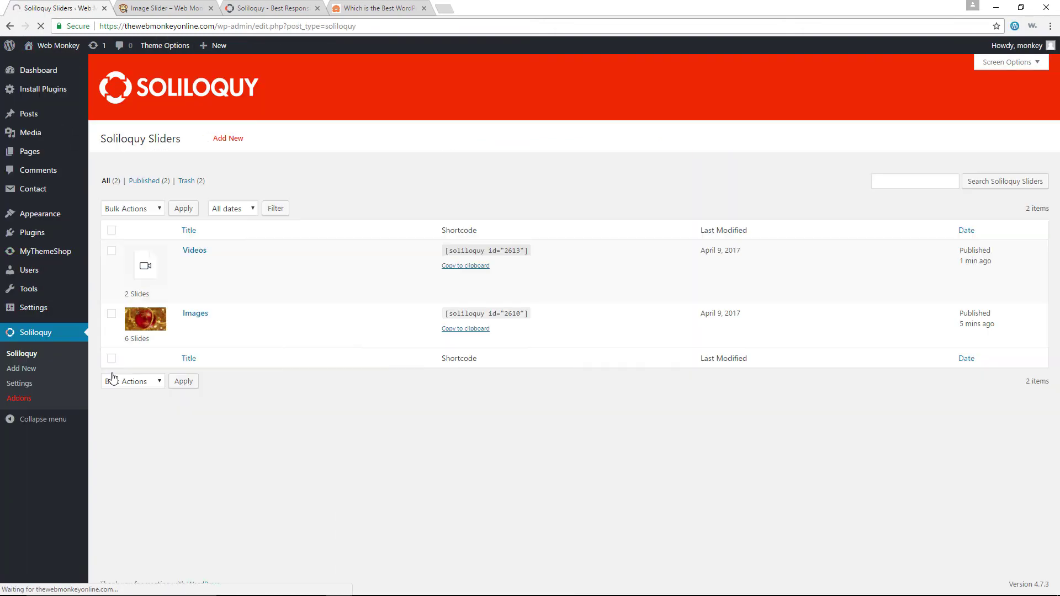
pyautogui.click(189, 264)
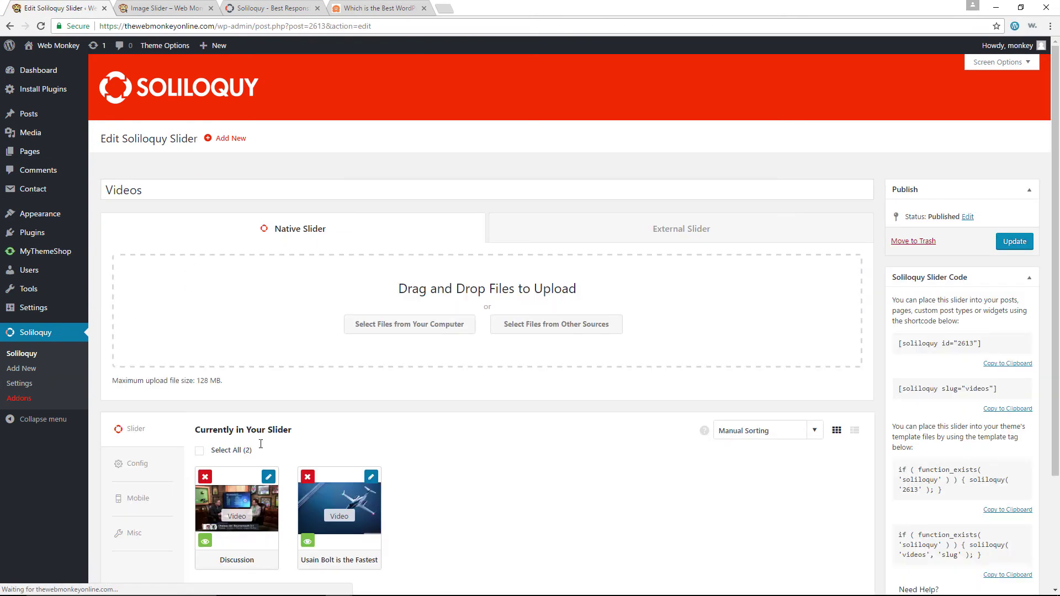
pyautogui.click(163, 466)
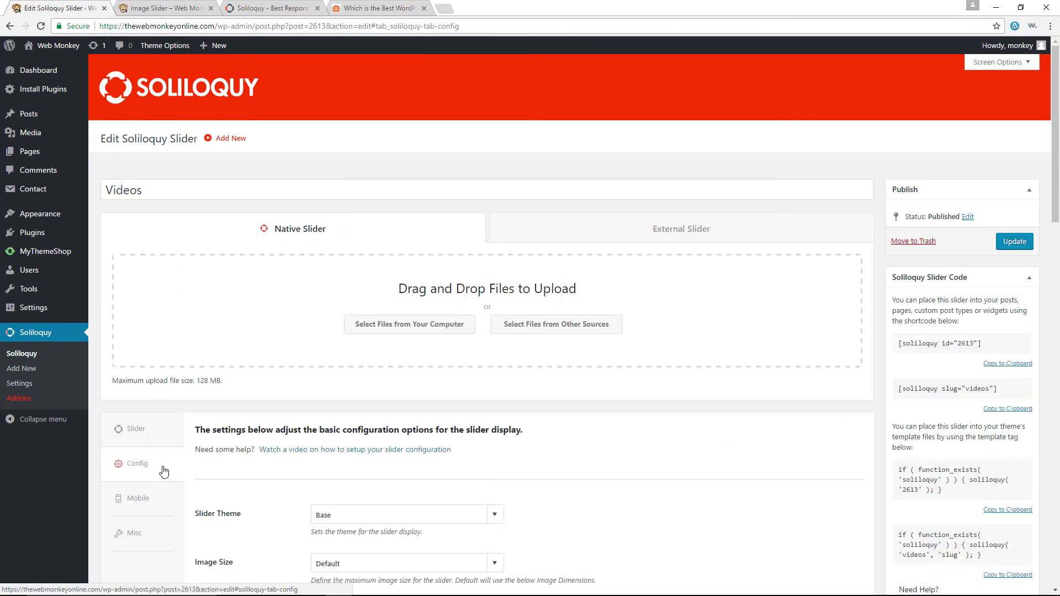
pyautogui.scroll(-4, 165, 469)
pyautogui.moveTo(345, 392); pyautogui.dragTo(294, 397)
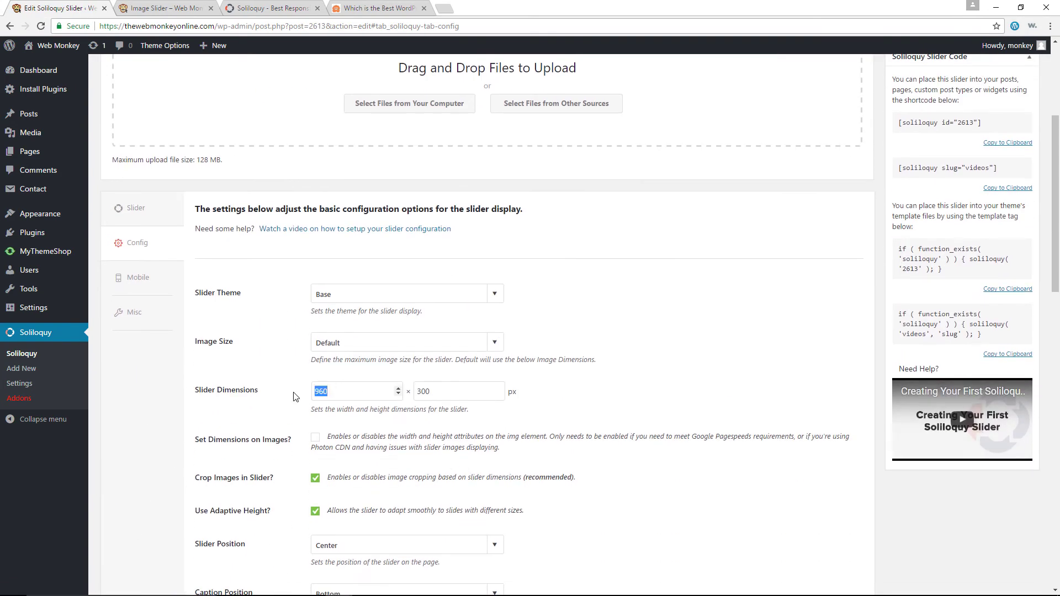
pyautogui.write('1200')
pyautogui.press('Tab')
pyautogui.write('6')
pyautogui.scroll(5, 696, 392)
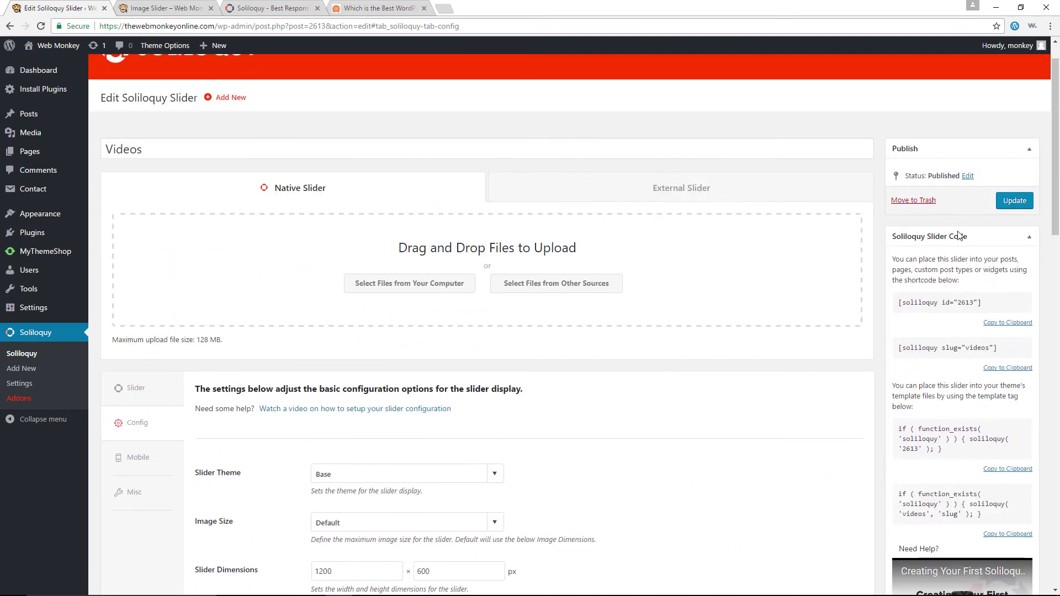
pyautogui.click(1010, 241)
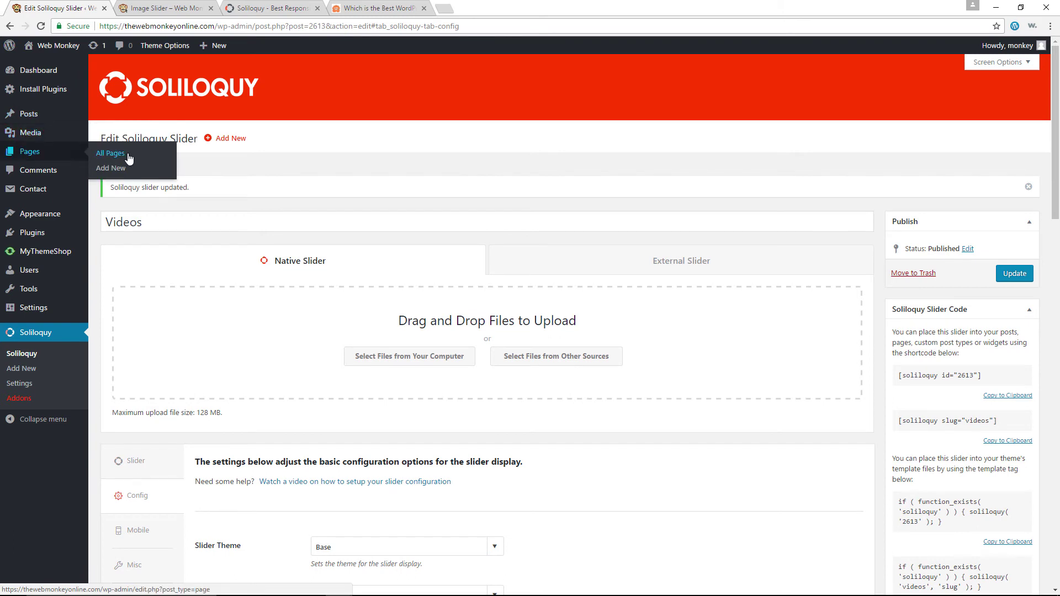
# Step: View the live "Video Slider" page, play the first slide's video and skip ahead to about 1:20
pyautogui.click(117, 155)
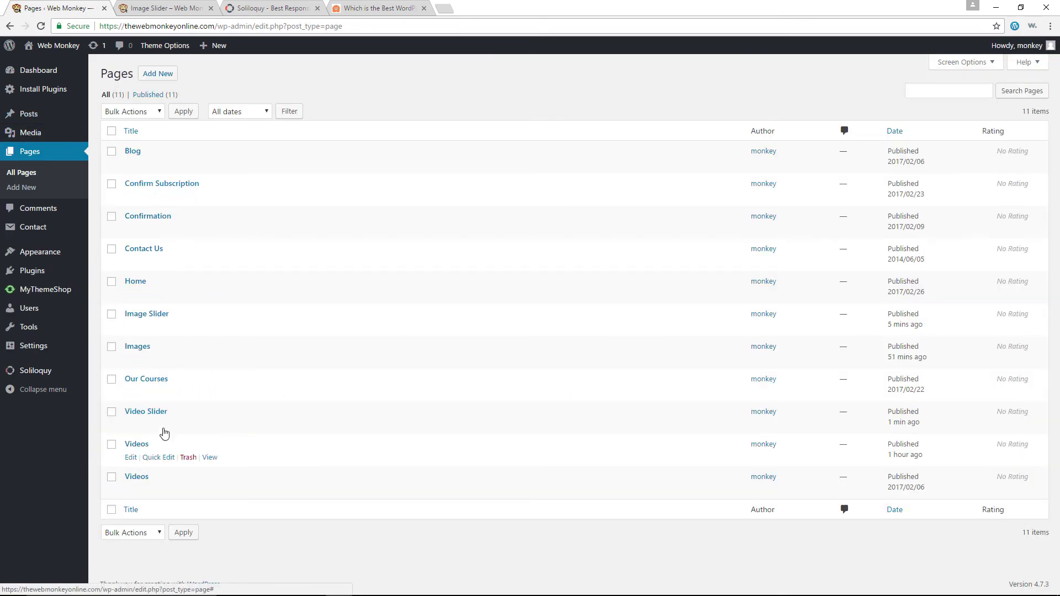
pyautogui.click(210, 425)
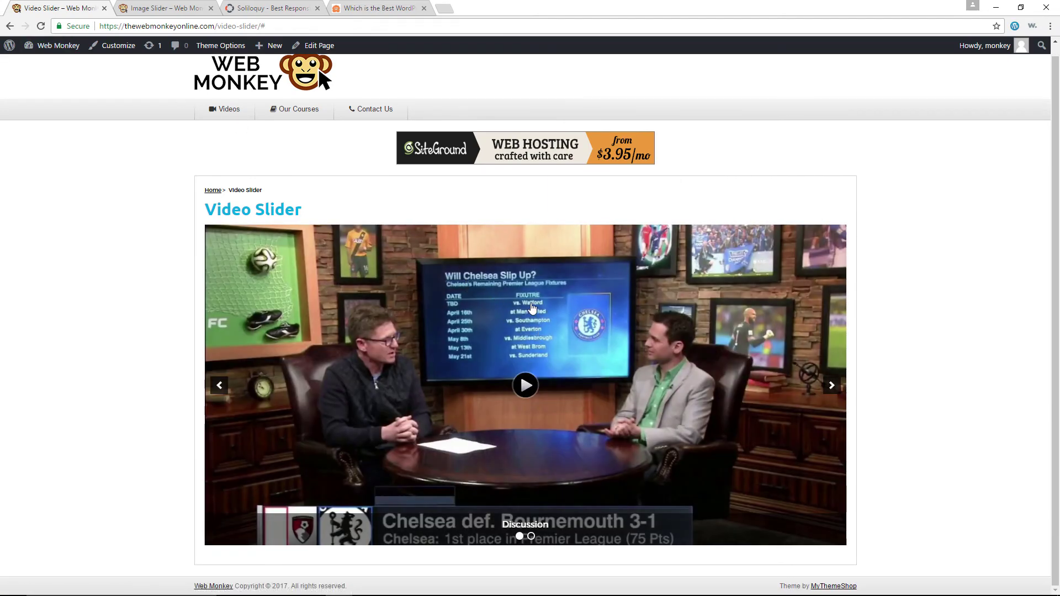
pyautogui.click(534, 393)
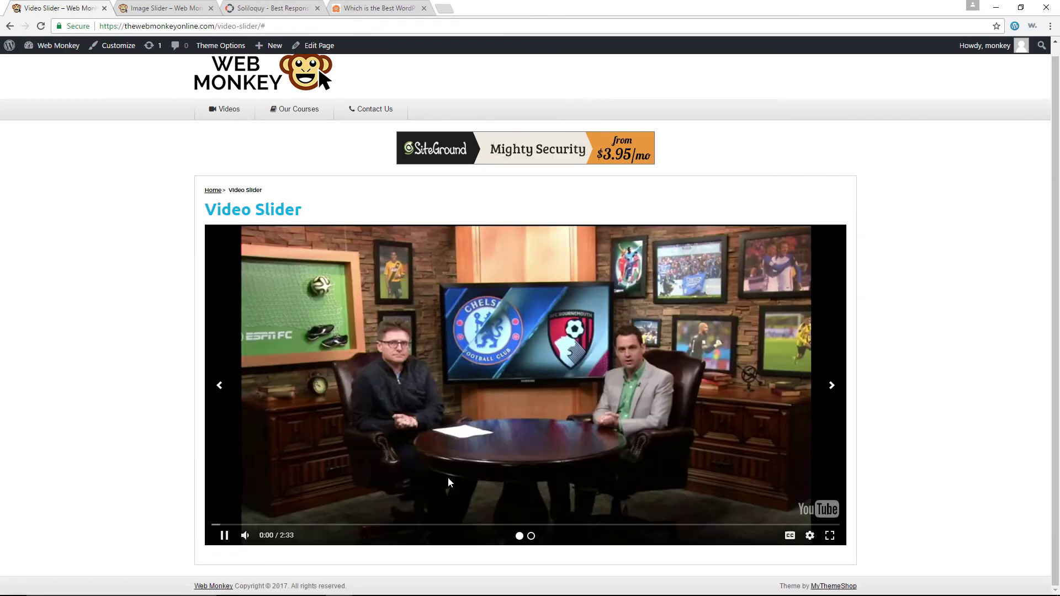
pyautogui.click(440, 527)
pyautogui.click(541, 527)
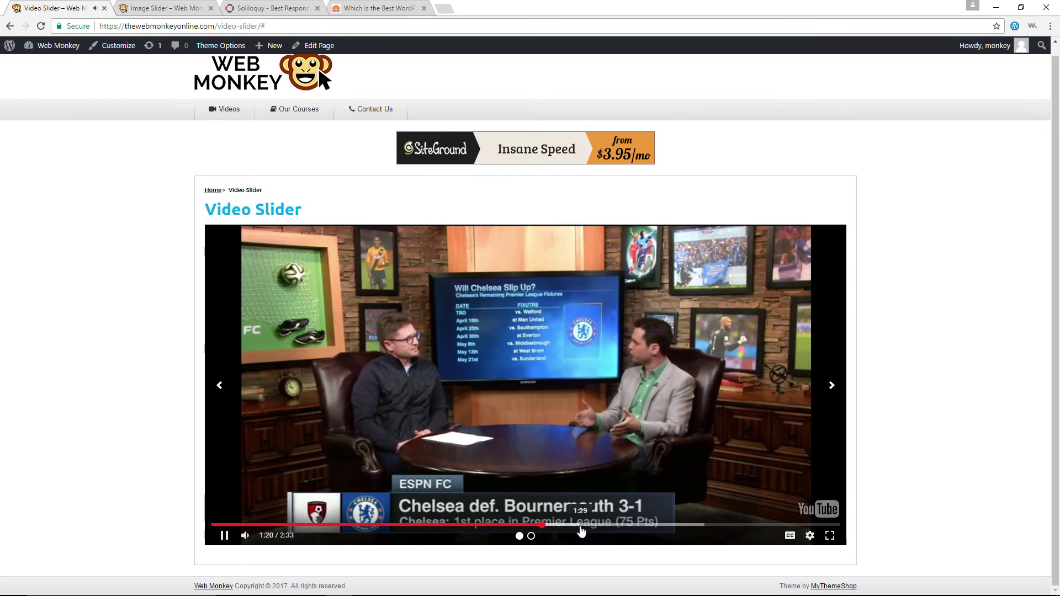
# Step: Advance the slider to its second slide and play that slide's video
pyautogui.click(833, 393)
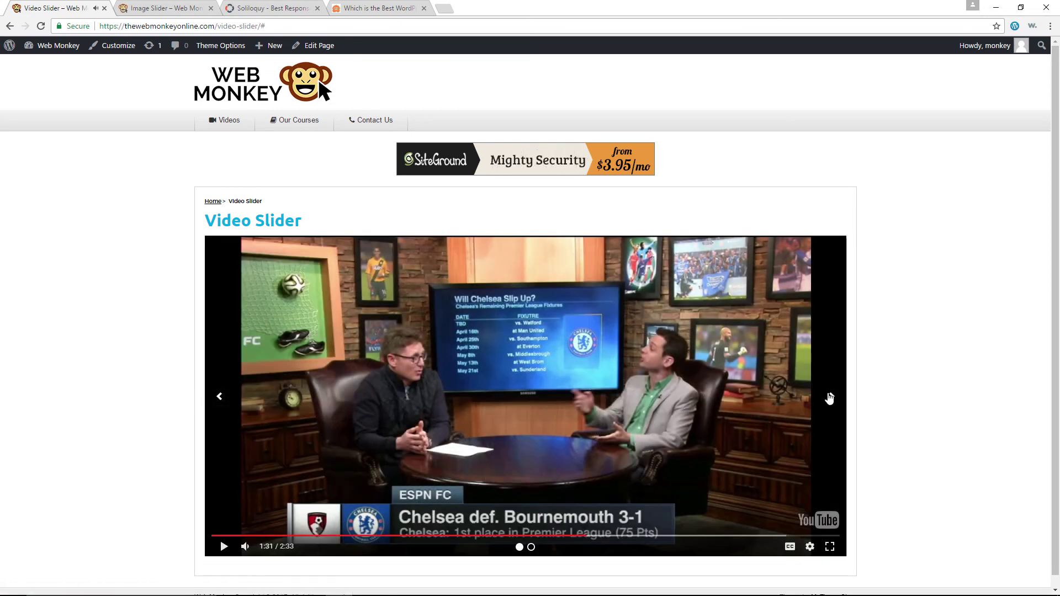
pyautogui.click(519, 546)
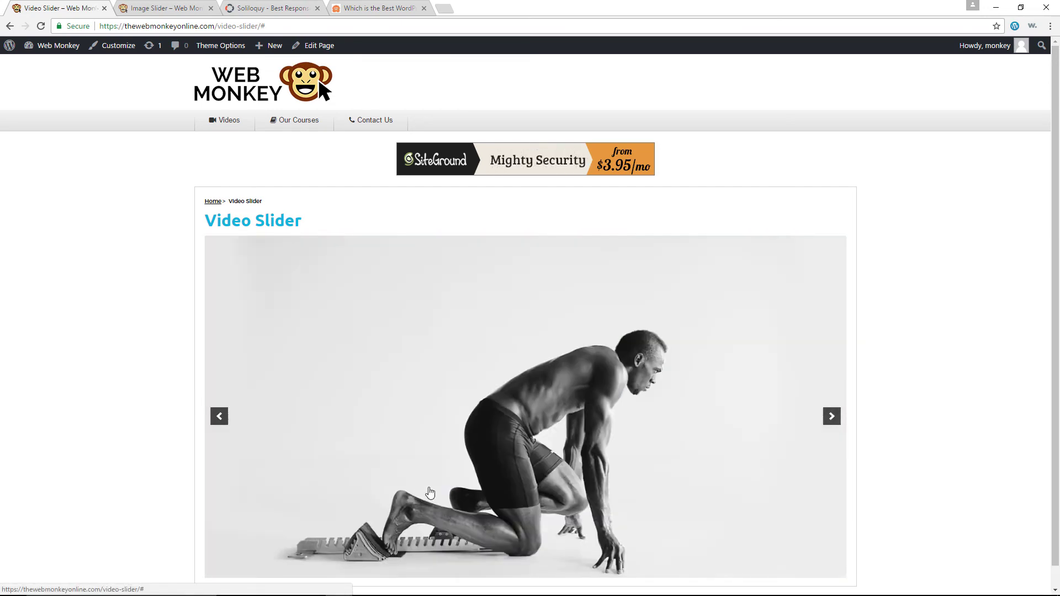
pyautogui.scroll(-1, 398, 497)
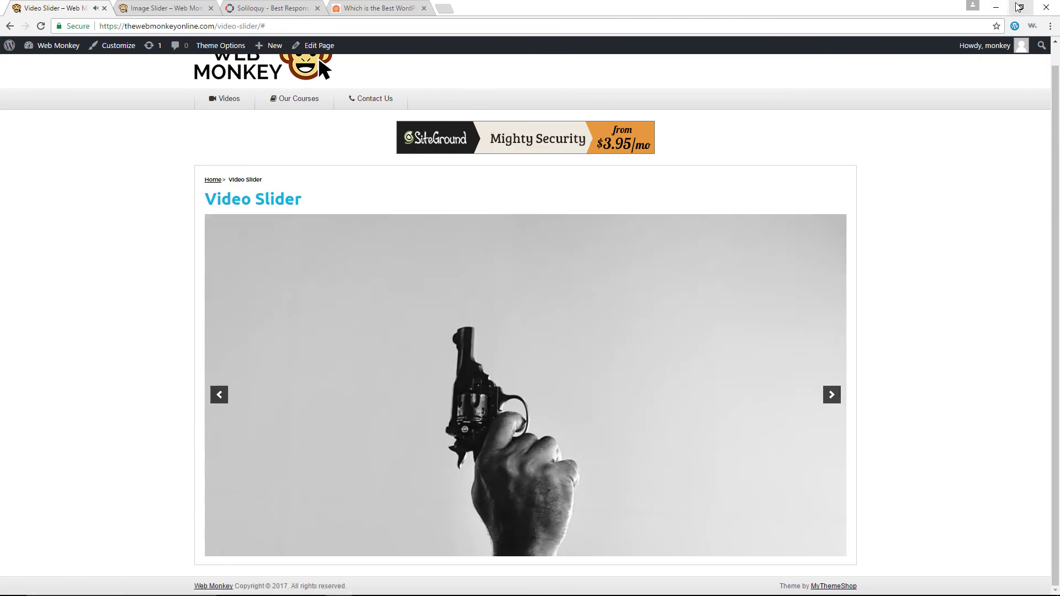
# Step: Check the slider's responsiveness by restoring and enlarging the browser window, and maximize the window again
pyautogui.click(1020, 7)
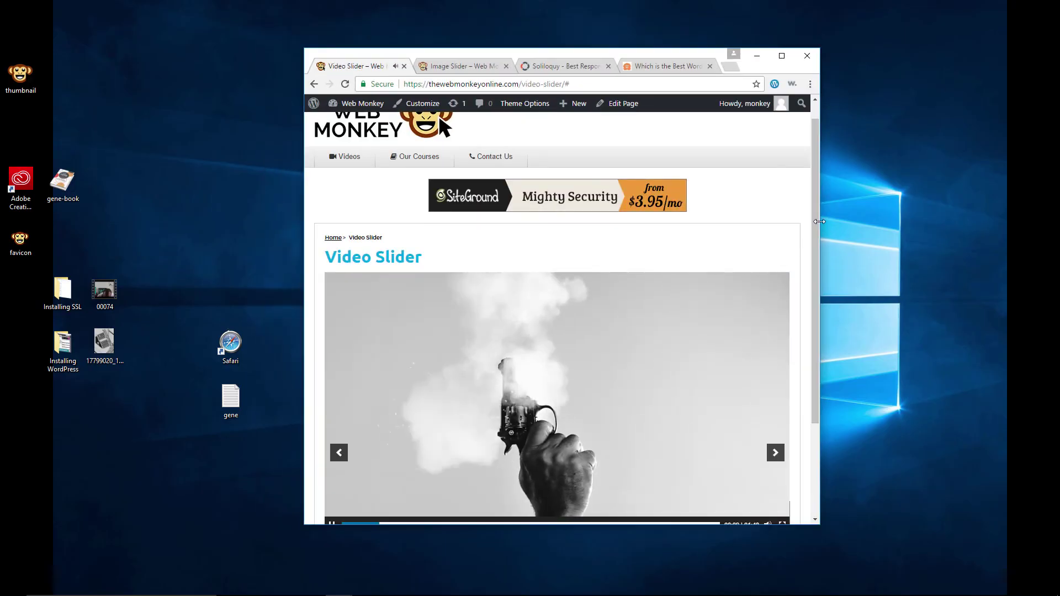
pyautogui.scroll(-2, 810, 260)
pyautogui.moveTo(819, 524); pyautogui.dragTo(909, 593)
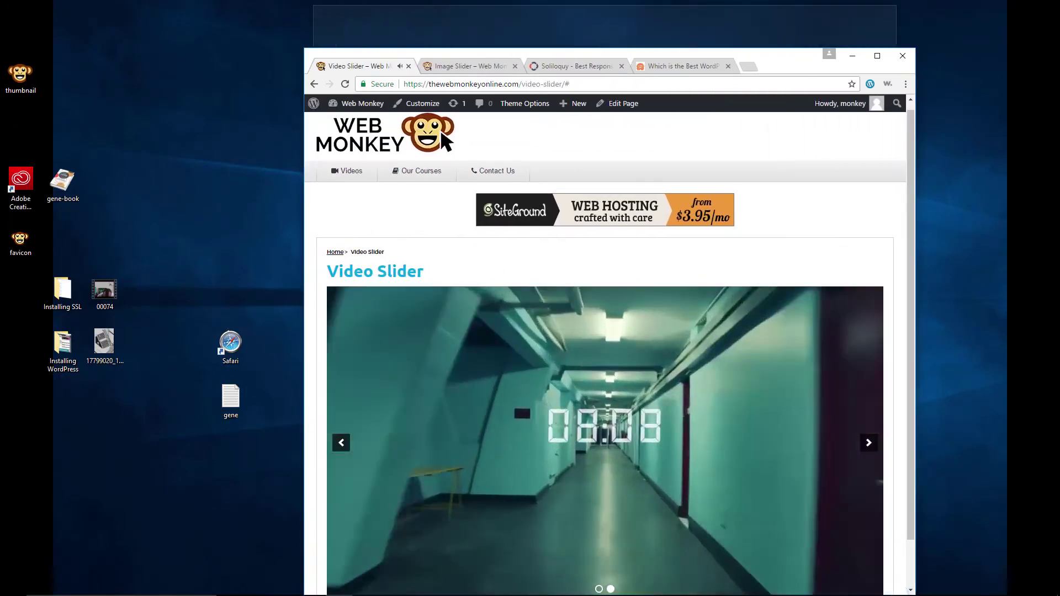
pyautogui.doubleClick(878, 9)
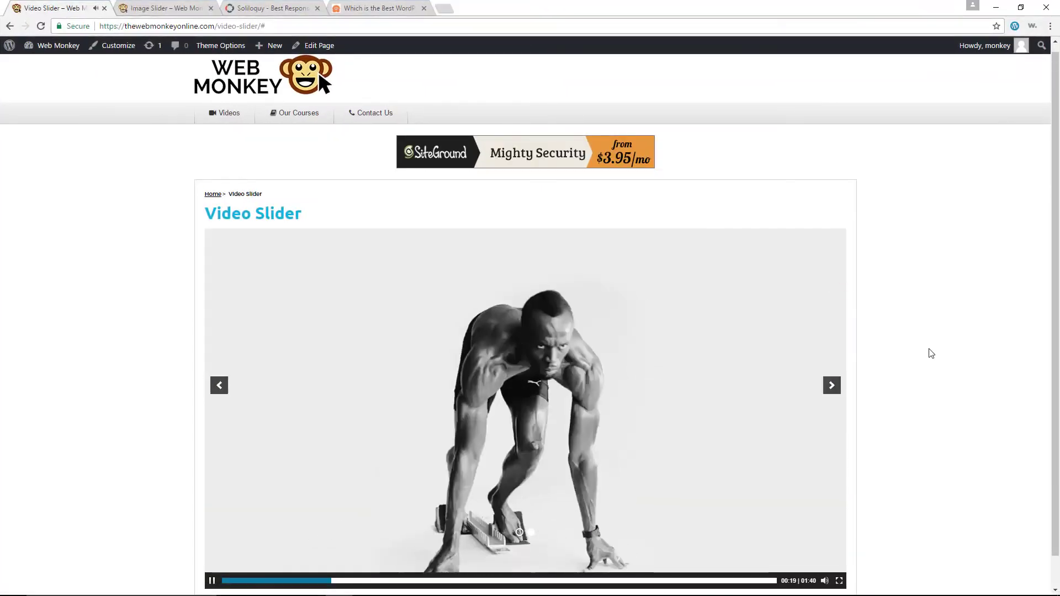
pyautogui.scroll(-1, 930, 352)
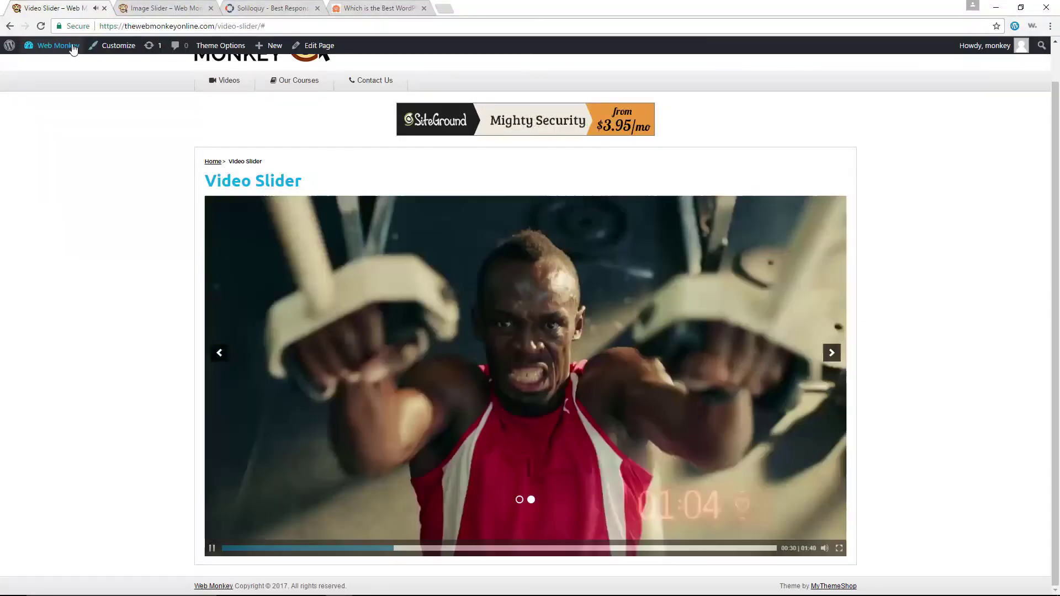
# Step: Start a new Soliloquy slider from the WordPress dashboard and open the form for inserting an HTML slide from other sources
pyautogui.click(73, 48)
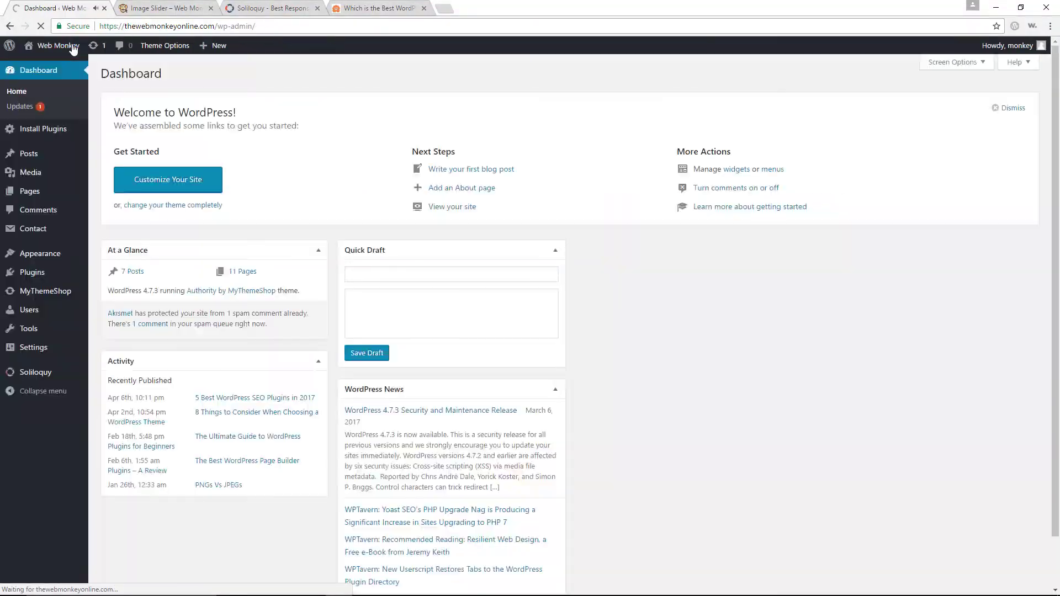
pyautogui.moveTo(62, 375)
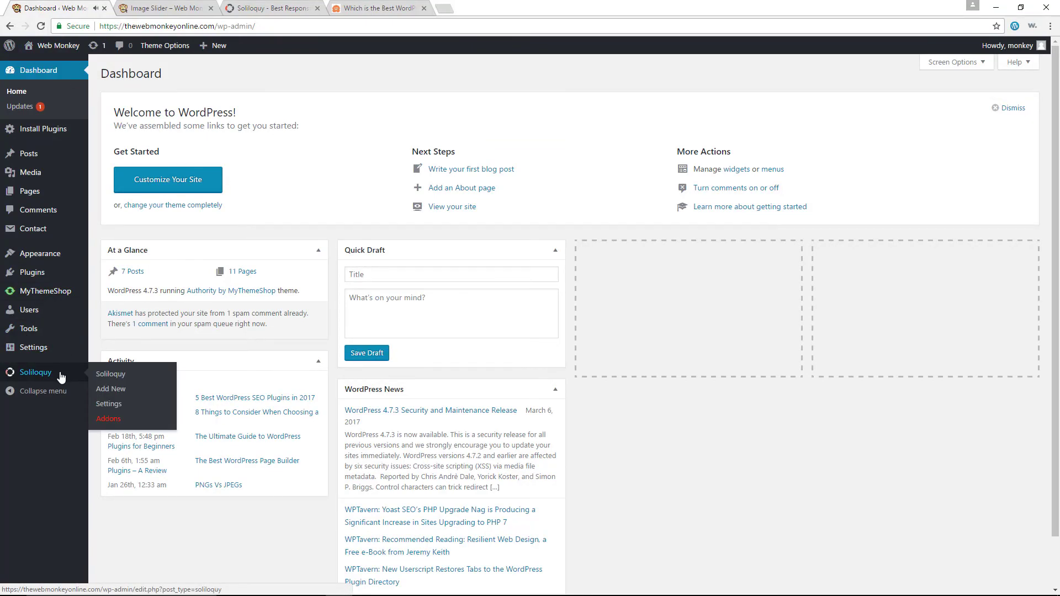
pyautogui.click(125, 391)
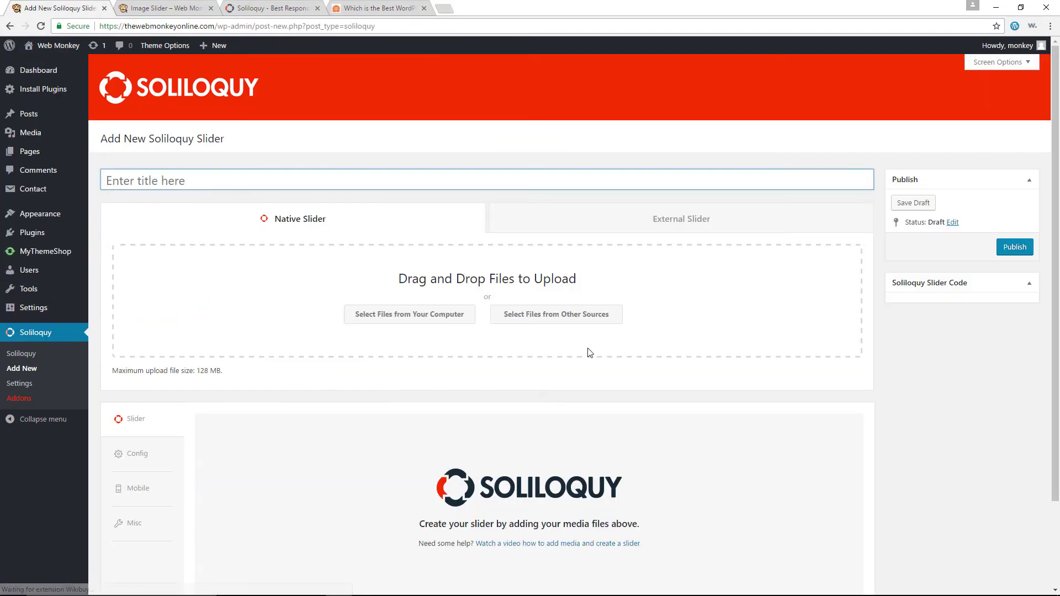
pyautogui.click(549, 315)
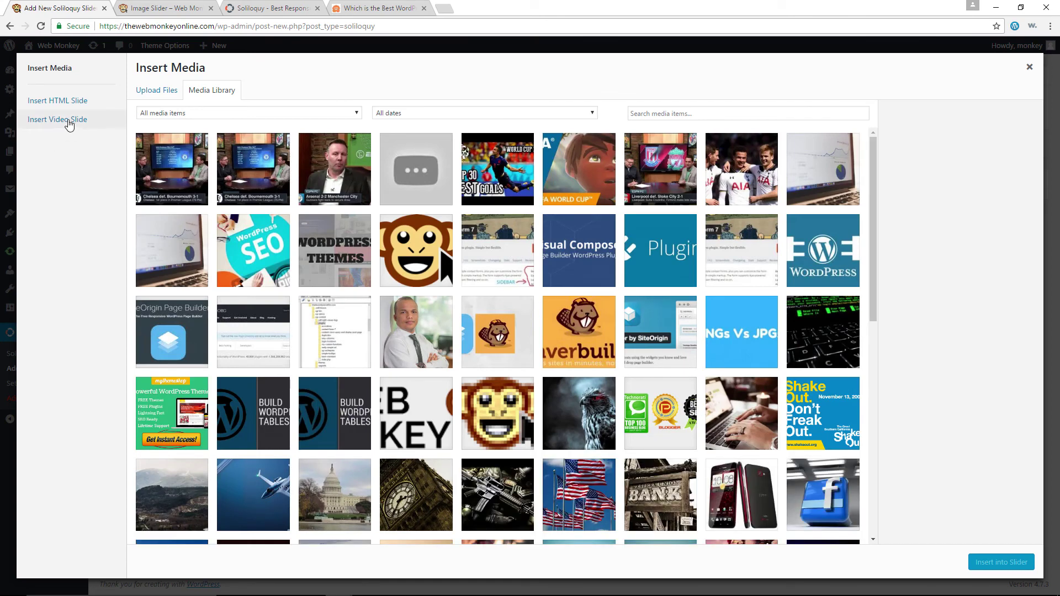
pyautogui.click(62, 103)
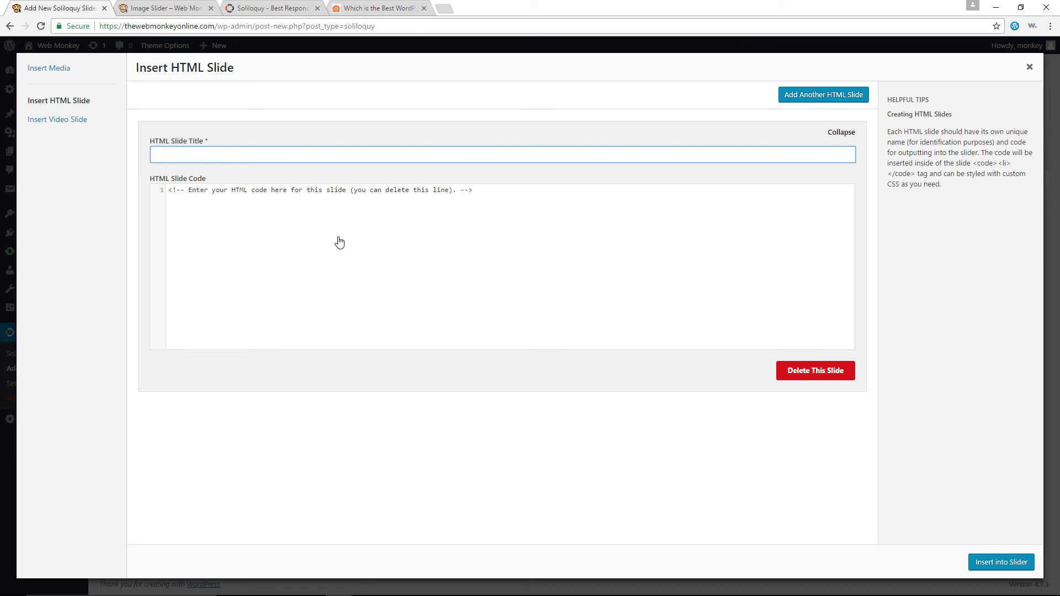
# Step: Switch to the Soliloquy website and review the Master, Developer, Multi and Personal plans on its pricing page
pyautogui.click(290, 8)
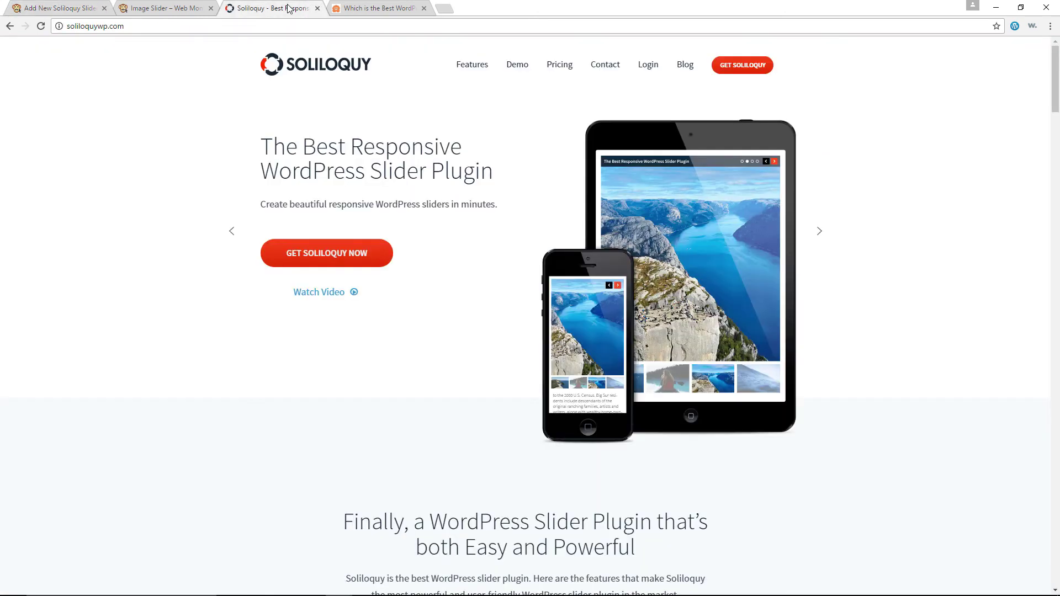
pyautogui.click(559, 66)
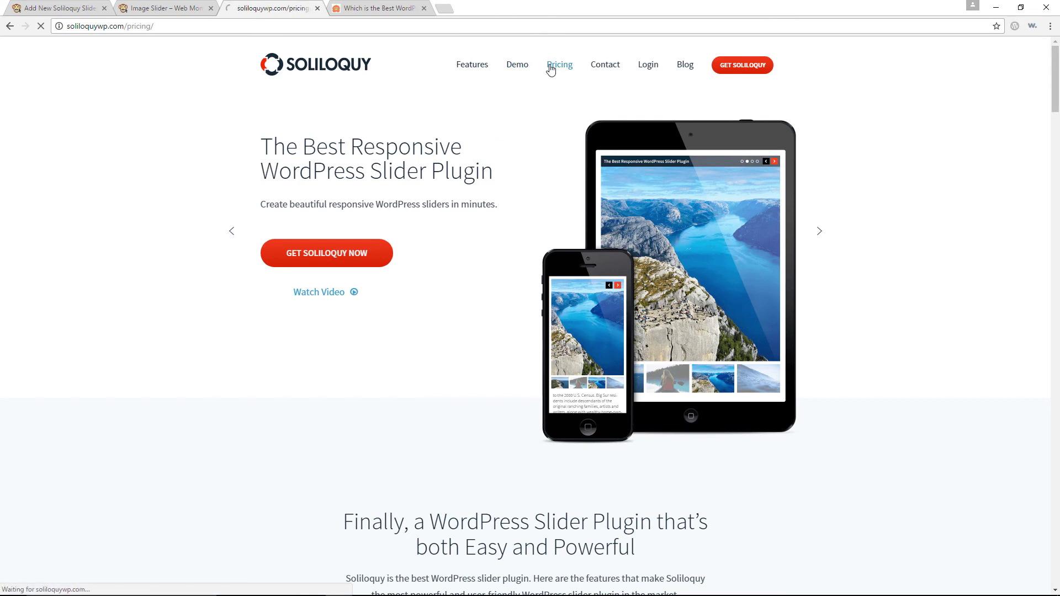
pyautogui.scroll(-2, 809, 264)
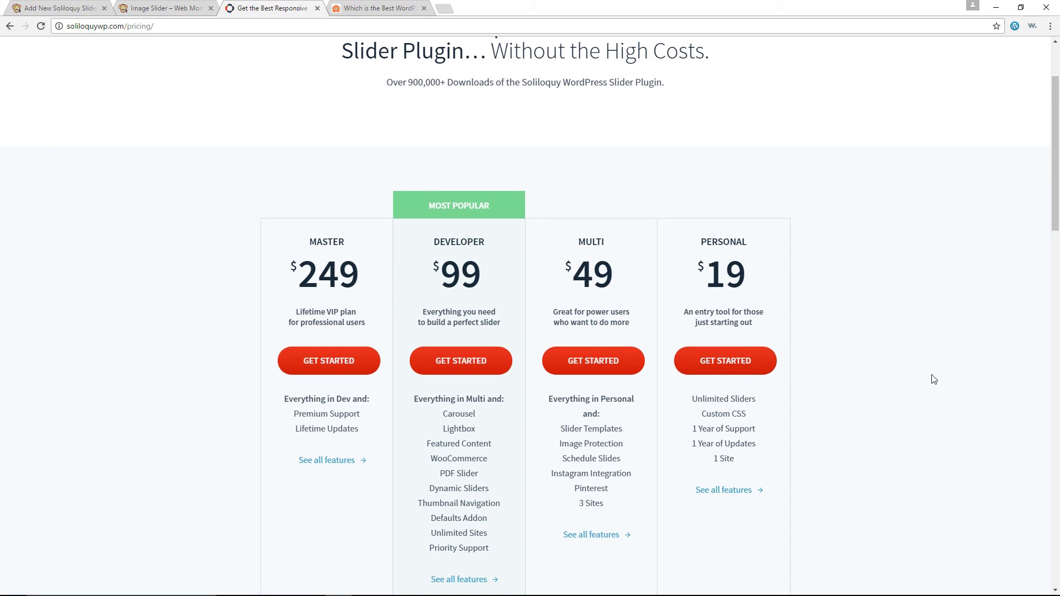
pyautogui.scroll(-2, 933, 379)
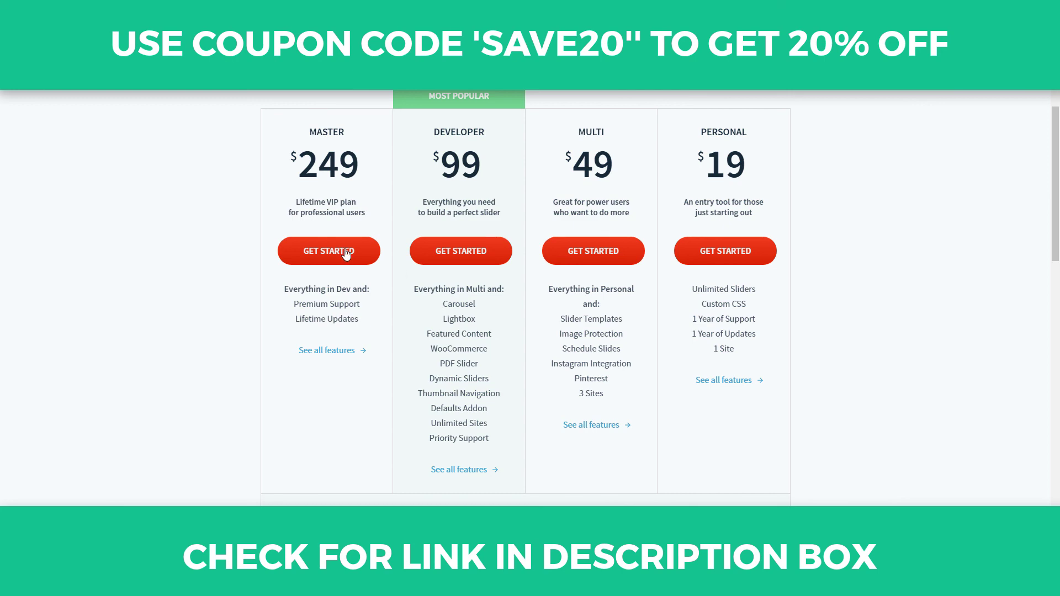
pyautogui.scroll(4, 385, 243)
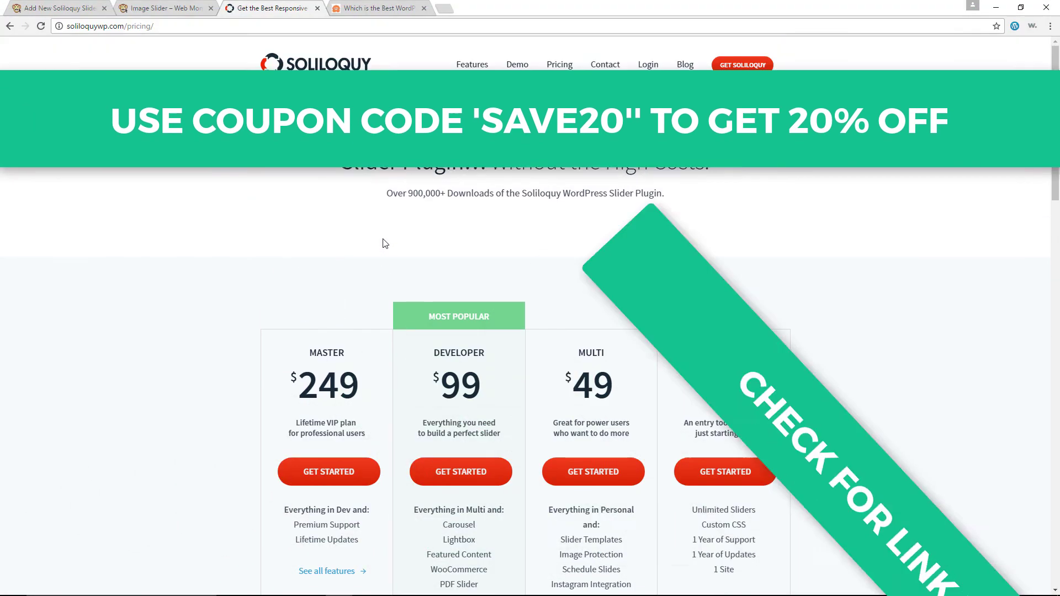